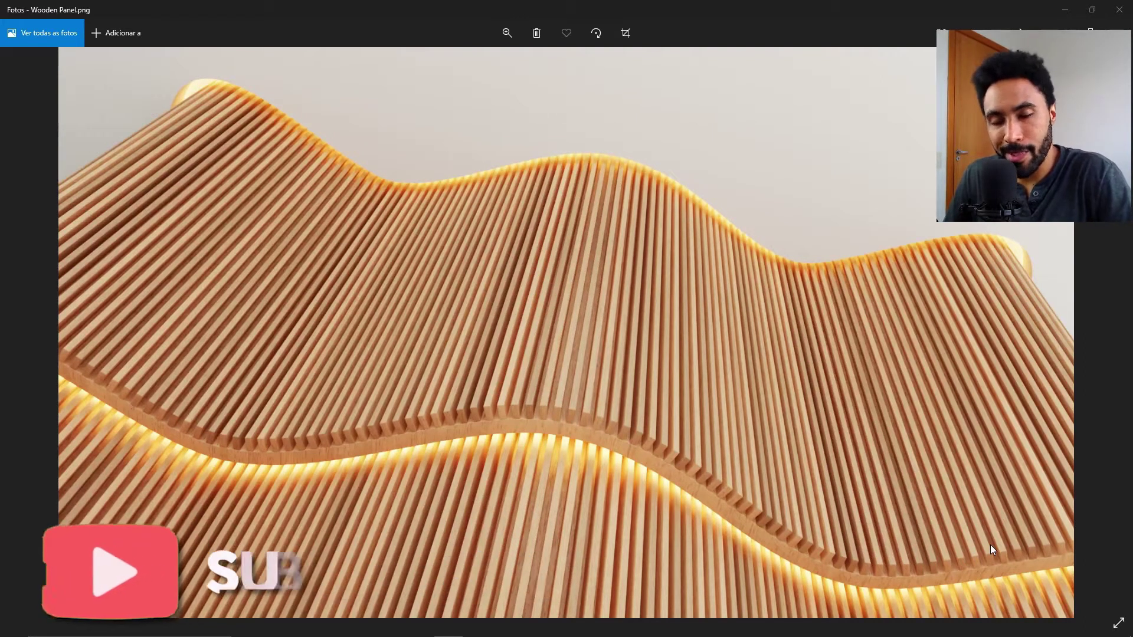
Step: Switch to Blender and delete all the default objects in the scene
key(alt+Tab)
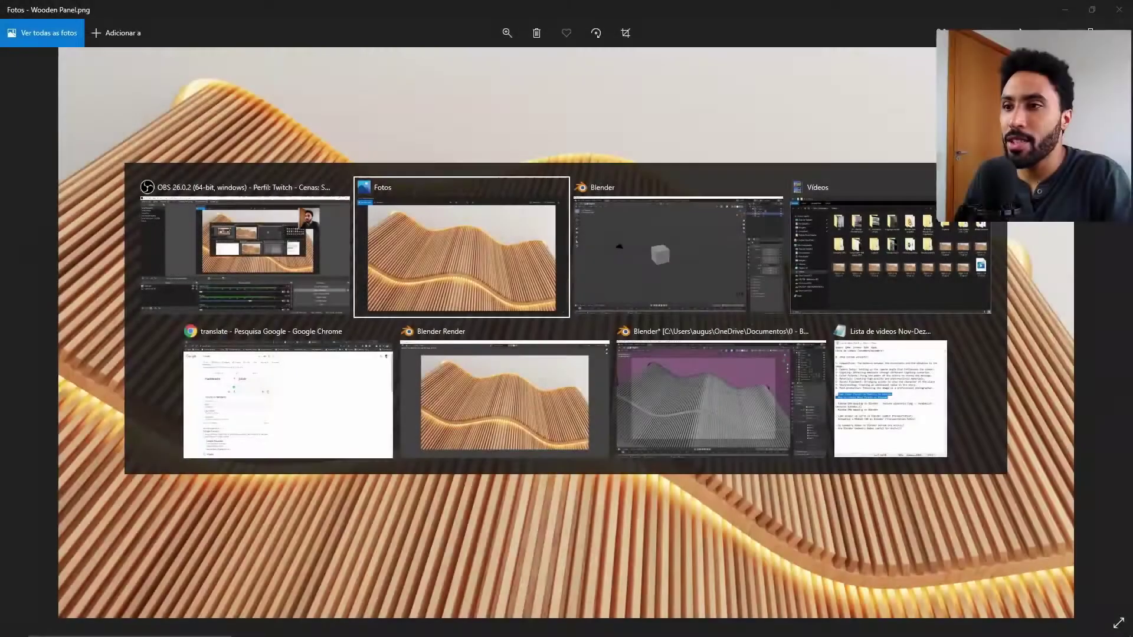
key(Tab)
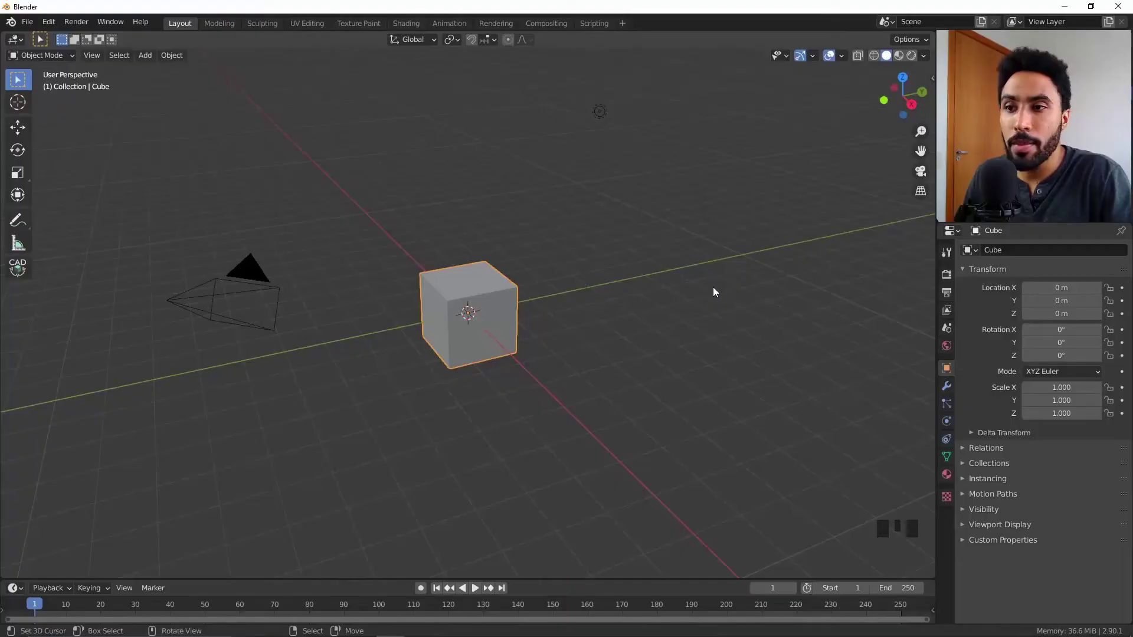
key(a)
key(x)
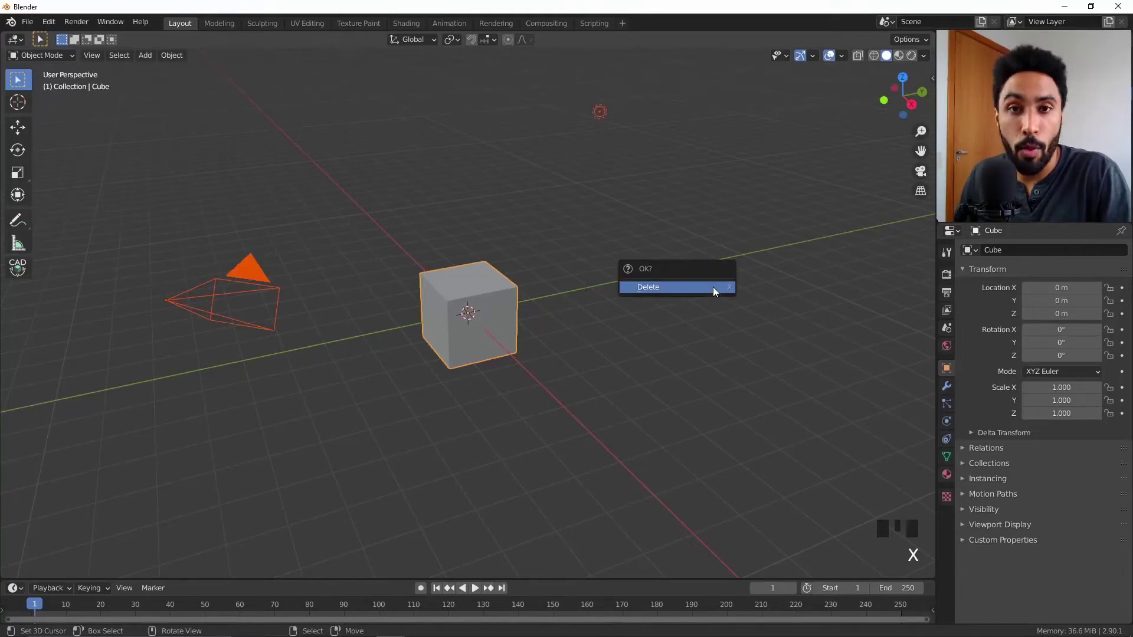
click(714, 286)
Step: Add a mesh plane at the origin and show its transform properties in the viewport
middle_drag(476, 314, 498, 362)
key(shift+a)
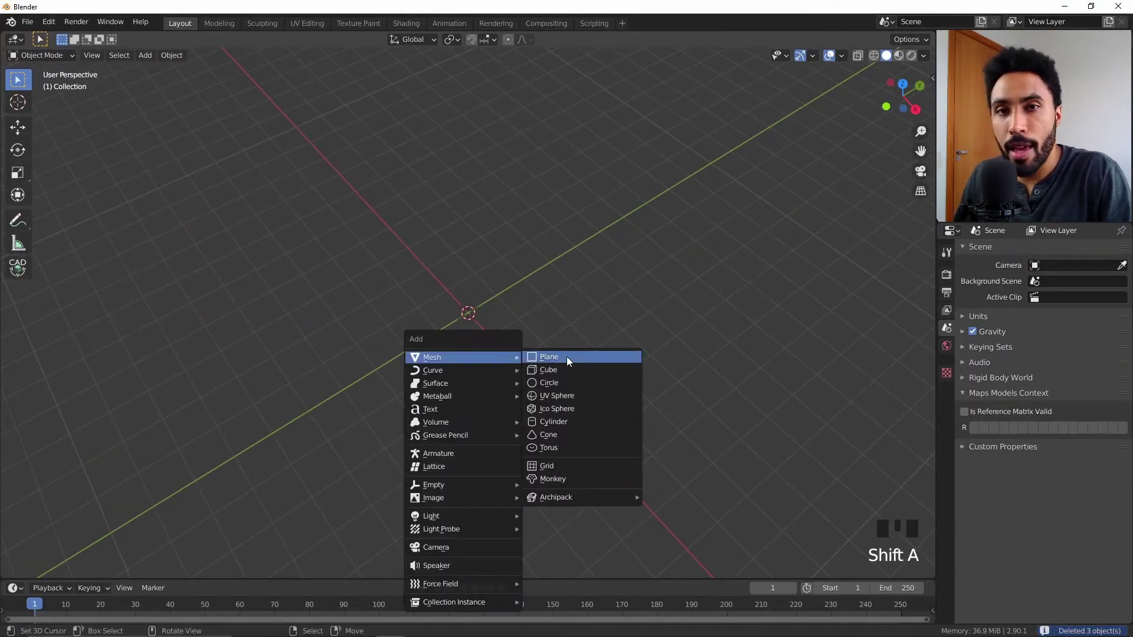
click(567, 358)
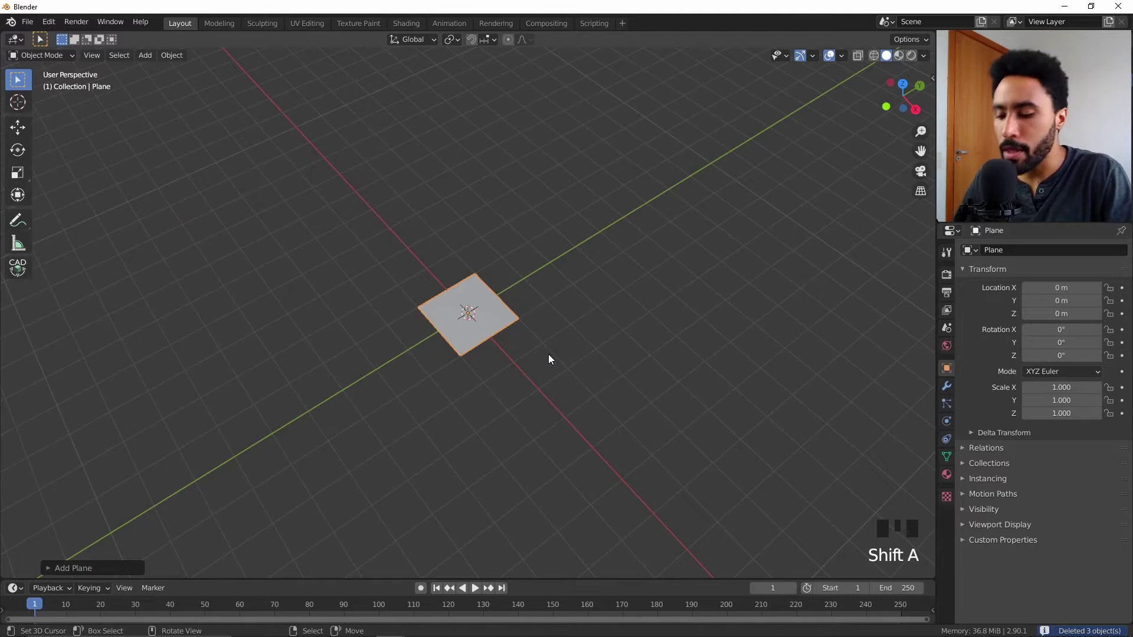
key(n)
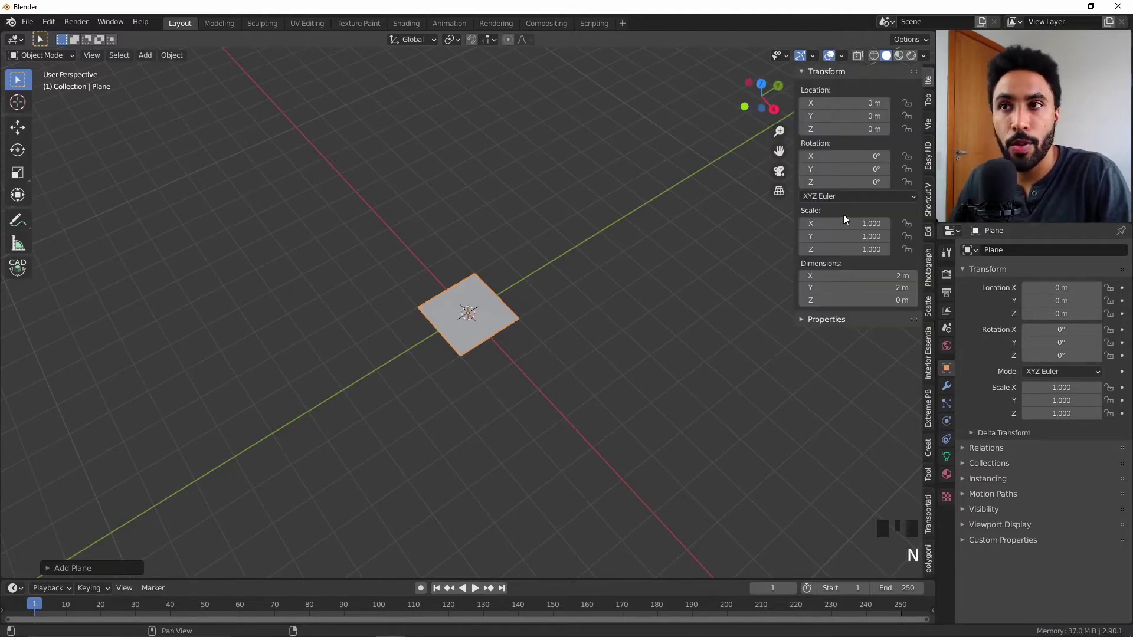
Step: Set the plane's dimensions to 0.05 m in X and 0.02 m in Y
click(841, 278)
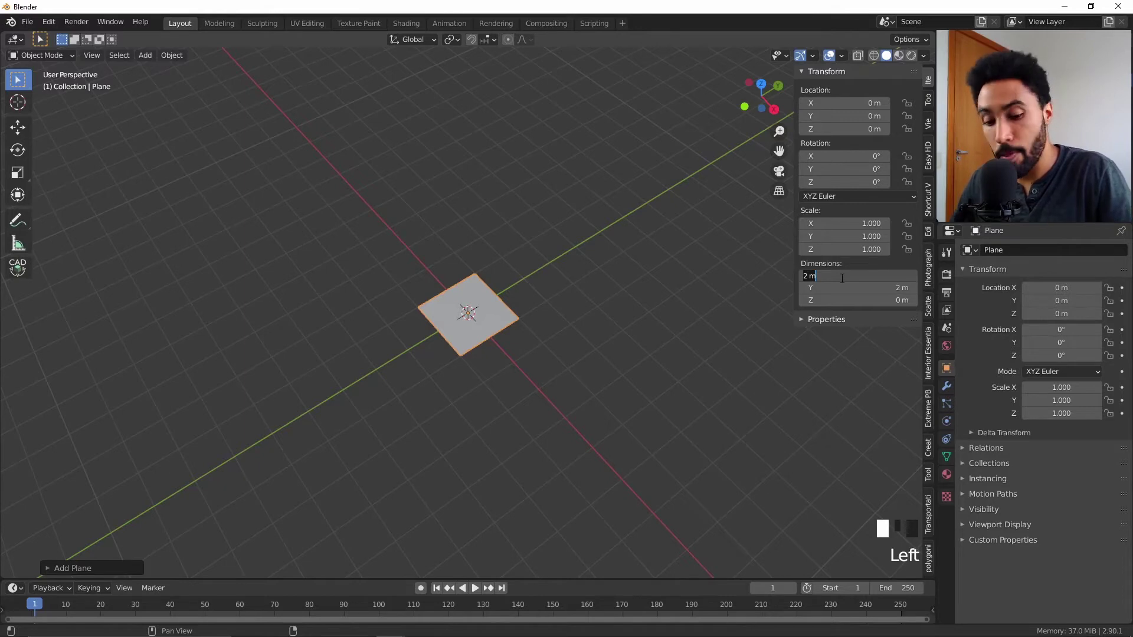
text(0.05)
key(Return)
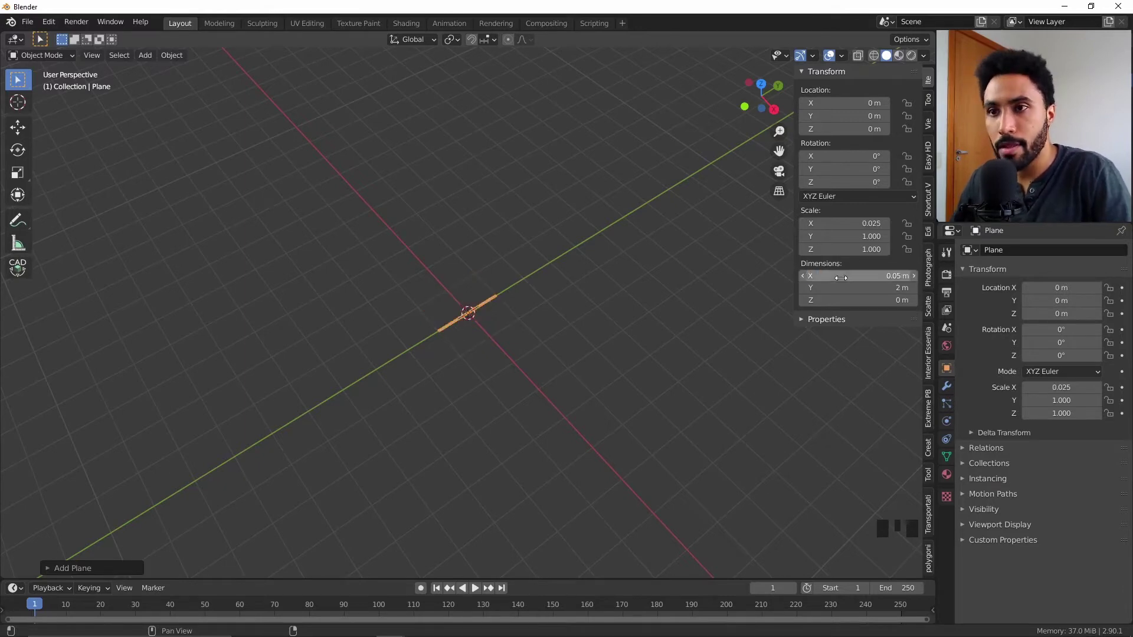
click(856, 289)
text(0.02)
key(Return)
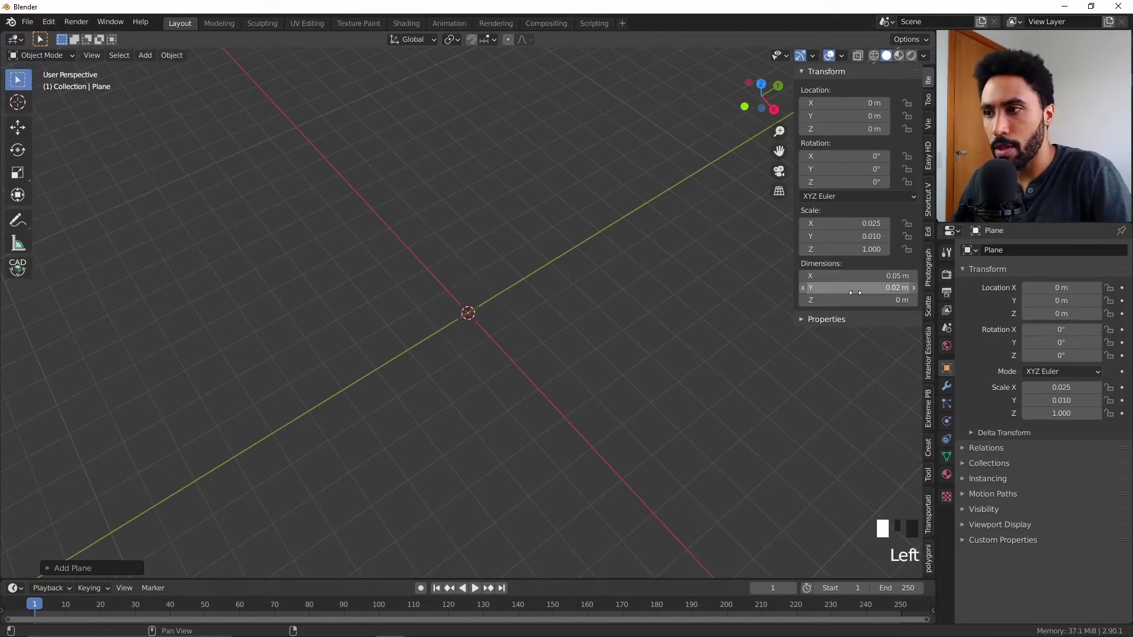
Step: Set the plane's dimensions to 2 cm in X and 5 cm in Y, checking it from above
key(KP_7)
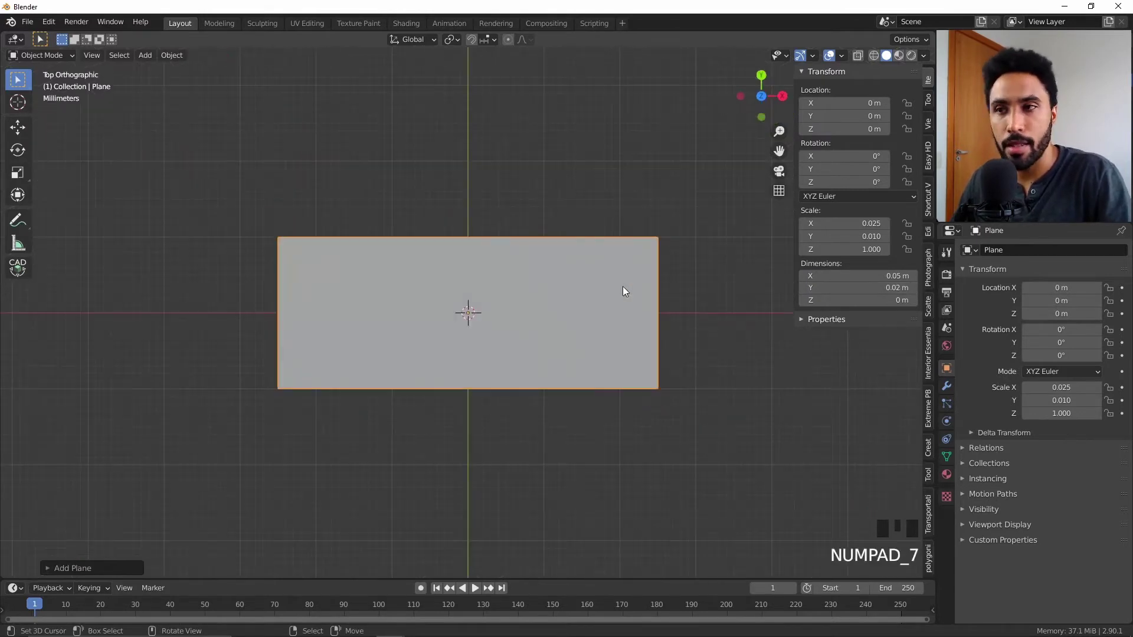
scroll(622, 287, down, 8)
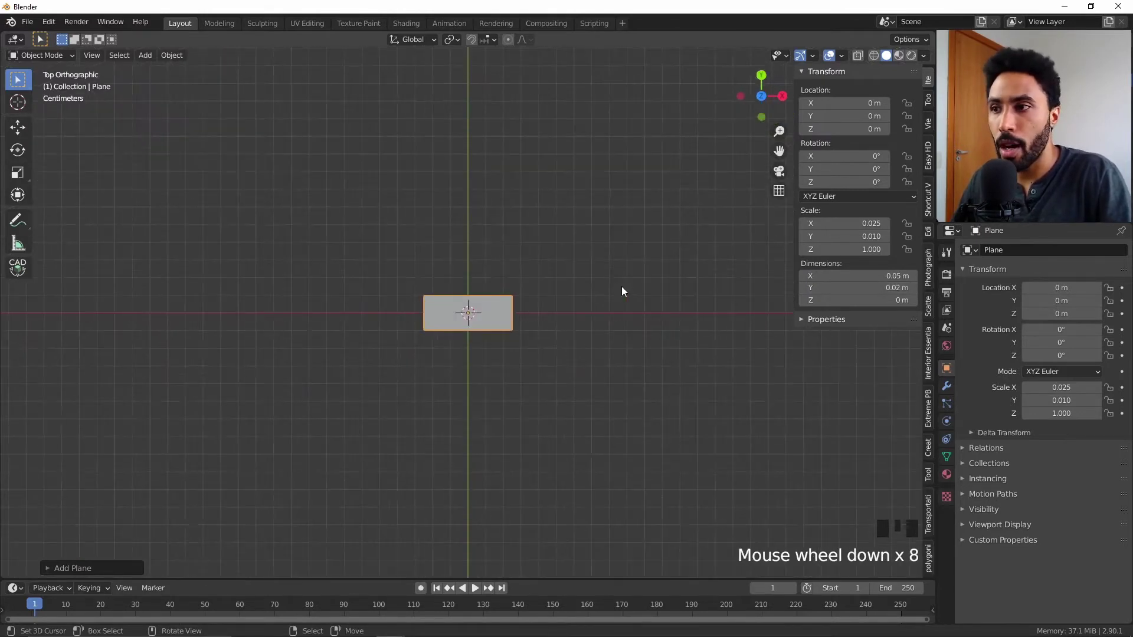
click(883, 275)
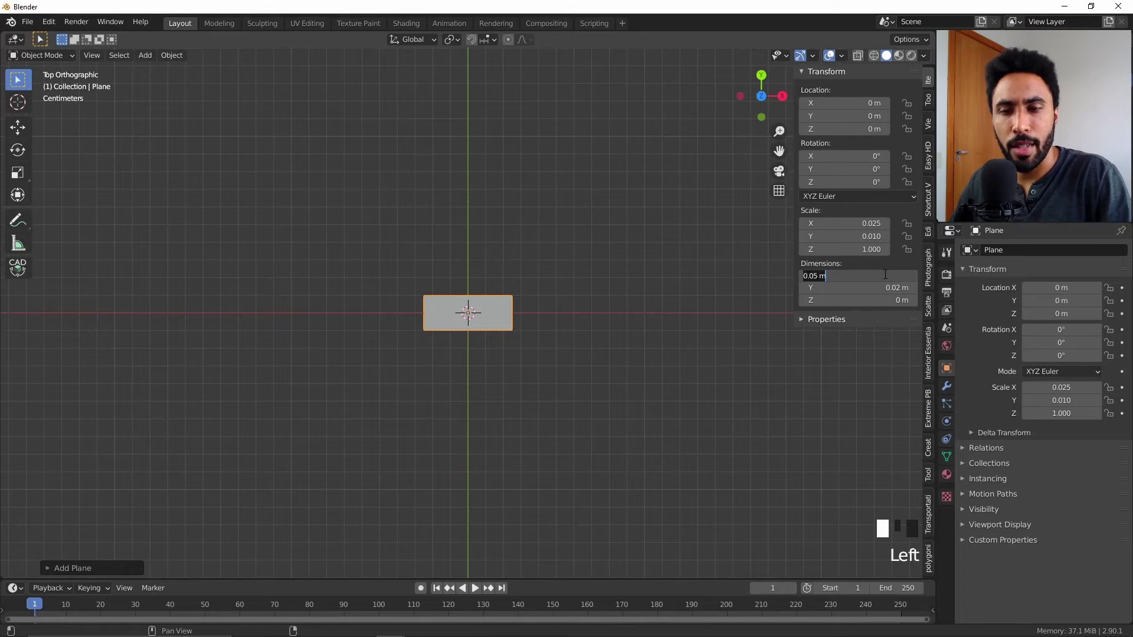
text(2cm)
key(Return)
click(882, 287)
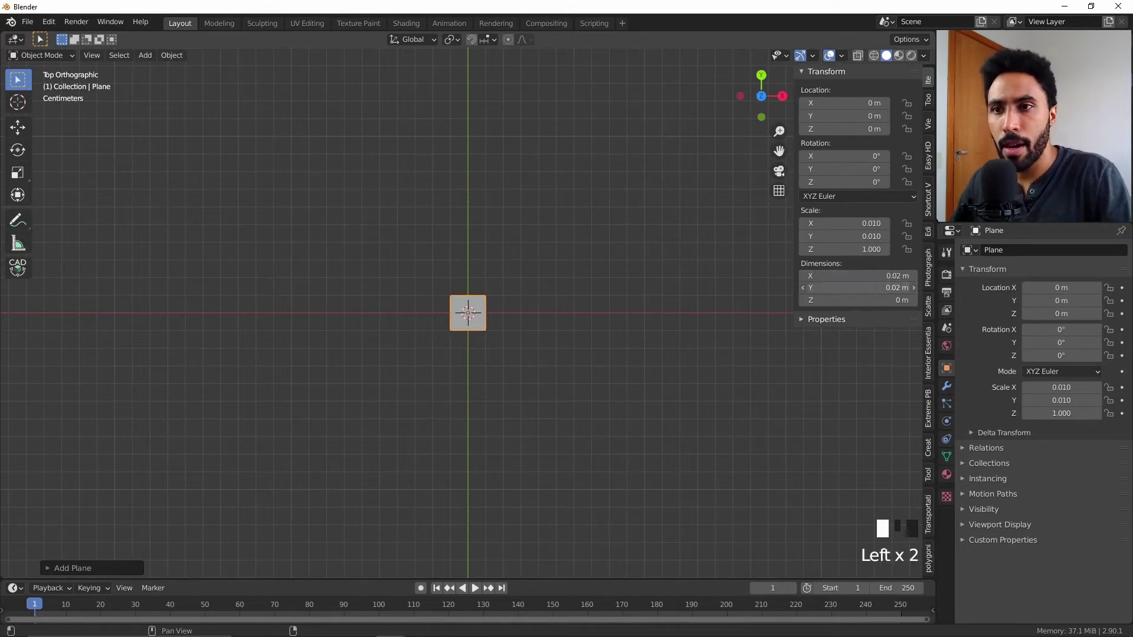
text(5cm)
key(Return)
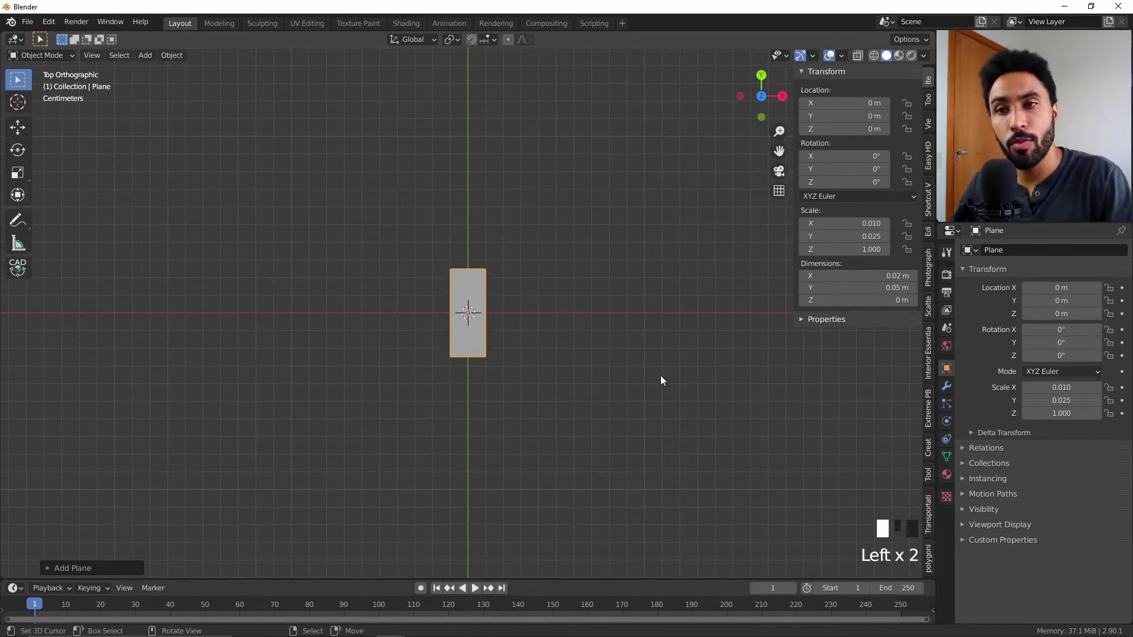
Step: Add an Array modifier to the small plane
scroll(516, 424, down, 3)
scroll(516, 425, down, 2)
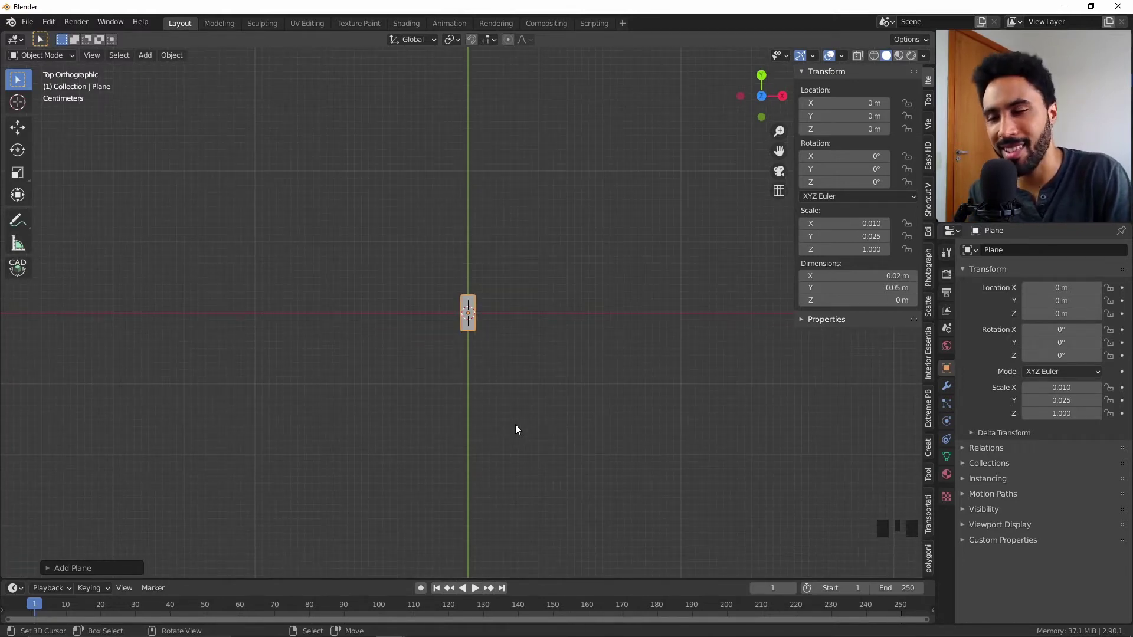
scroll(529, 405, down, 1)
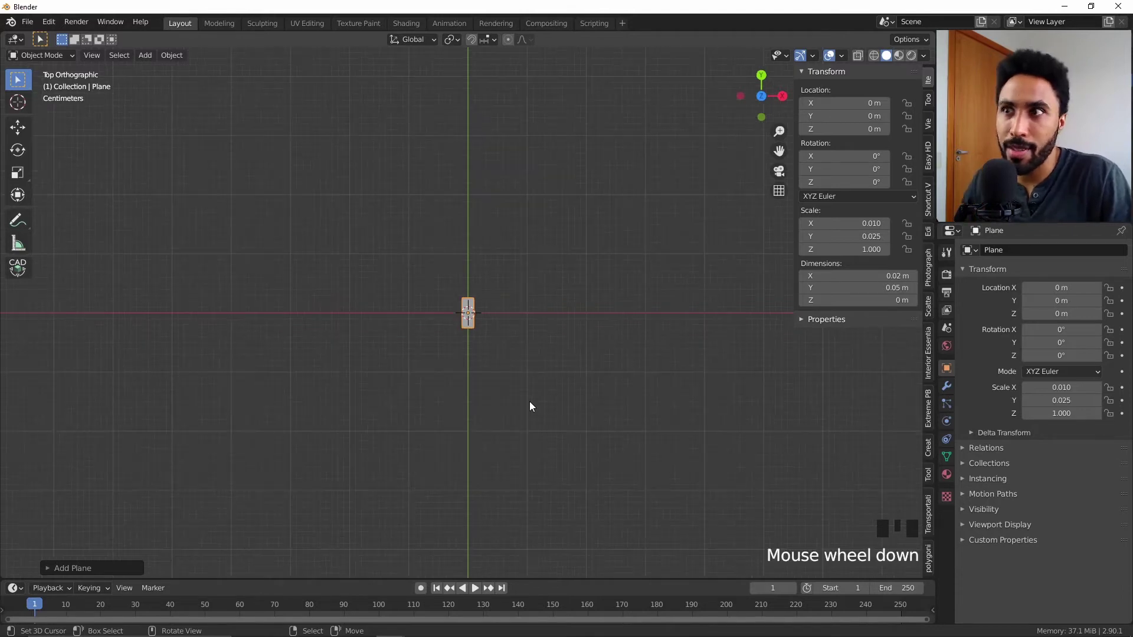
middle_drag(529, 405, 597, 310)
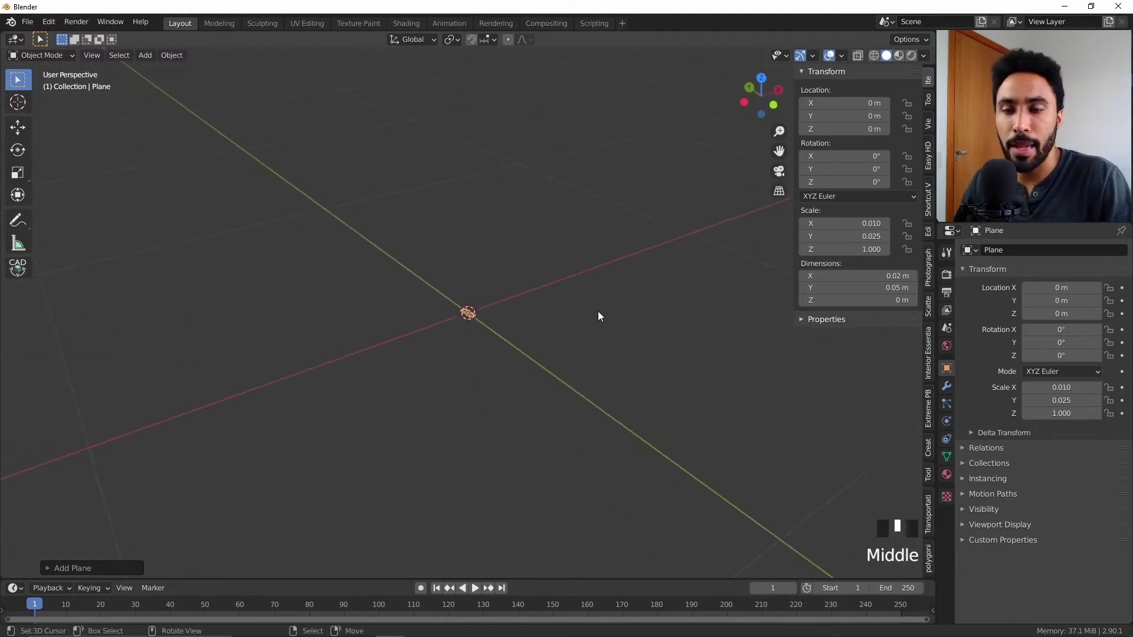
click(946, 386)
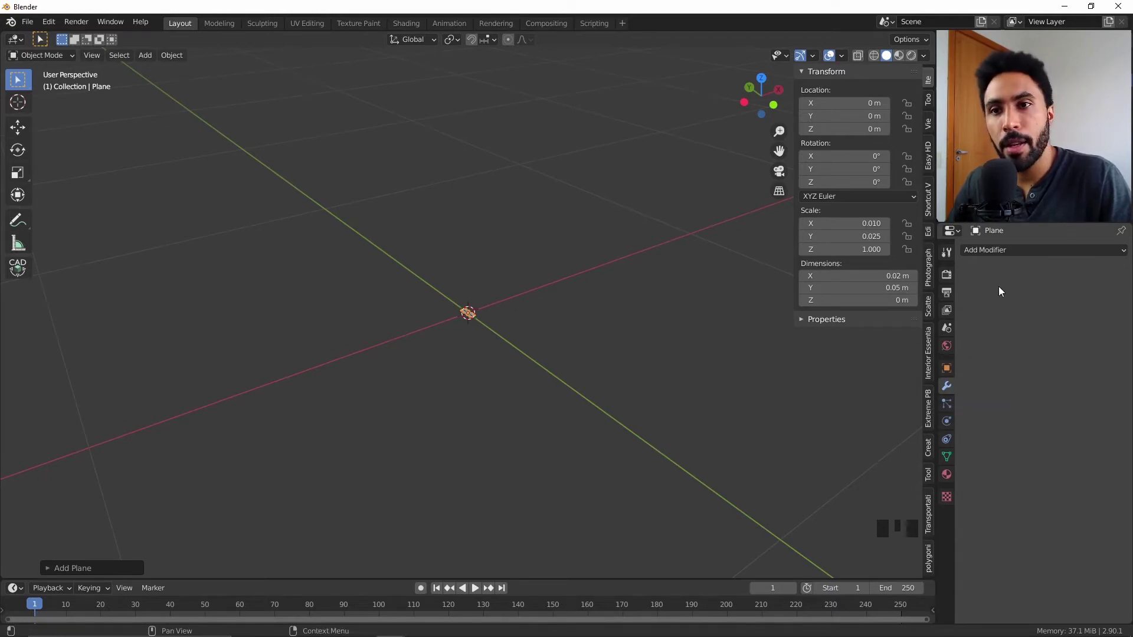
click(1019, 254)
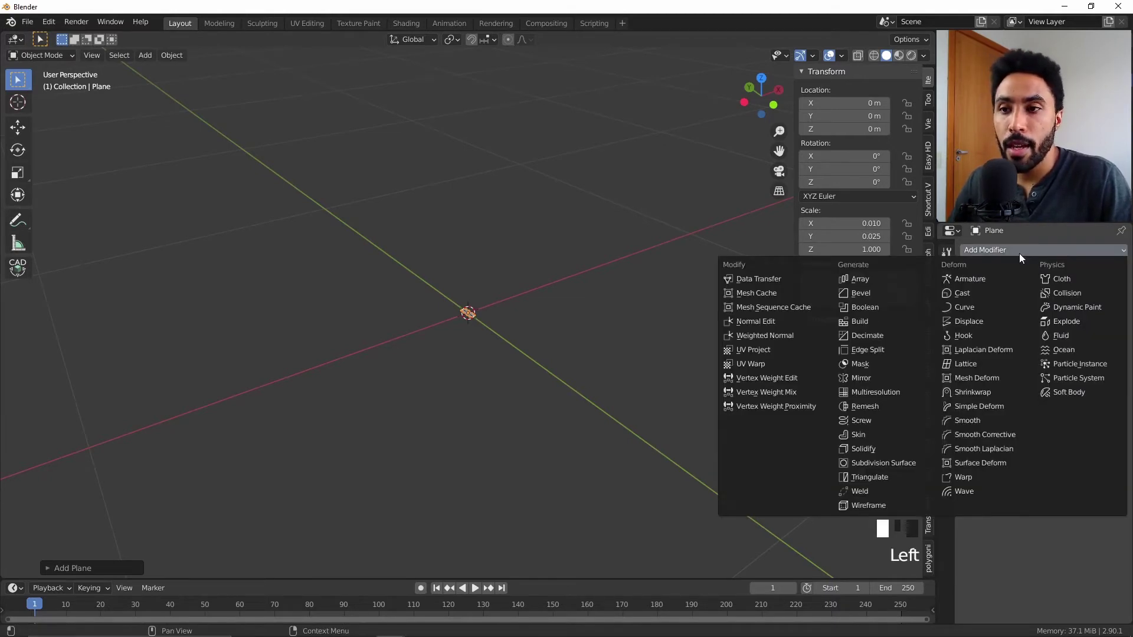
click(895, 278)
scroll(507, 360, up, 11)
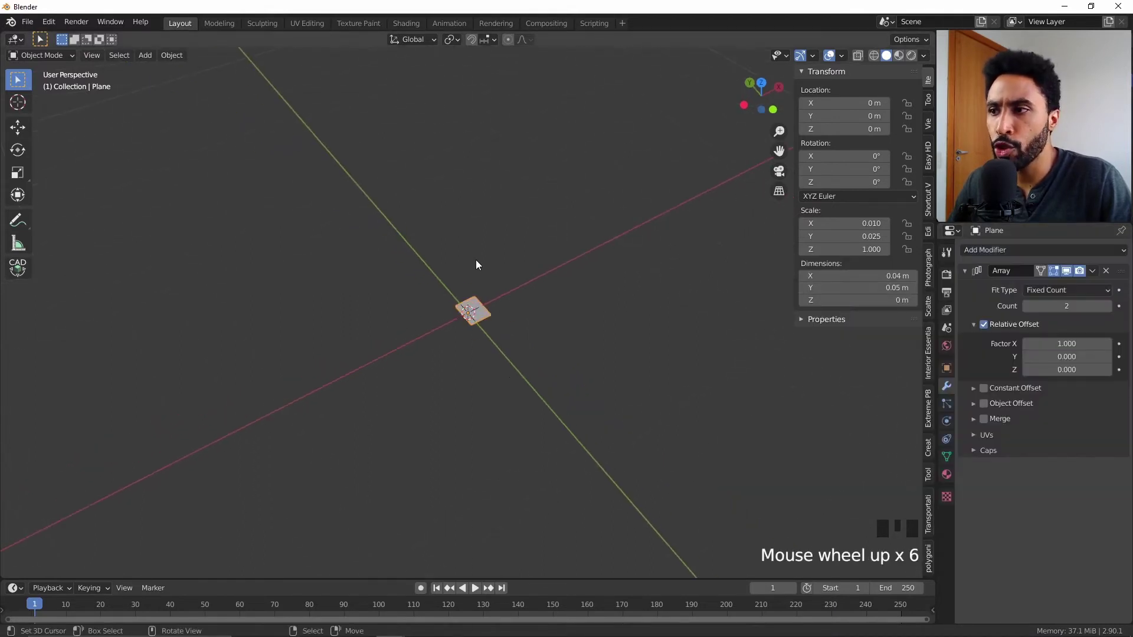
Step: Set the array's relative offset factor to 2 in X and its count to 50
click(1068, 344)
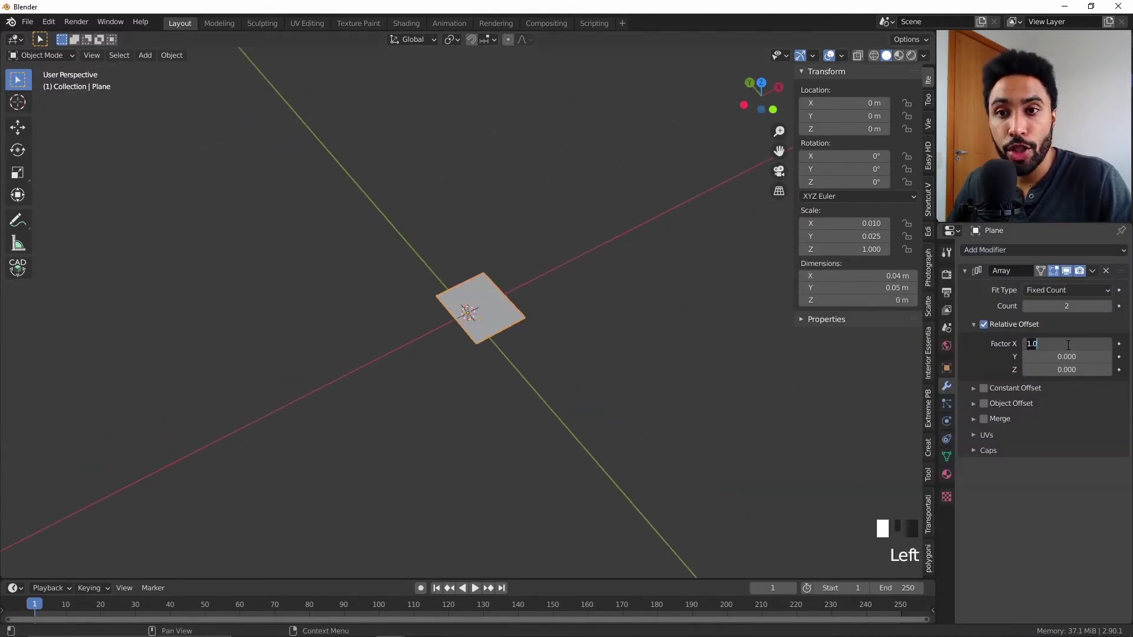
text(2)
key(Return)
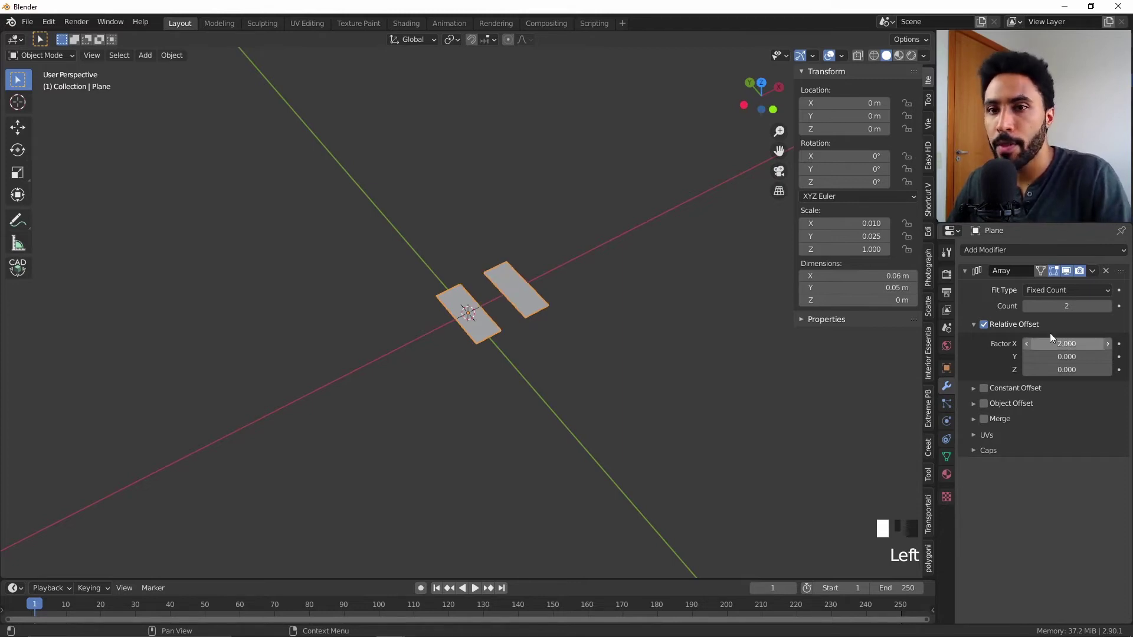
drag(1067, 306, 1109, 305)
scroll(579, 360, down, 12)
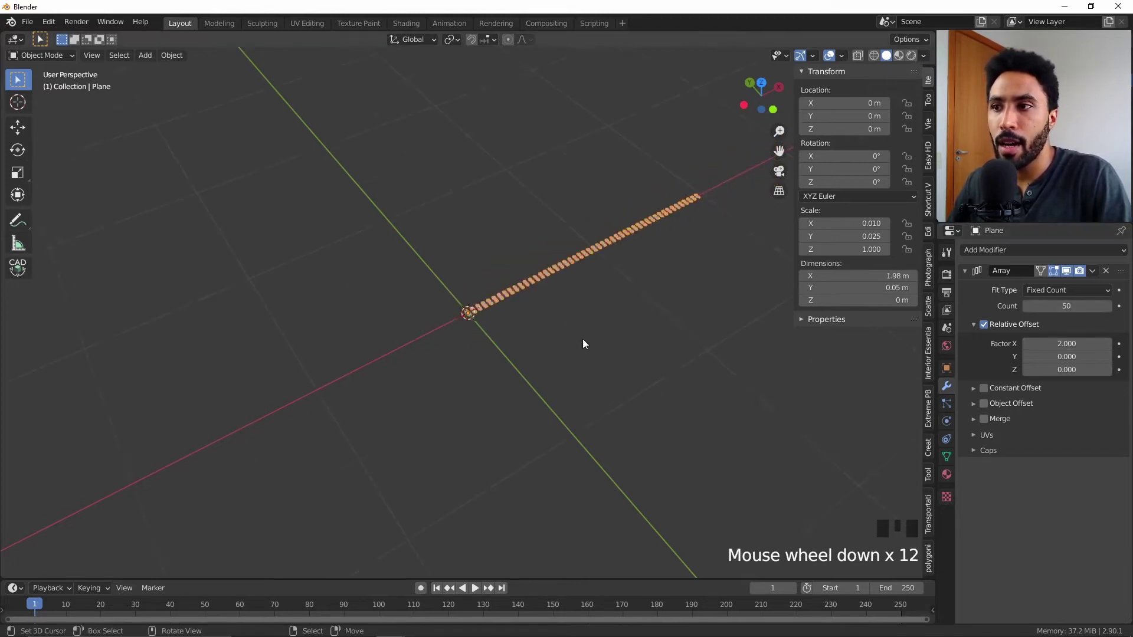
scroll(583, 349, up, 3)
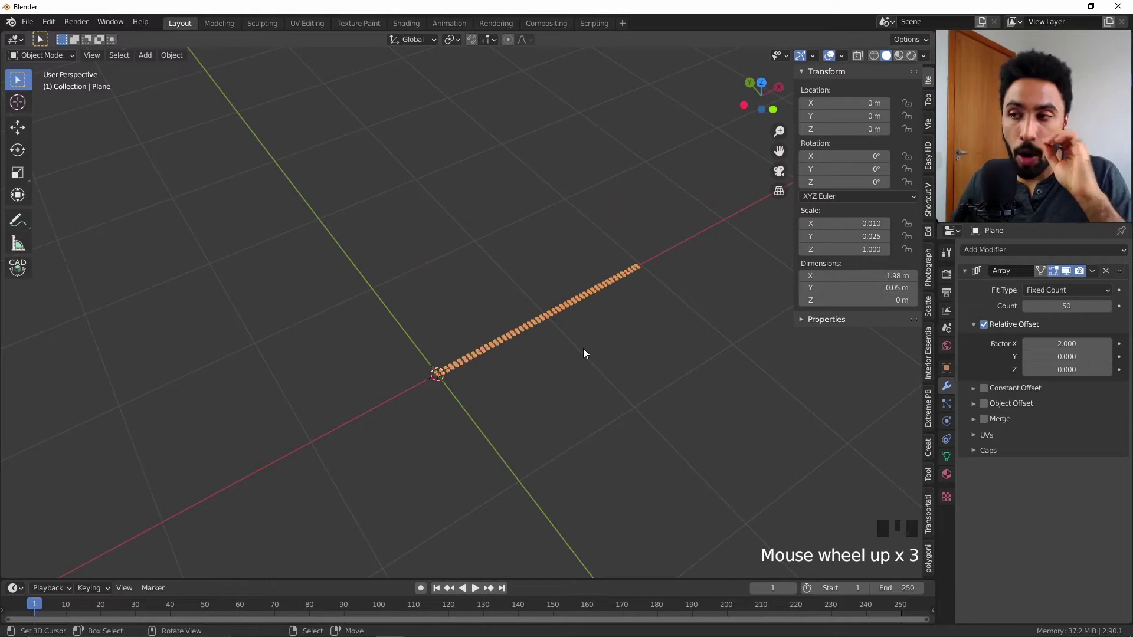
Step: Extrude the plane's face upward along Z into slats 2 m tall
key(Tab)
key(e)
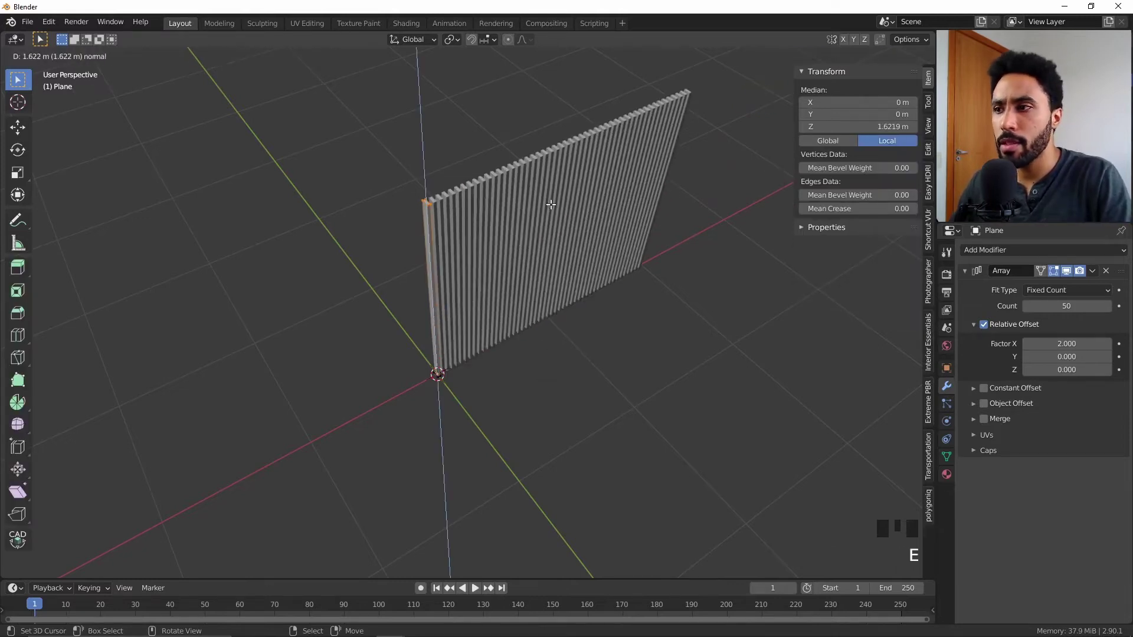
right_click(550, 204)
key(g)
key(z)
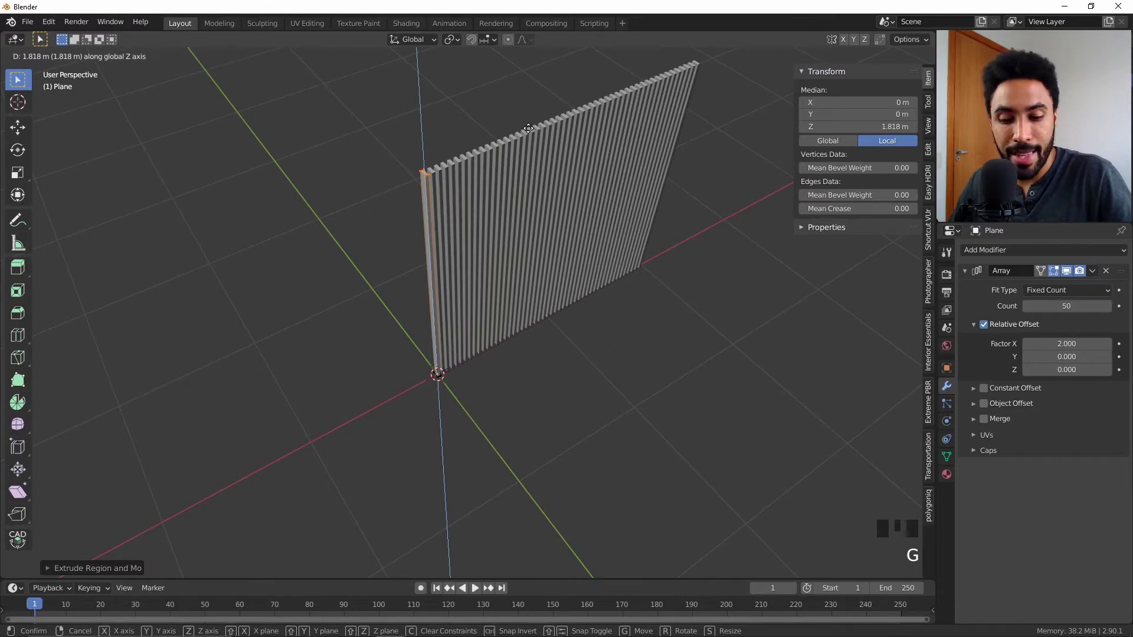
click(529, 129)
key(Tab)
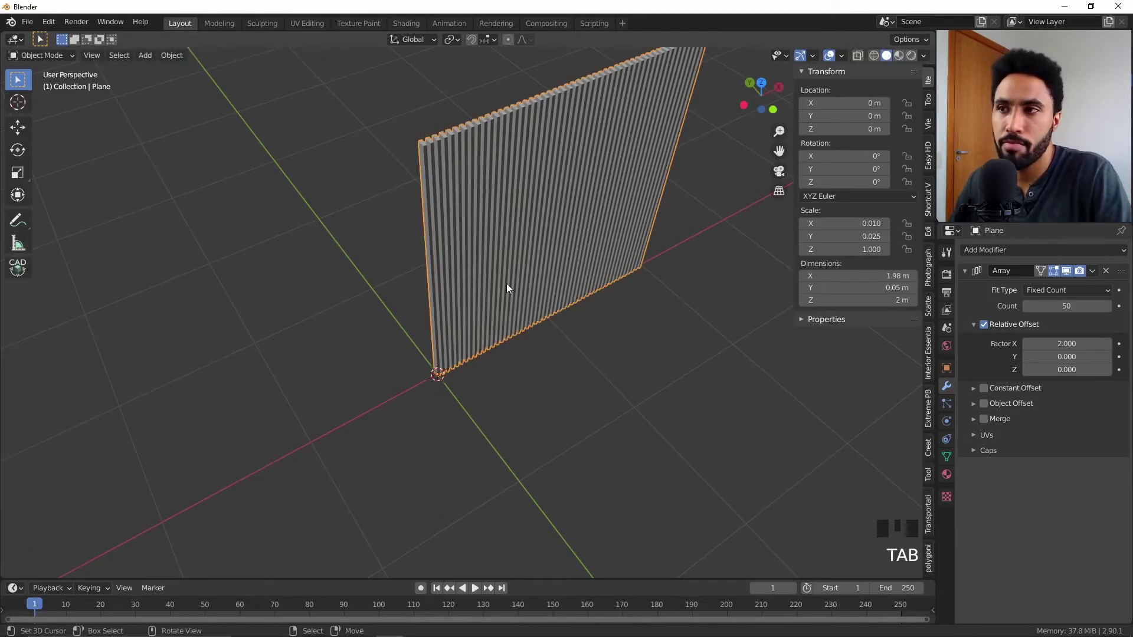
Step: Set the slat array's count to 40
shift+middle_drag(506, 283, 506, 369)
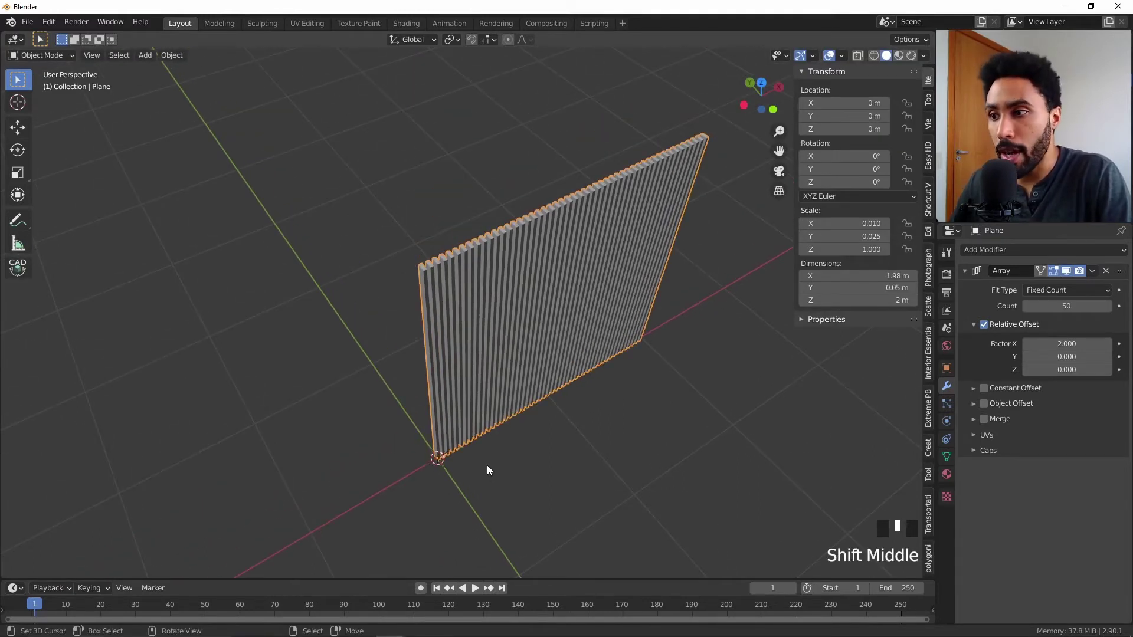
middle_drag(487, 465, 455, 439)
drag(1066, 305, 1044, 305)
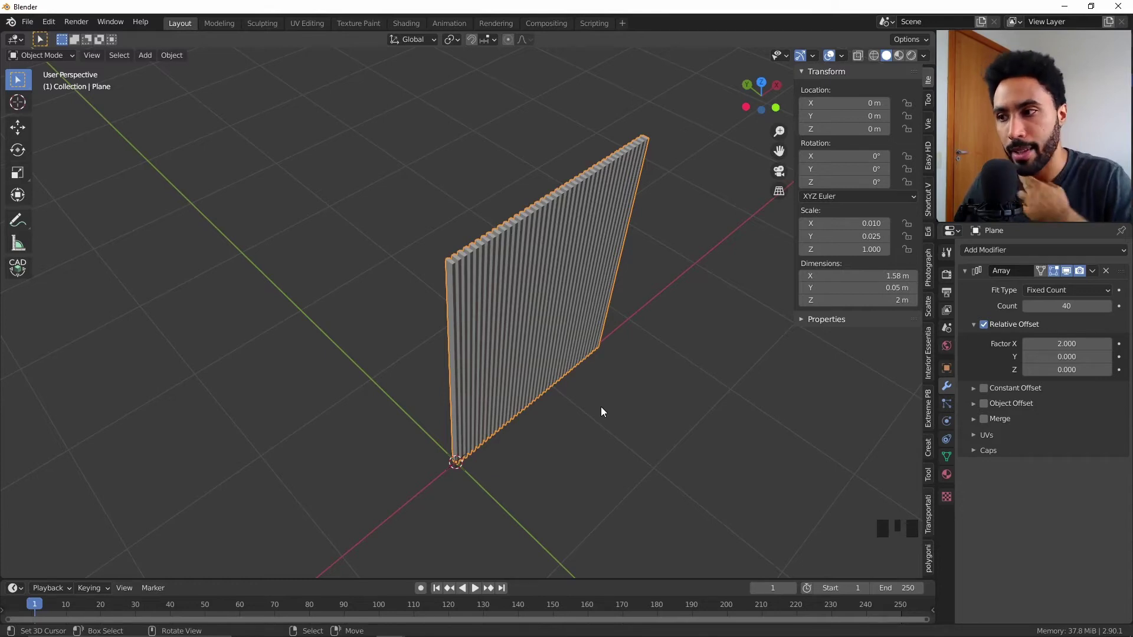
Step: Add a Bezier curve at the origin beside the slats
key(shift+a)
mouse_move(599, 390)
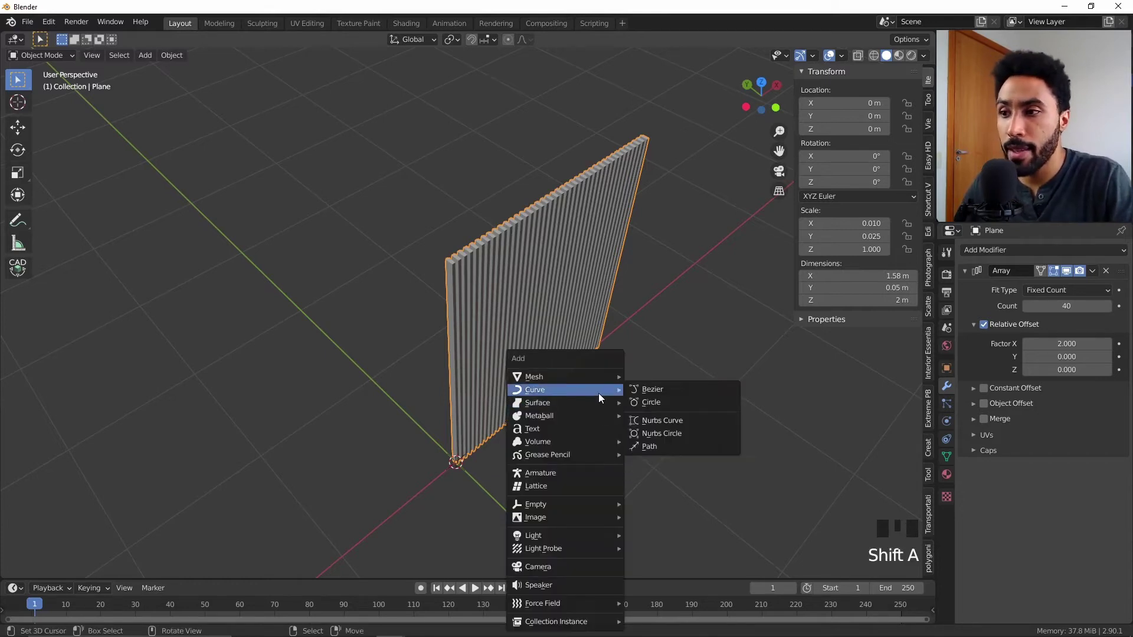
click(678, 389)
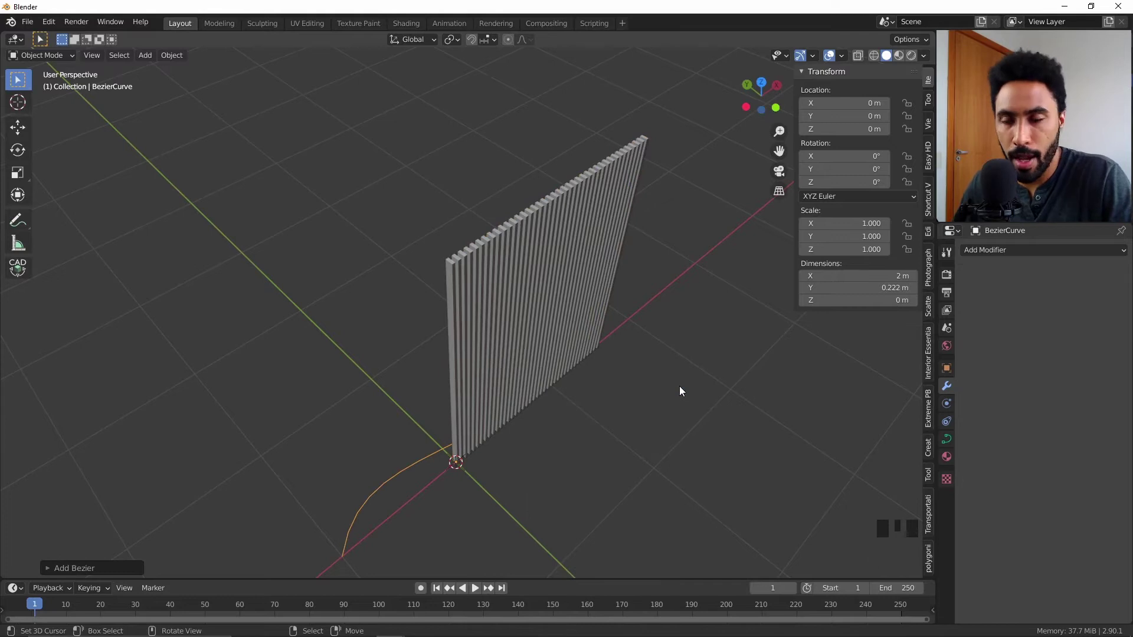
Step: Rotate the Bezier curve's control point at X -1 m in top view so its handles lie flat along the X axis
middle_drag(678, 386, 511, 486)
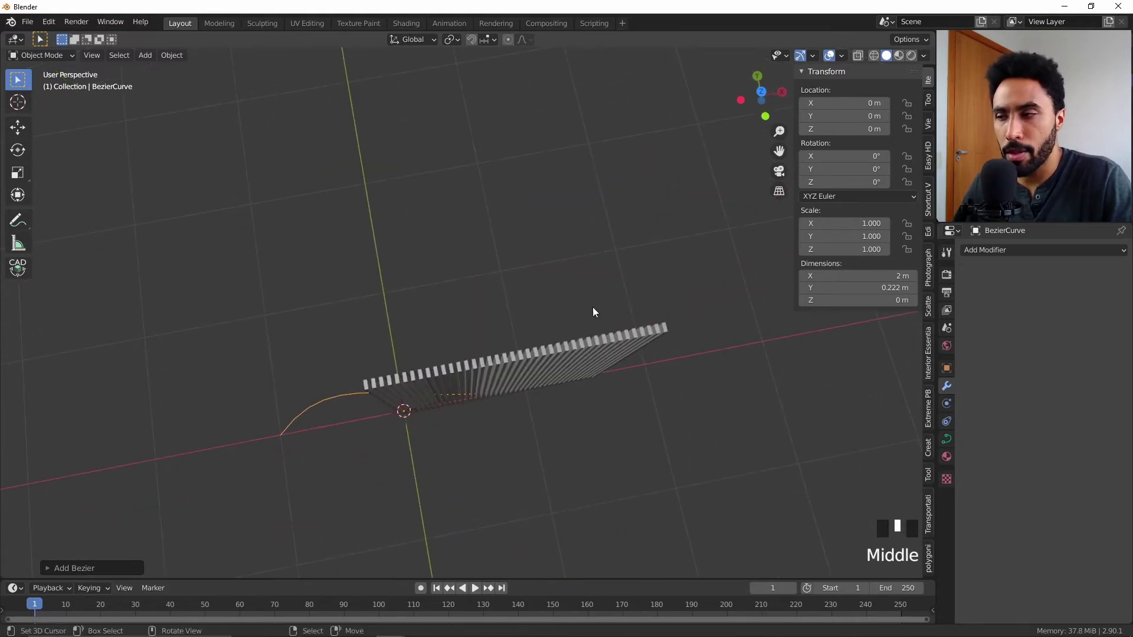
shift+middle_drag(594, 313, 586, 351)
key(Tab)
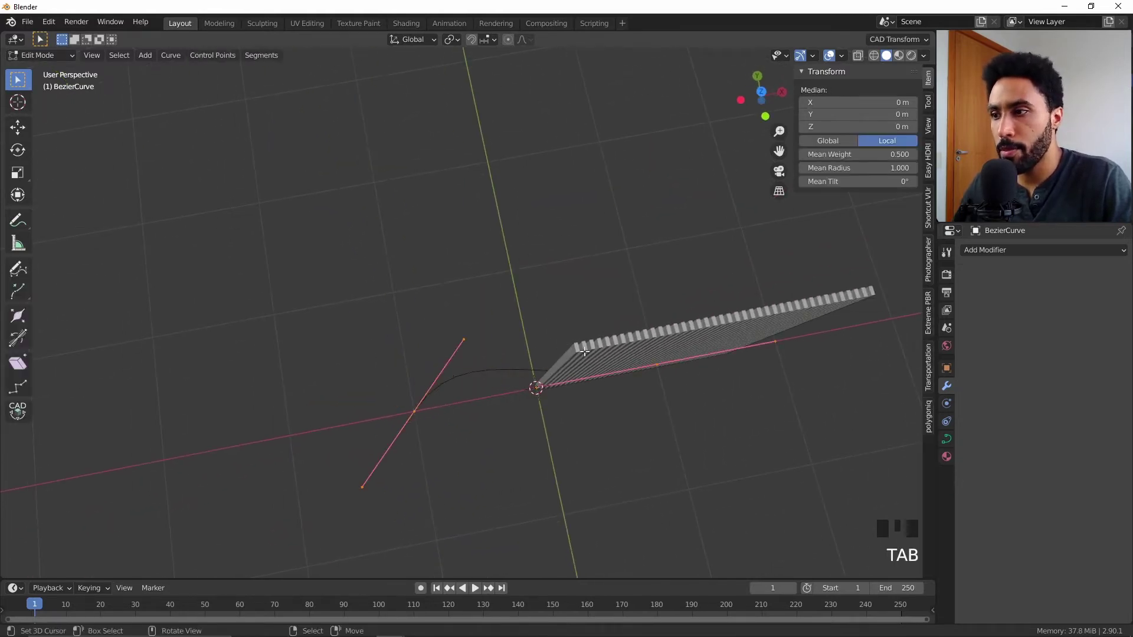
key(KP_7)
key(r)
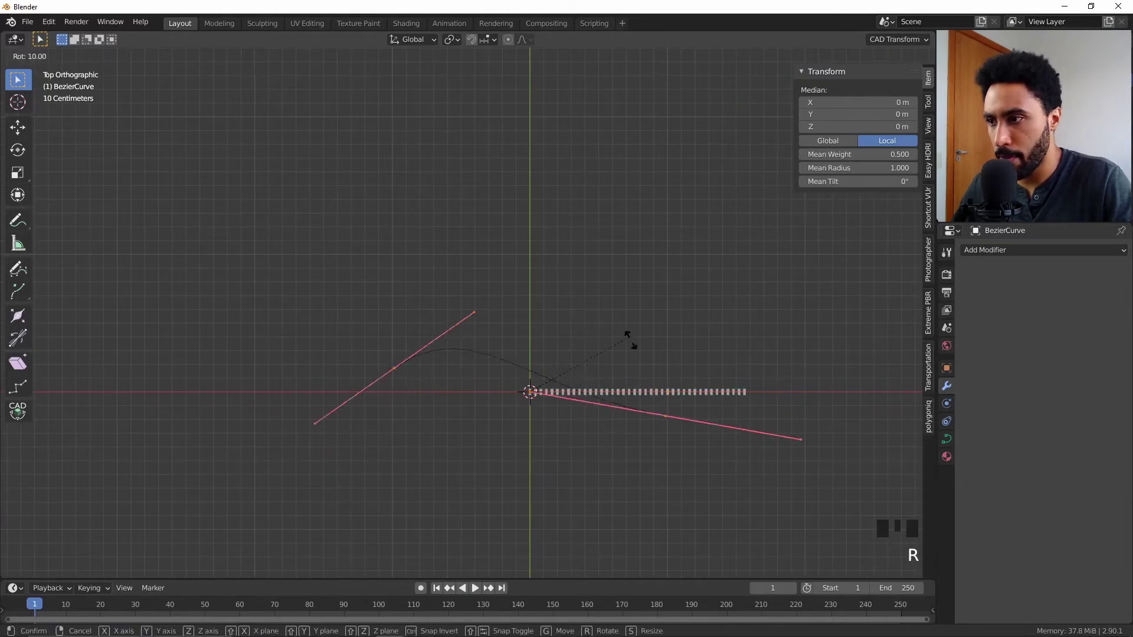
click(601, 496)
key(Tab)
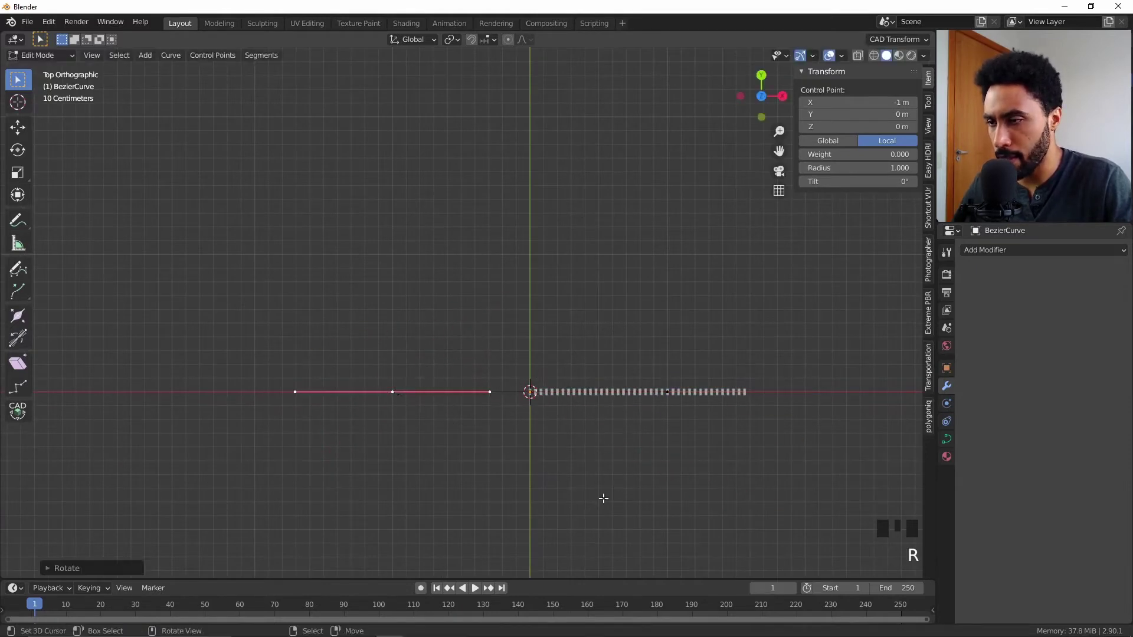
Step: Set the slat array's fit type to Fit Curve and assign the Bezier curve as its curve
middle_drag(524, 462, 564, 382)
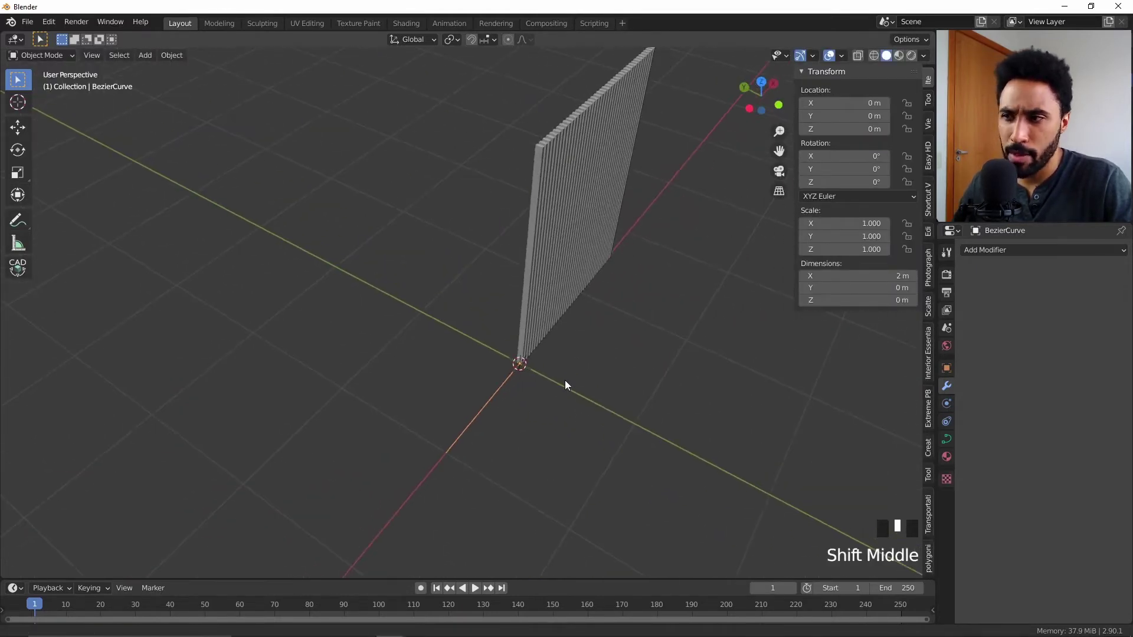
click(562, 204)
shift+middle_drag(565, 274, 525, 318)
click(1046, 291)
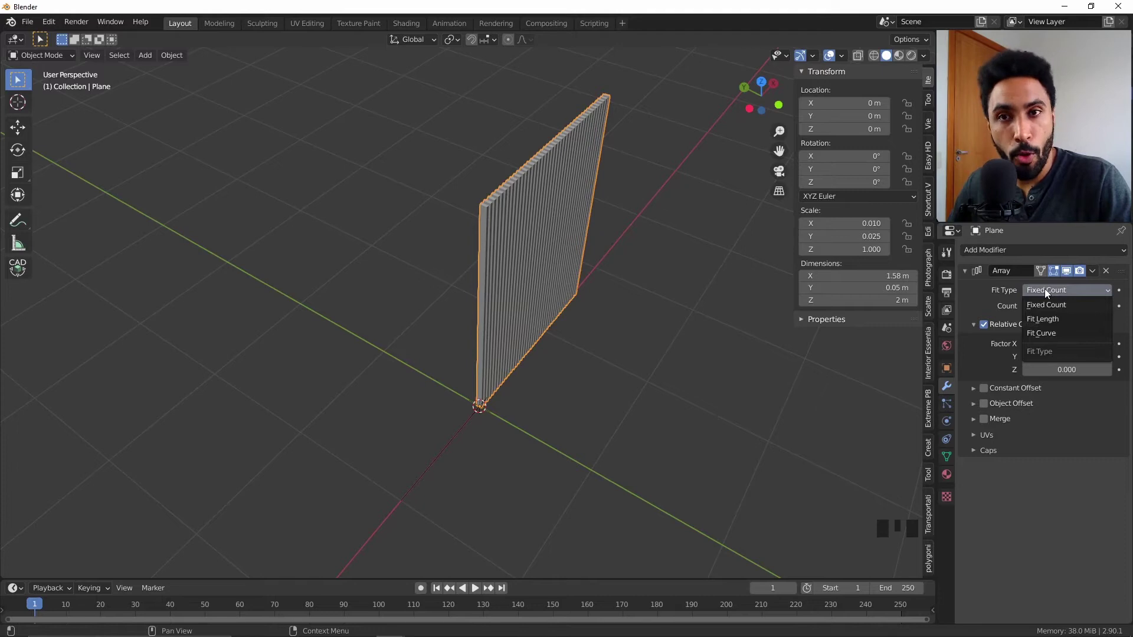
click(1061, 332)
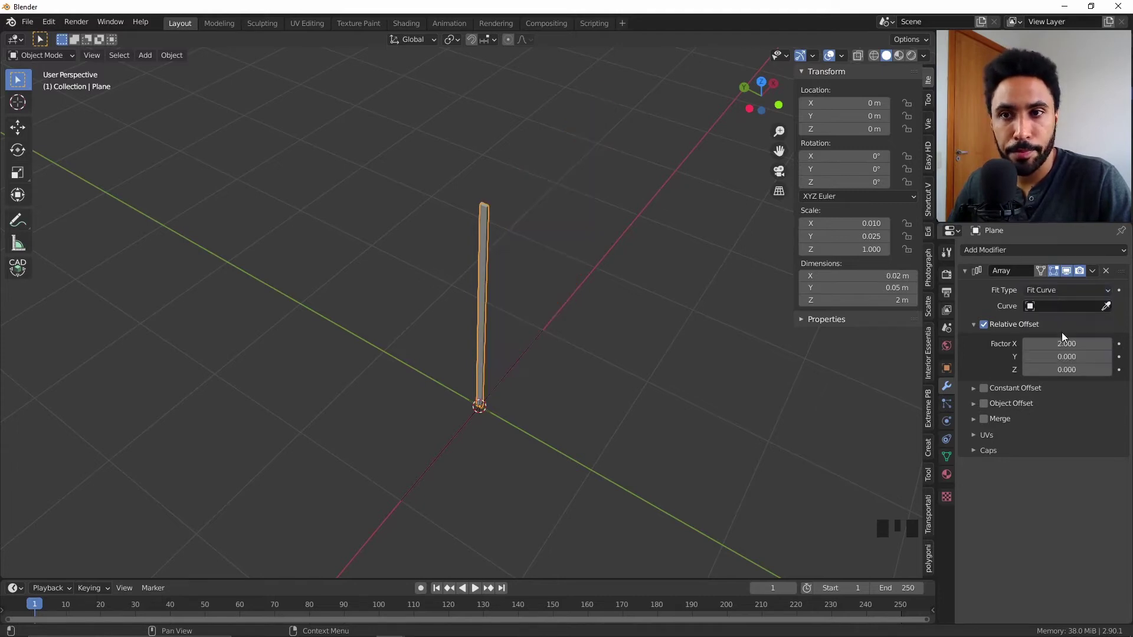
click(1046, 291)
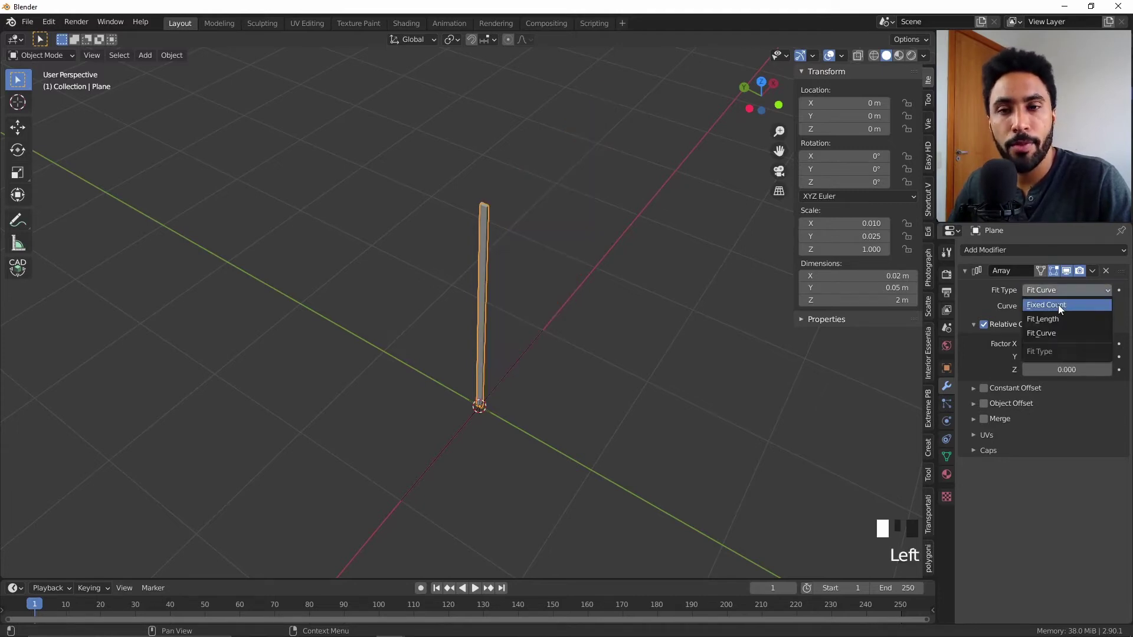
click(1050, 334)
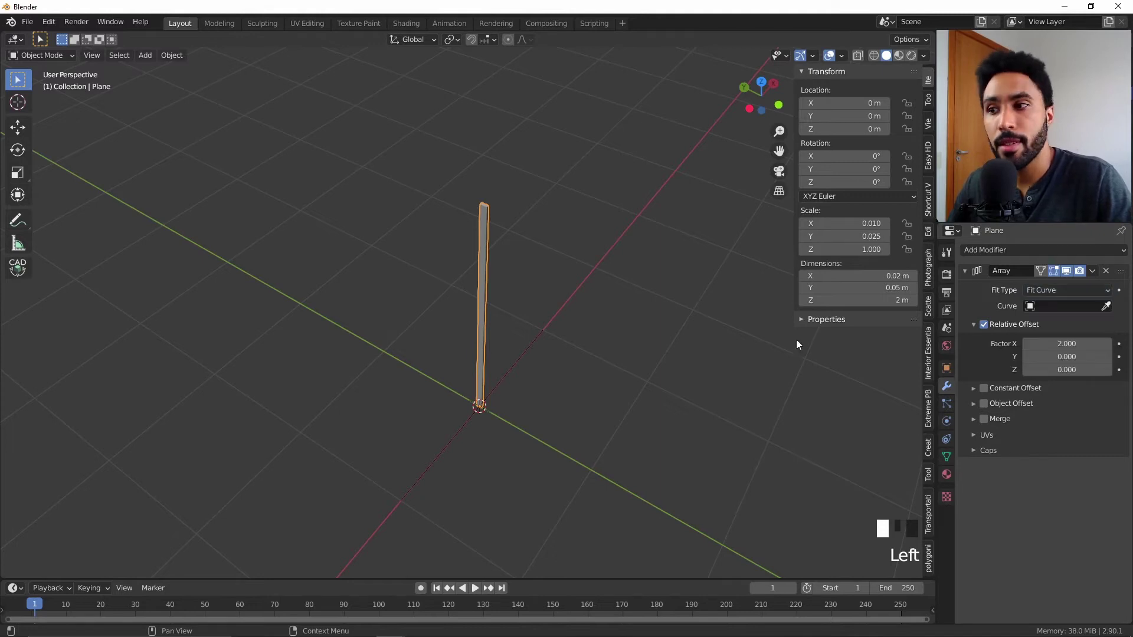
click(1106, 306)
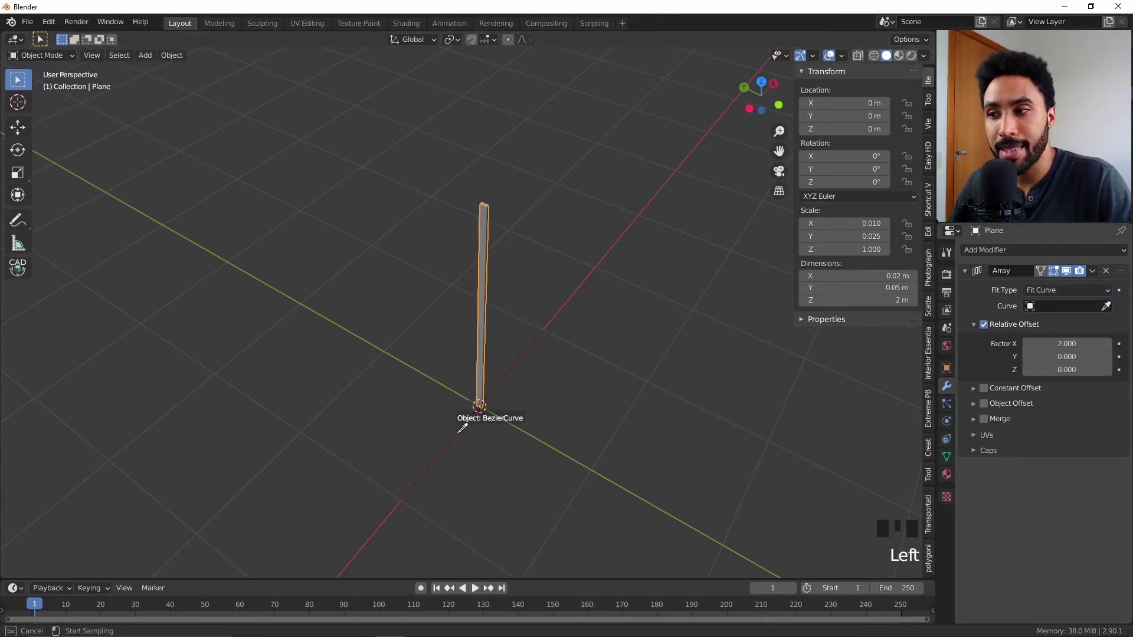
click(460, 432)
Step: Try to lengthen the Bezier curve by moving its control point at X 1 m along the global X axis
scroll(458, 434, down, 2)
middle_drag(458, 433, 494, 408)
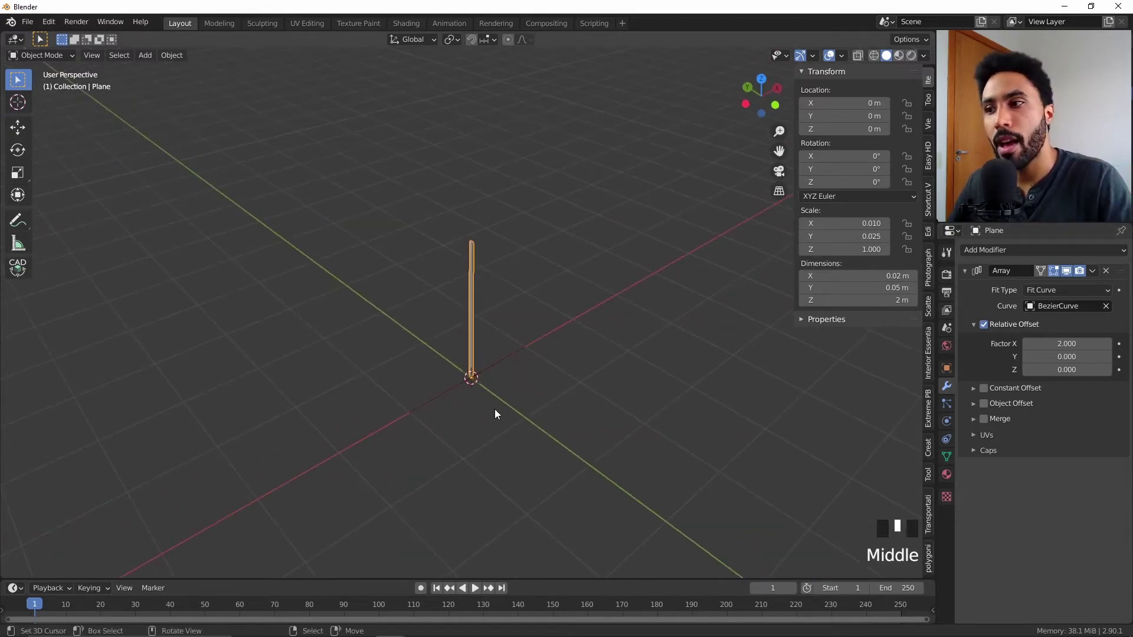
right_click(529, 353)
middle_drag(540, 346, 551, 386)
key(Tab)
right_click(543, 330)
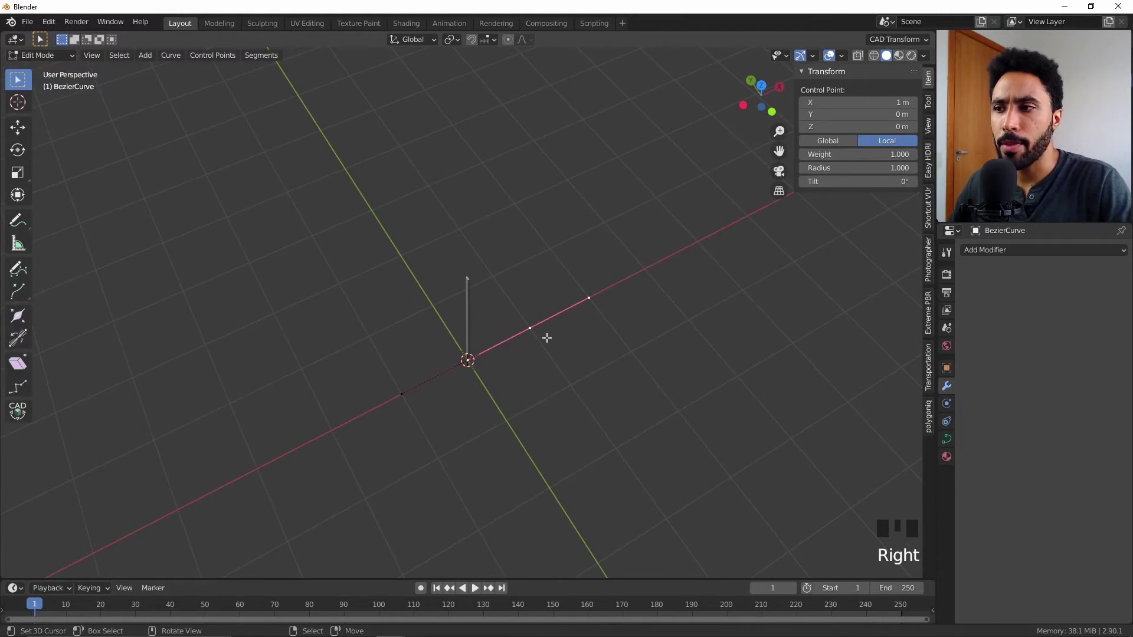
scroll(565, 353, down, 4)
key(g)
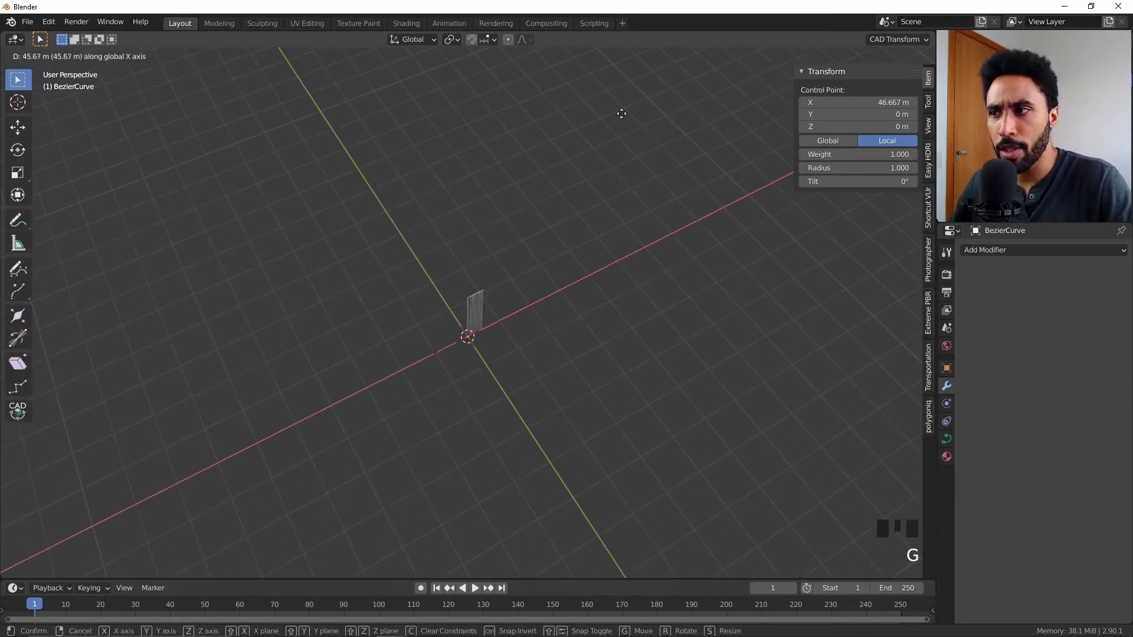
right_click(577, 94)
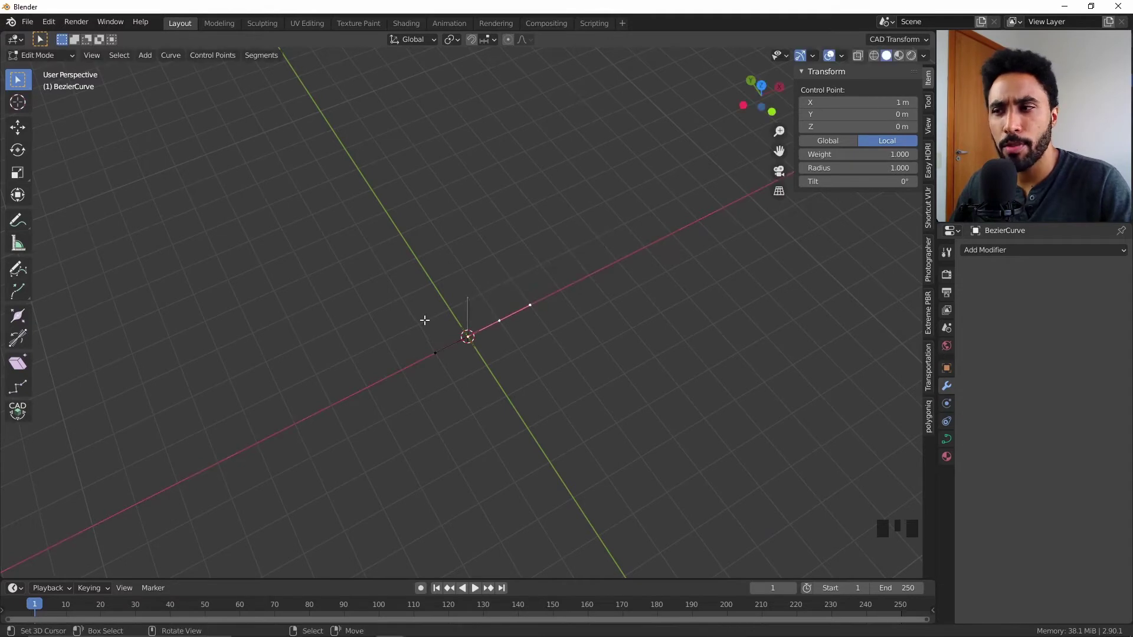
key(Tab)
Step: Try setting the slat's scale to 1 on all three axes, and undo it
right_click(470, 304)
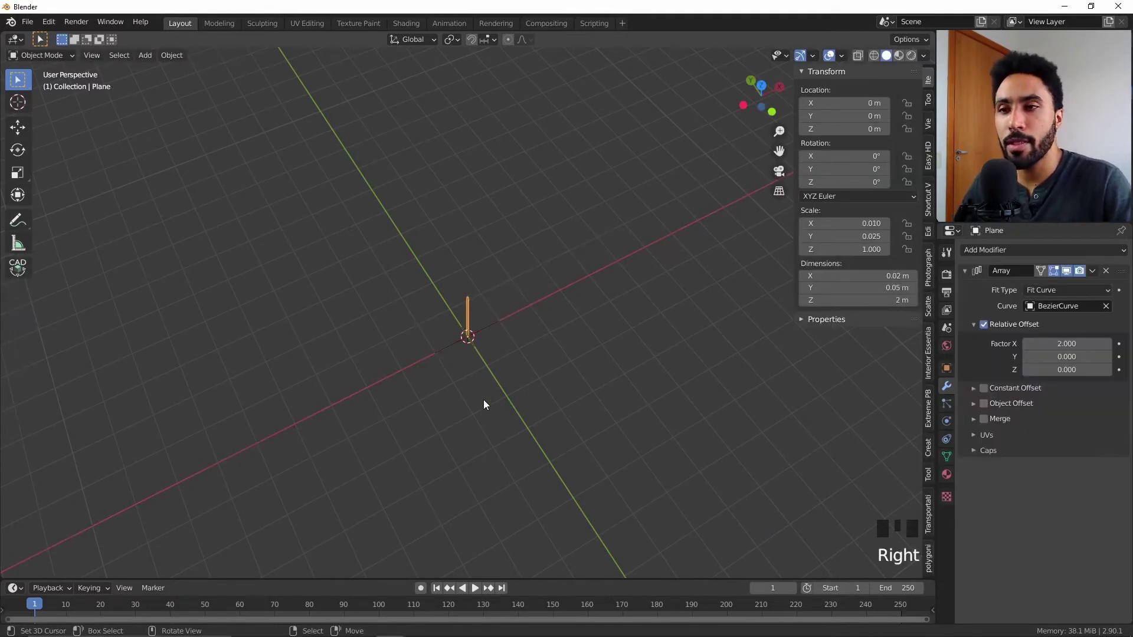
scroll(483, 399, up, 8)
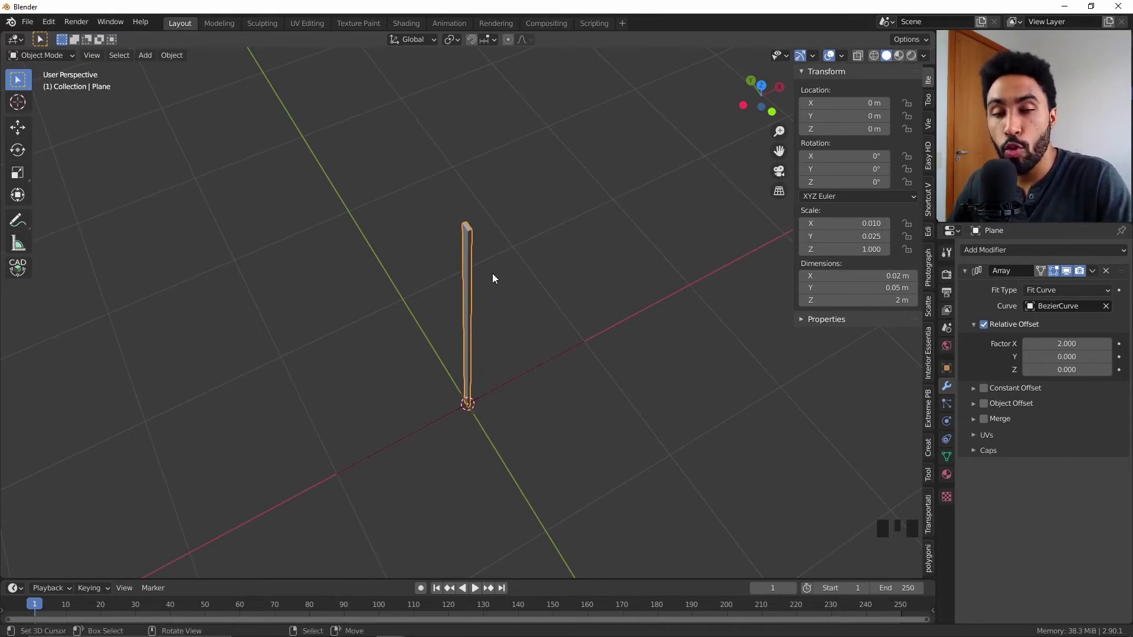
drag(854, 220, 853, 247)
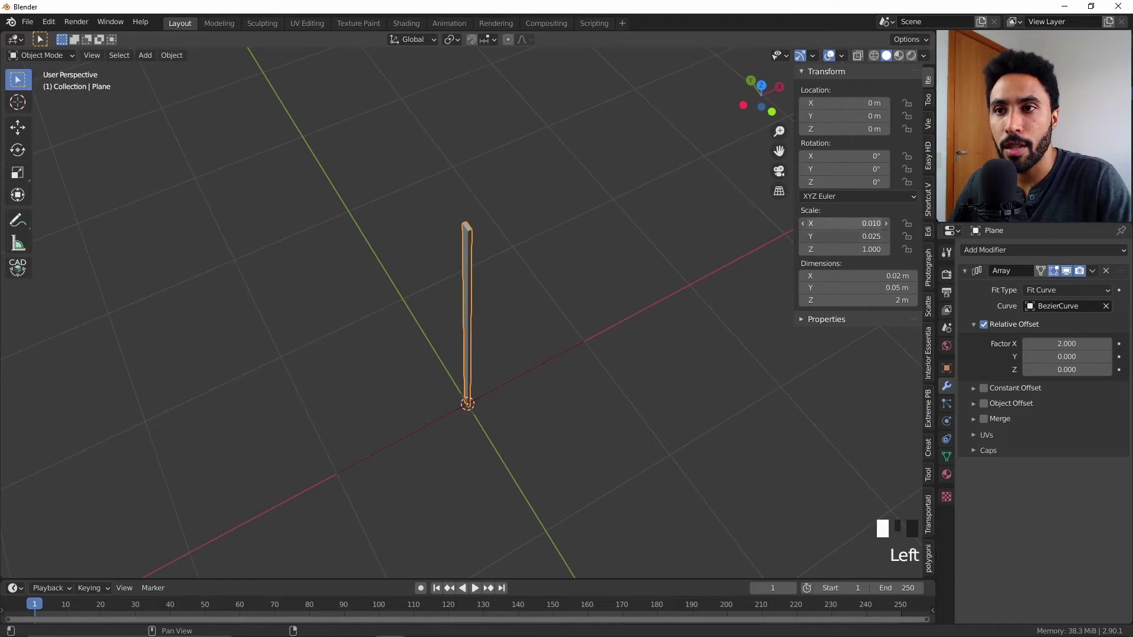
text(1)
key(Return)
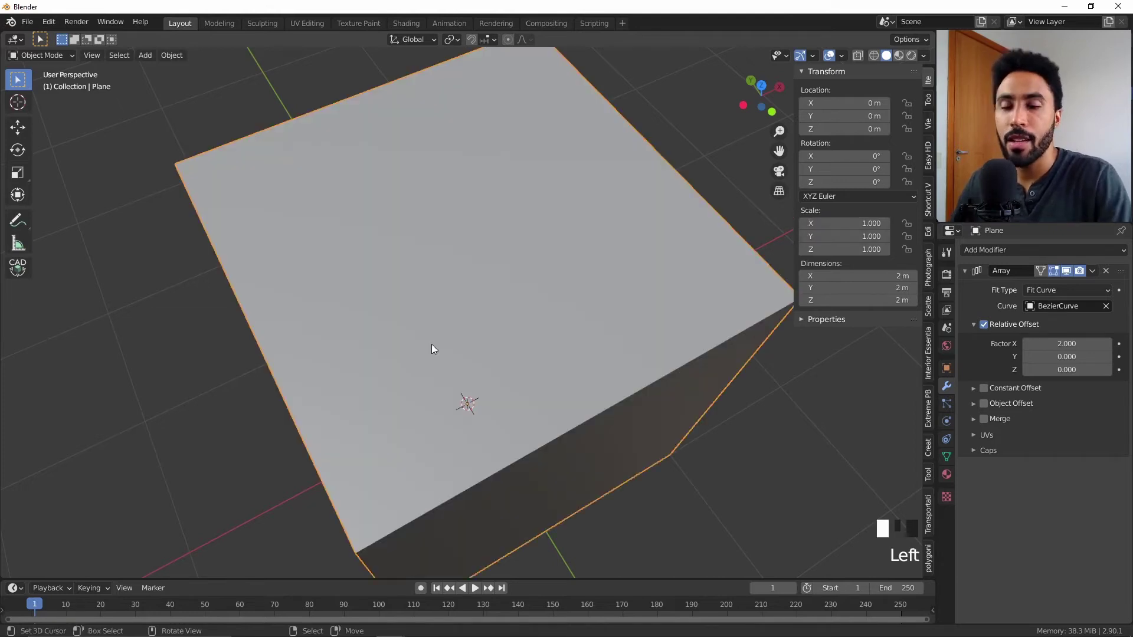
scroll(432, 348, down, 2)
key(ctrl+z)
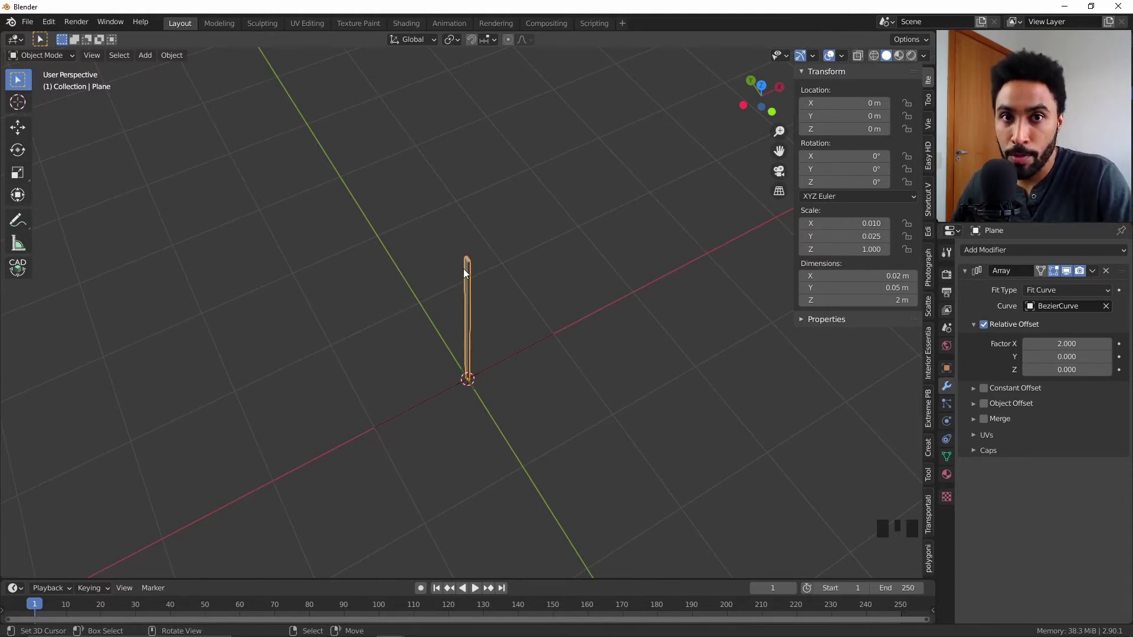
Step: Apply the slat object's scale
key(ctrl+a)
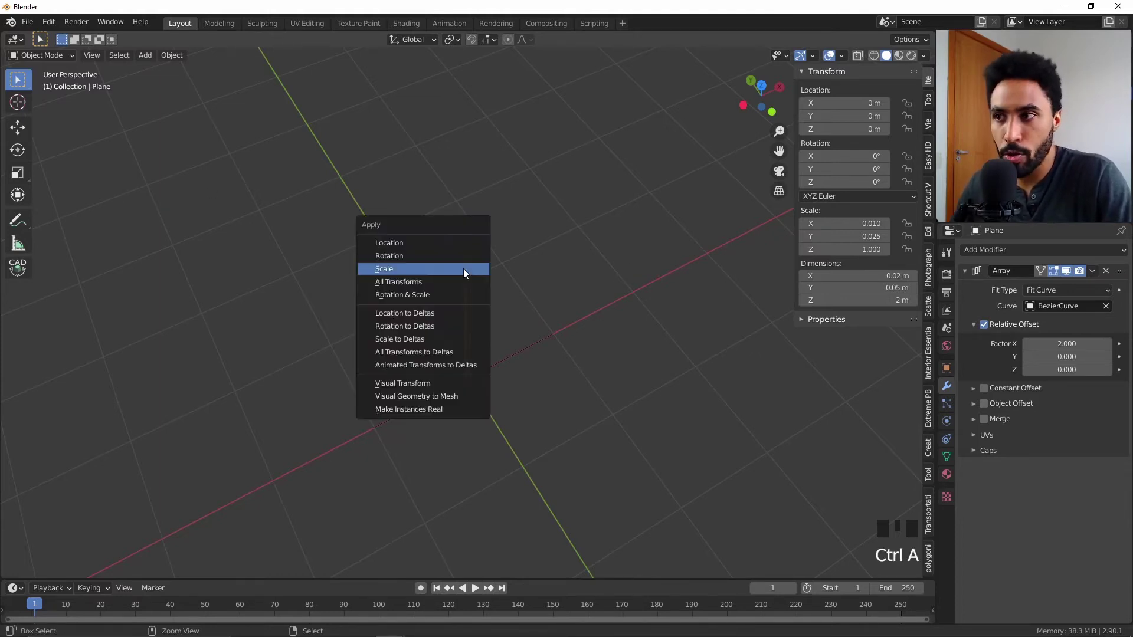
click(381, 270)
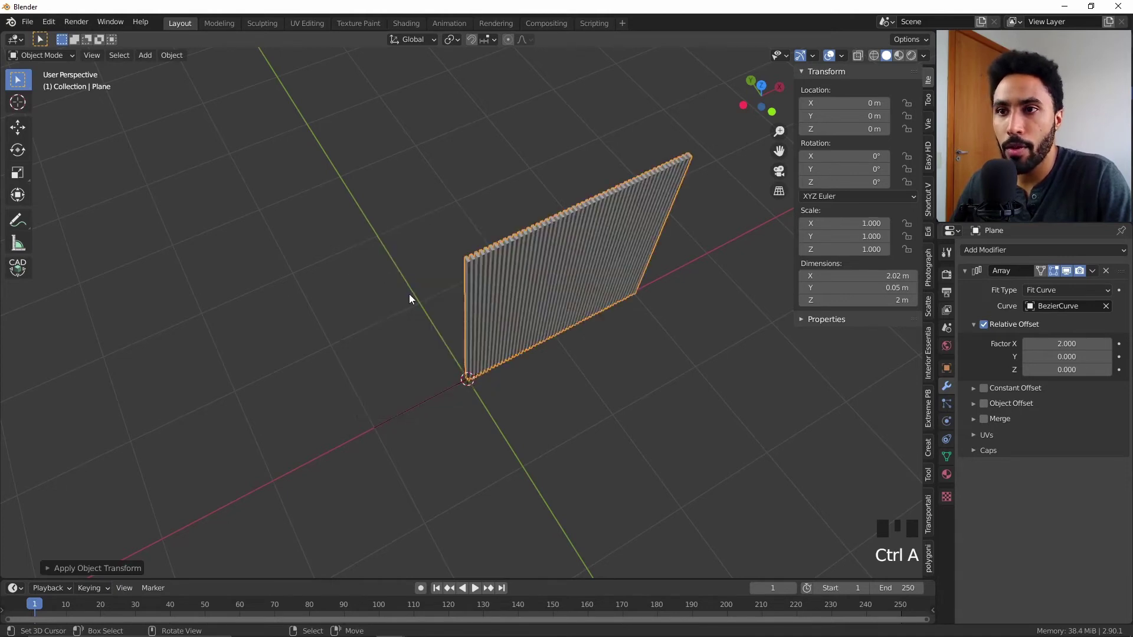
Step: Move the Bezier curve about 1 m along Y, away from the slat row
right_click(430, 394)
right_click(431, 393)
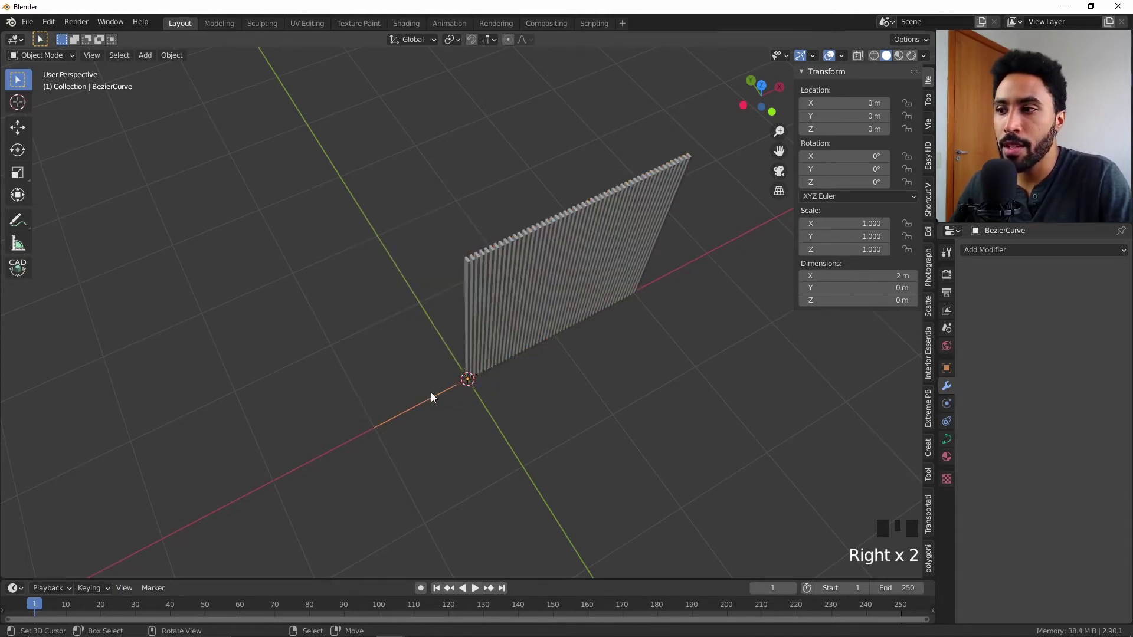
key(g)
click(418, 331)
middle_drag(425, 321, 418, 336)
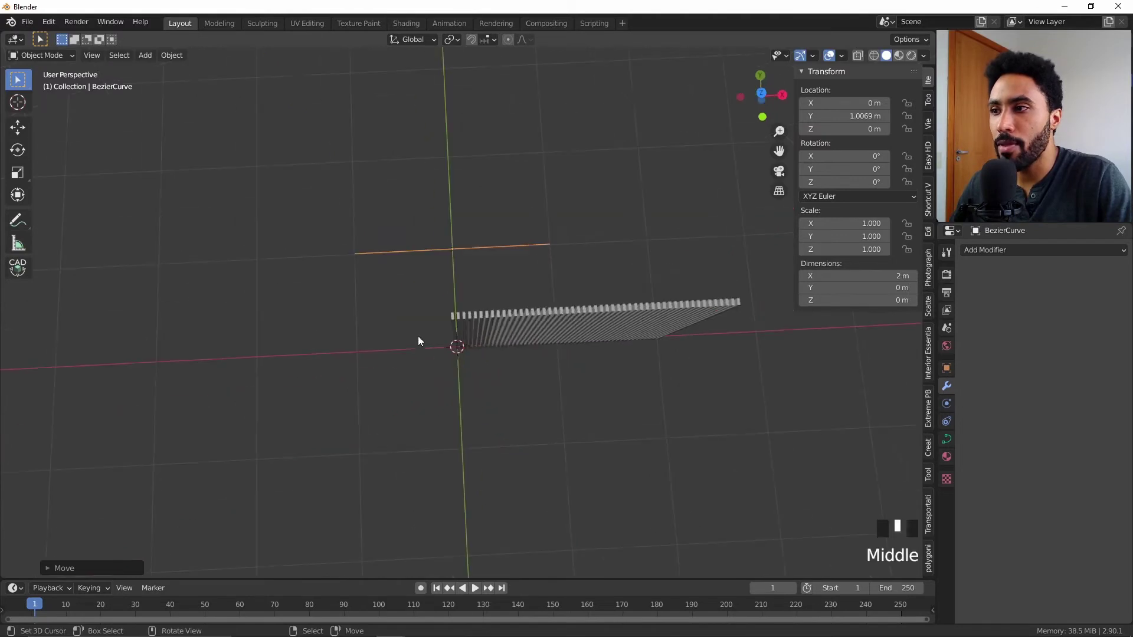
Step: Test how the slat array follows the curve by sliding the control point at X 1 m along the X axis
right_click(554, 247)
key(Tab)
key(g)
key(x)
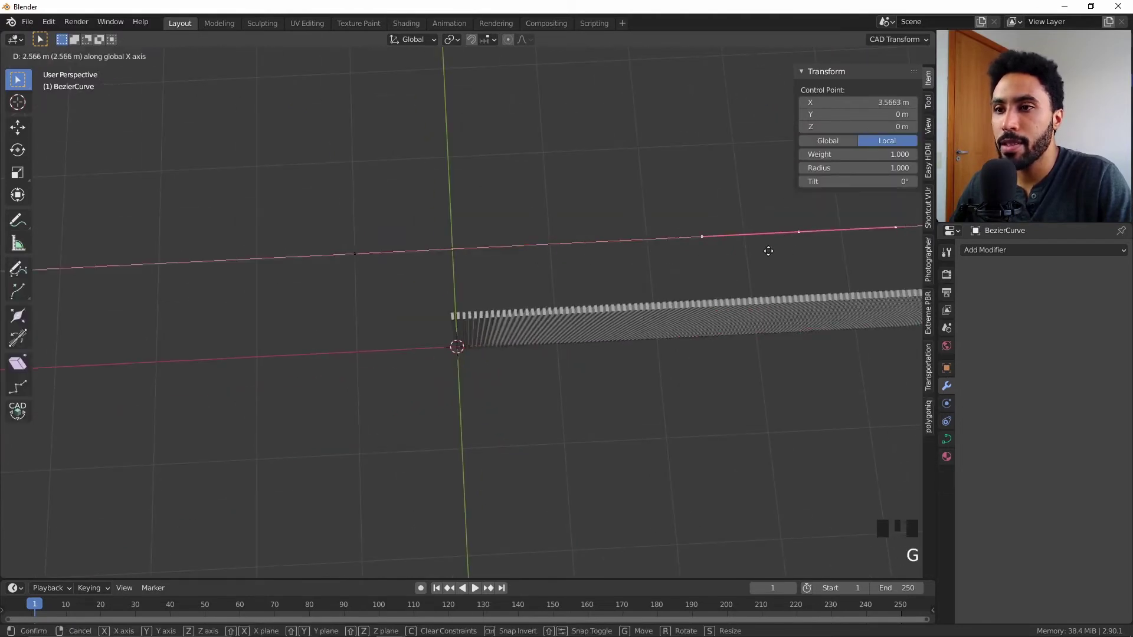
click(487, 267)
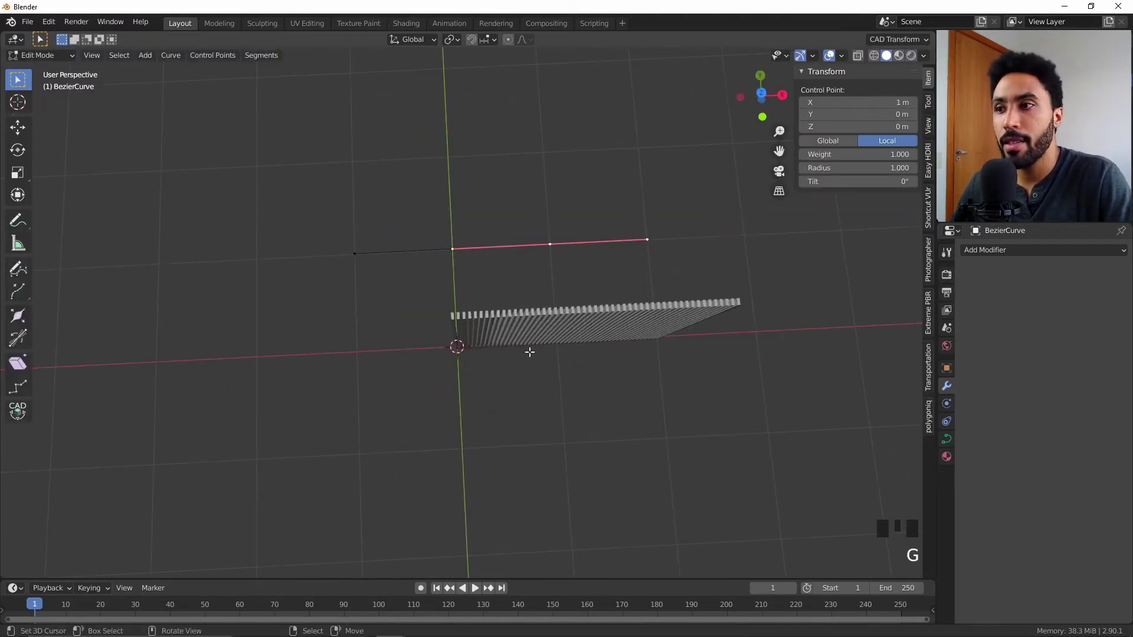
key(Tab)
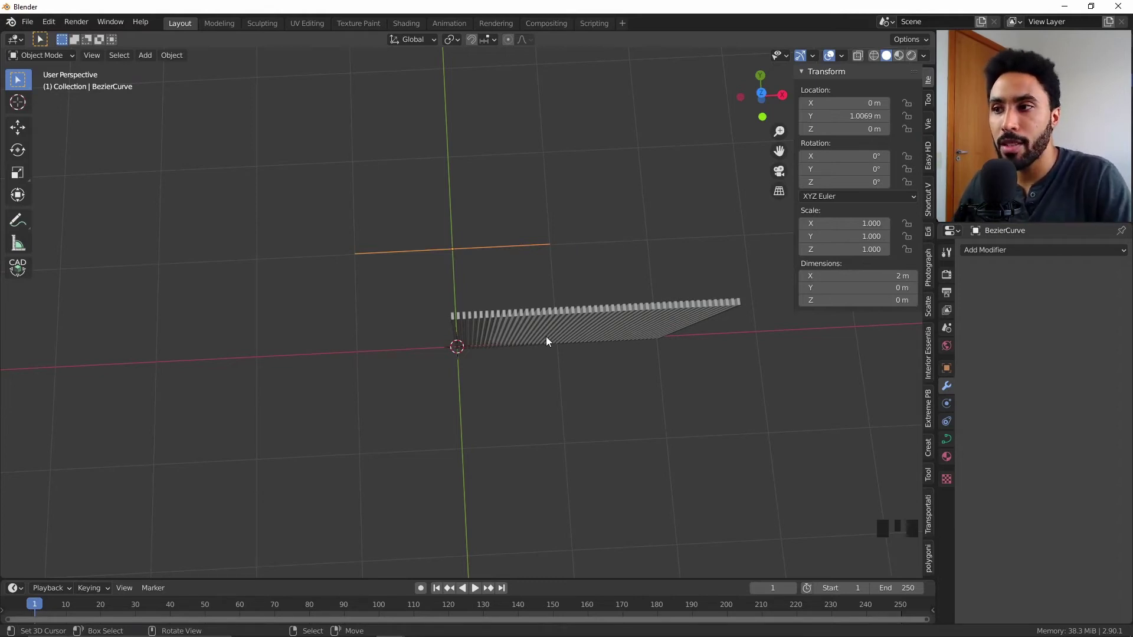
Step: Select the slats, return to the Bezier curve and try to move its selected control point freely
right_click(561, 320)
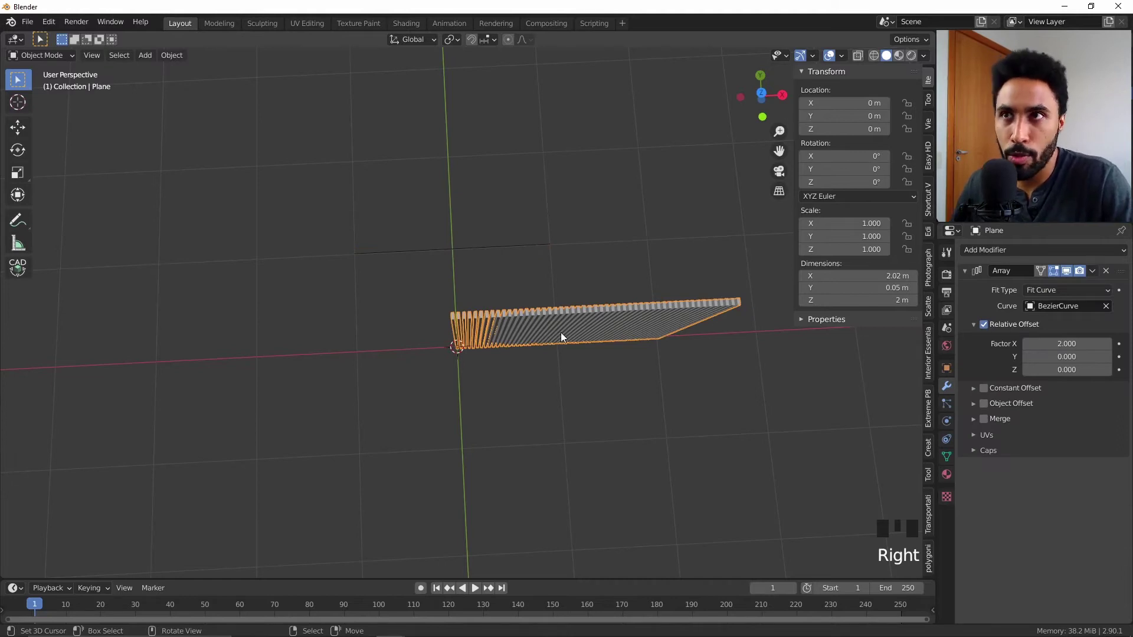
right_click(526, 249)
key(Tab)
key(g)
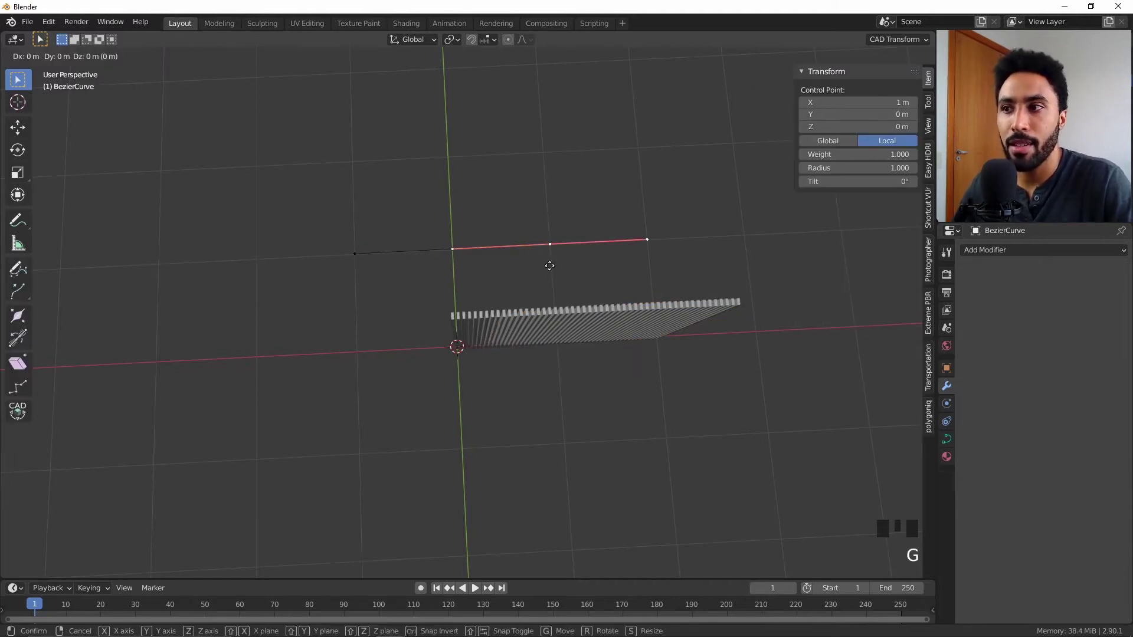
right_click(619, 269)
key(Tab)
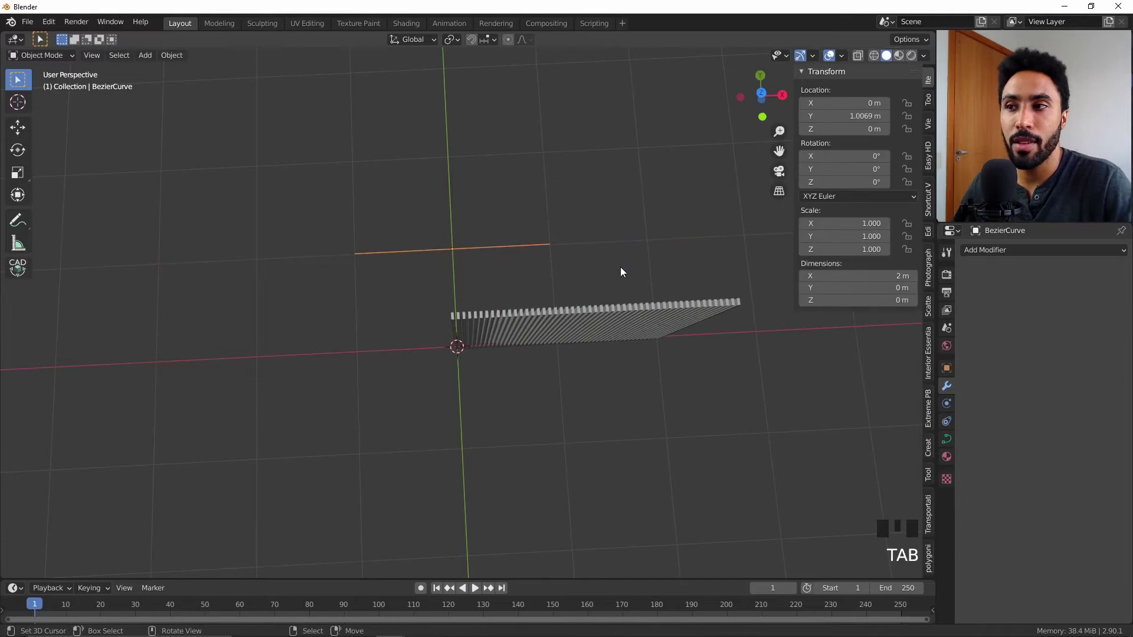
Step: View the scene from above and try switching the transform option that affects only origins on and off
scroll(463, 301, down, 2)
key(KP_7)
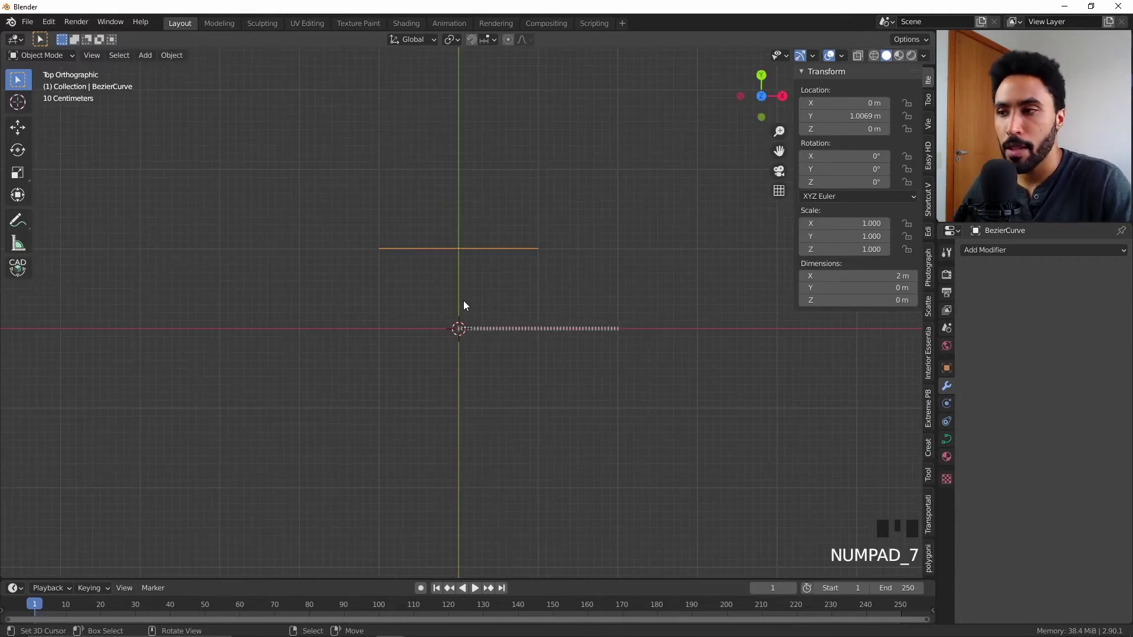
scroll(464, 302, up, 2)
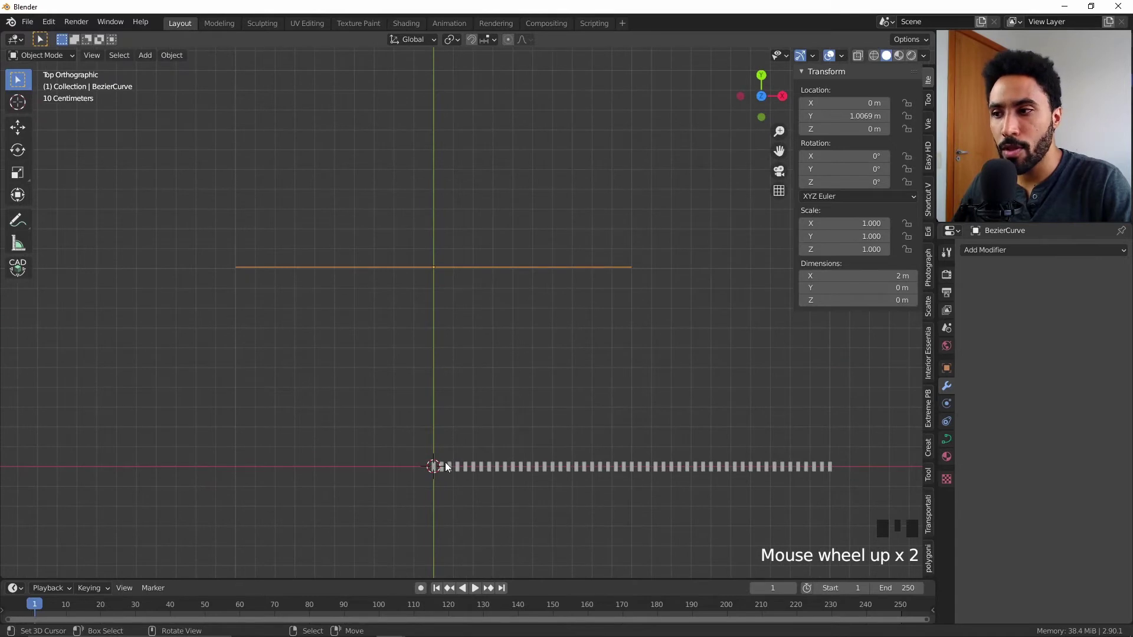
shift+middle_drag(471, 490, 500, 476)
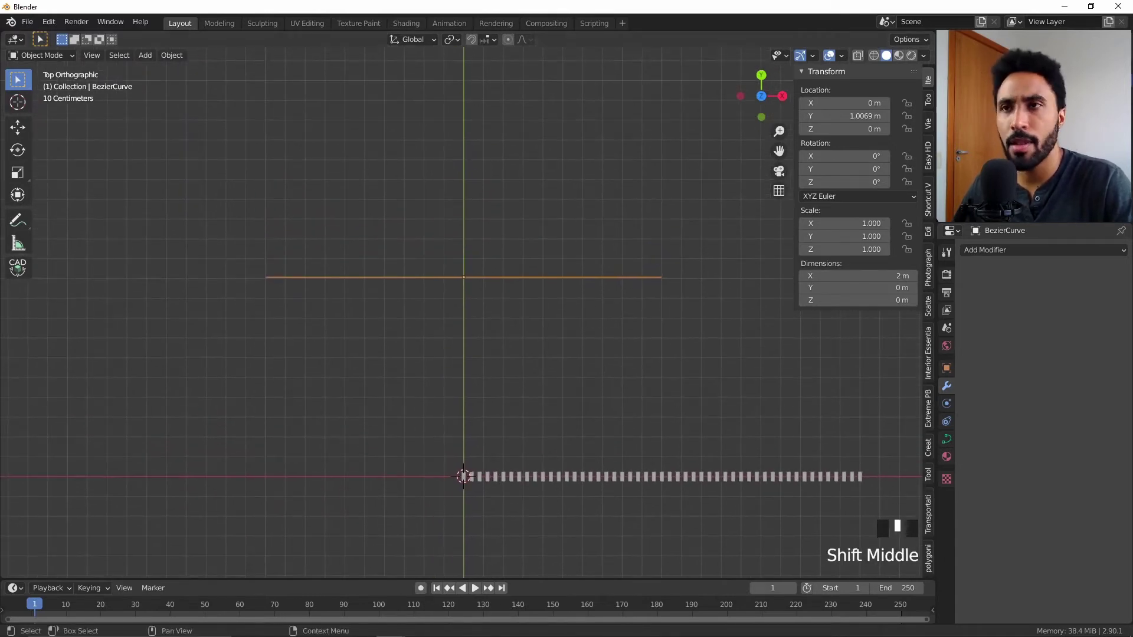
click(905, 41)
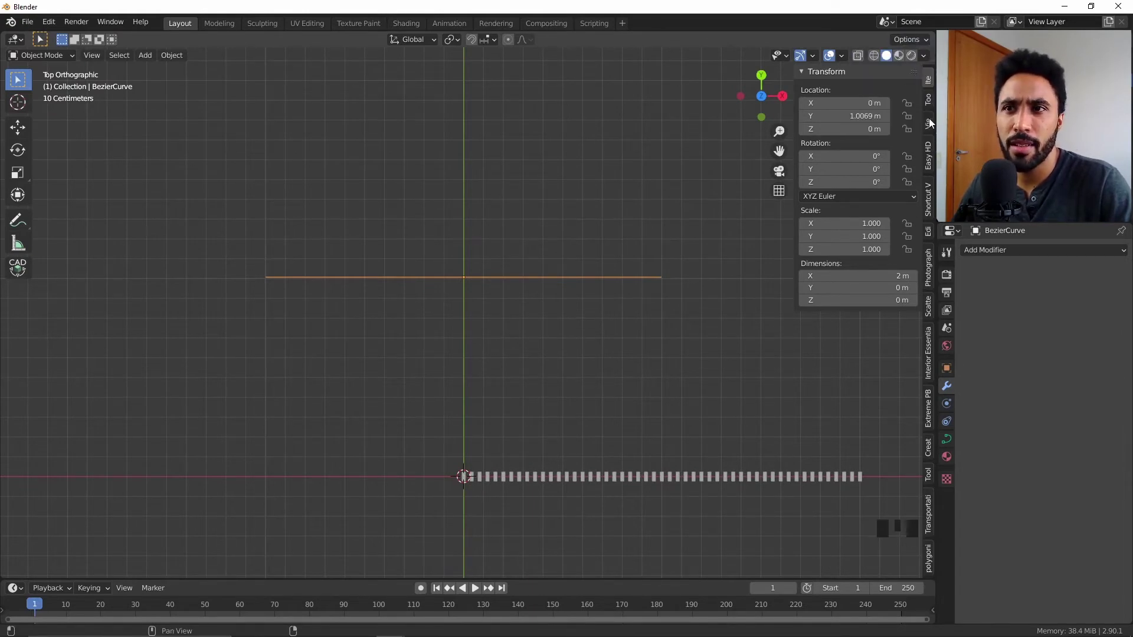
click(929, 99)
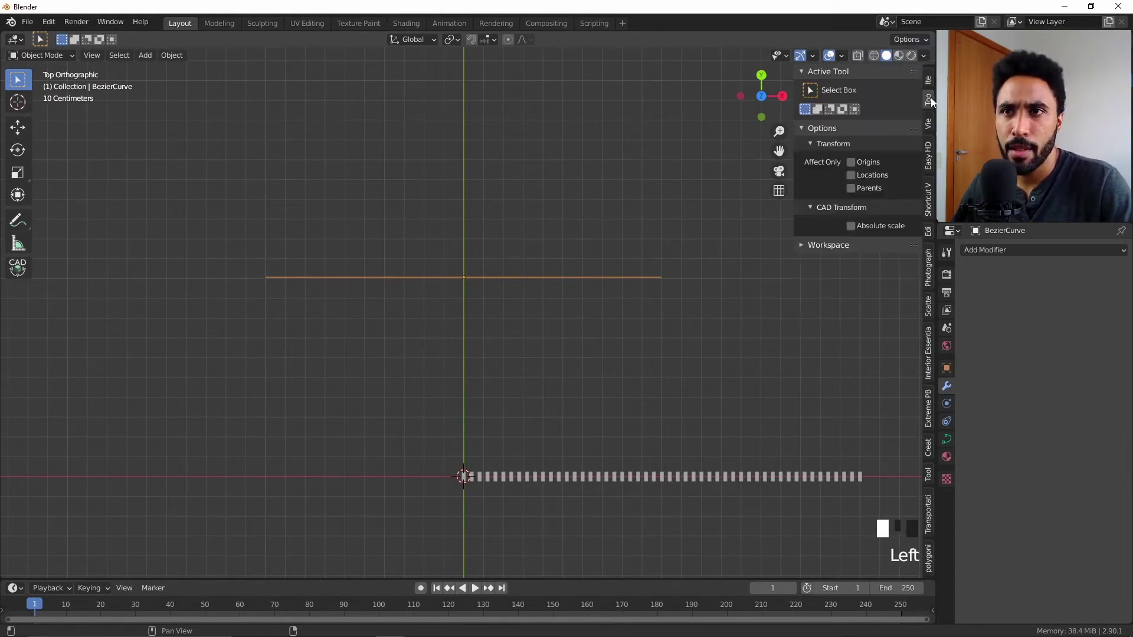
double_click(851, 164)
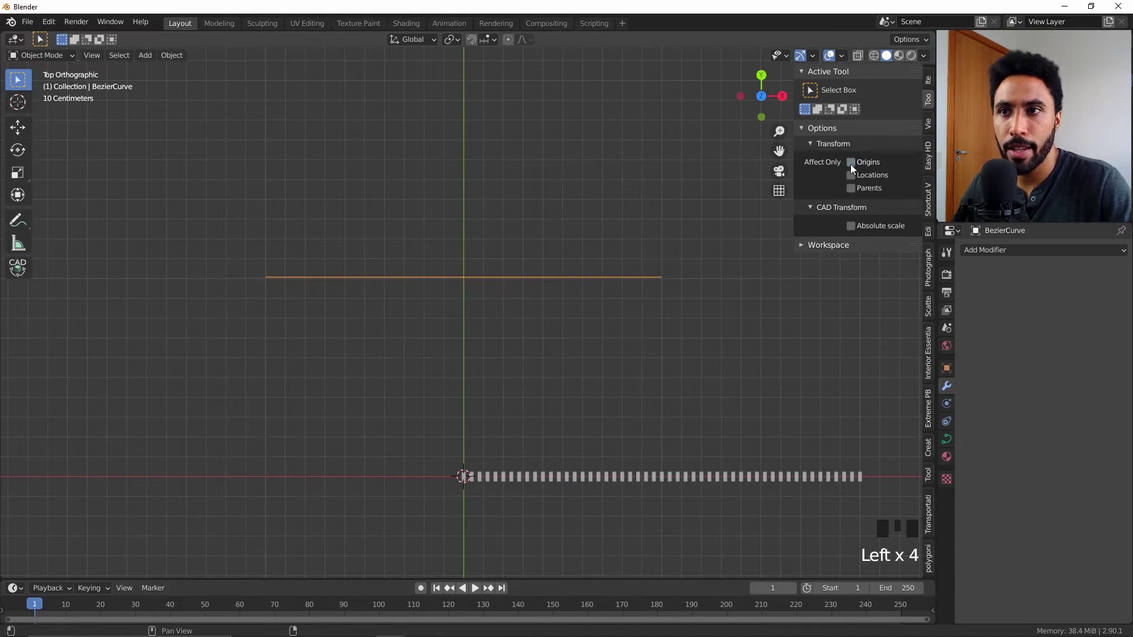
click(914, 40)
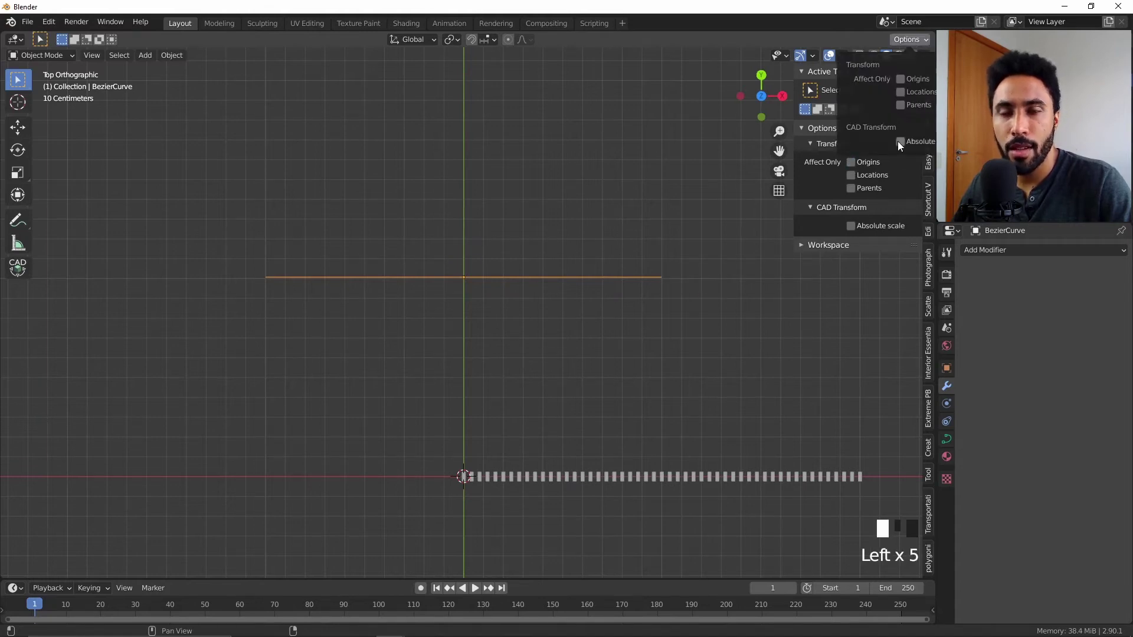
click(901, 78)
double_click(901, 78)
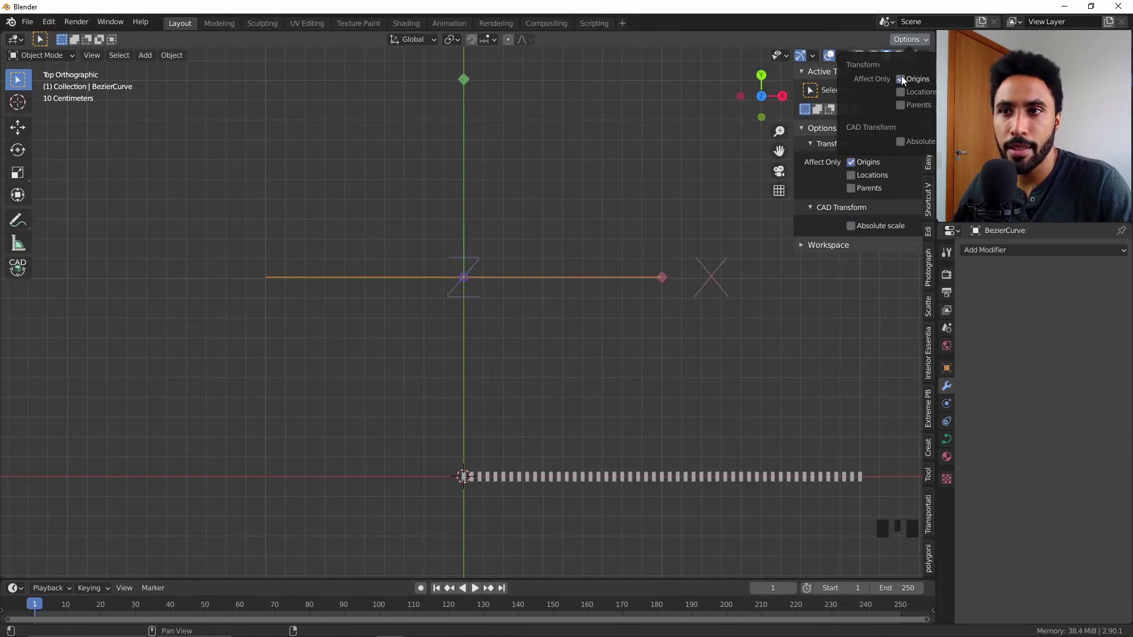
click(901, 77)
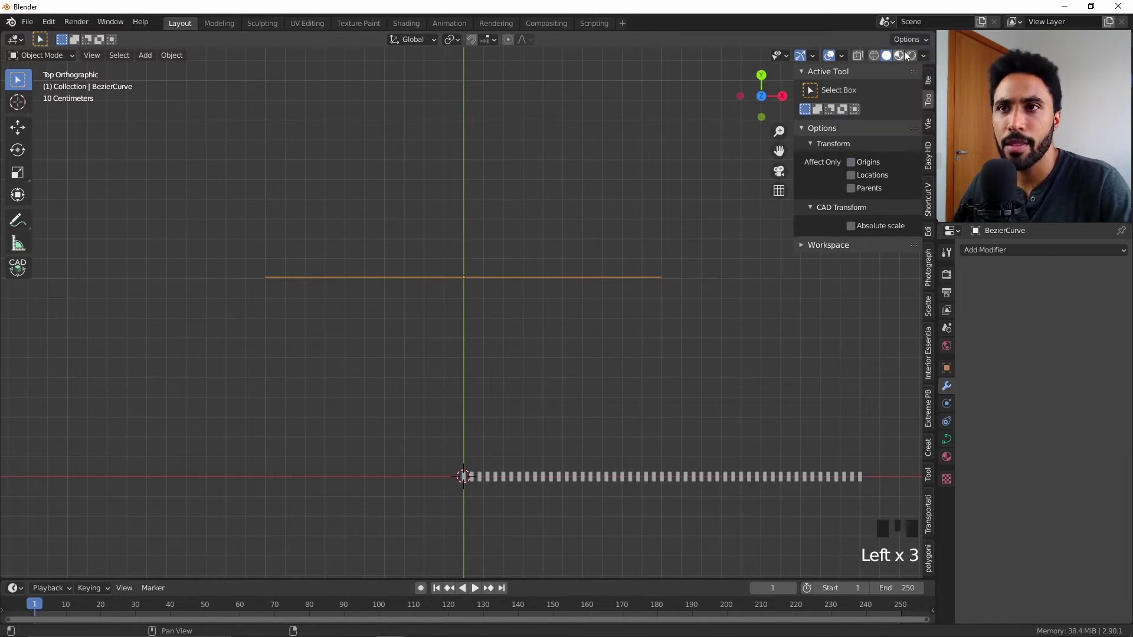
drag(909, 40, 907, 78)
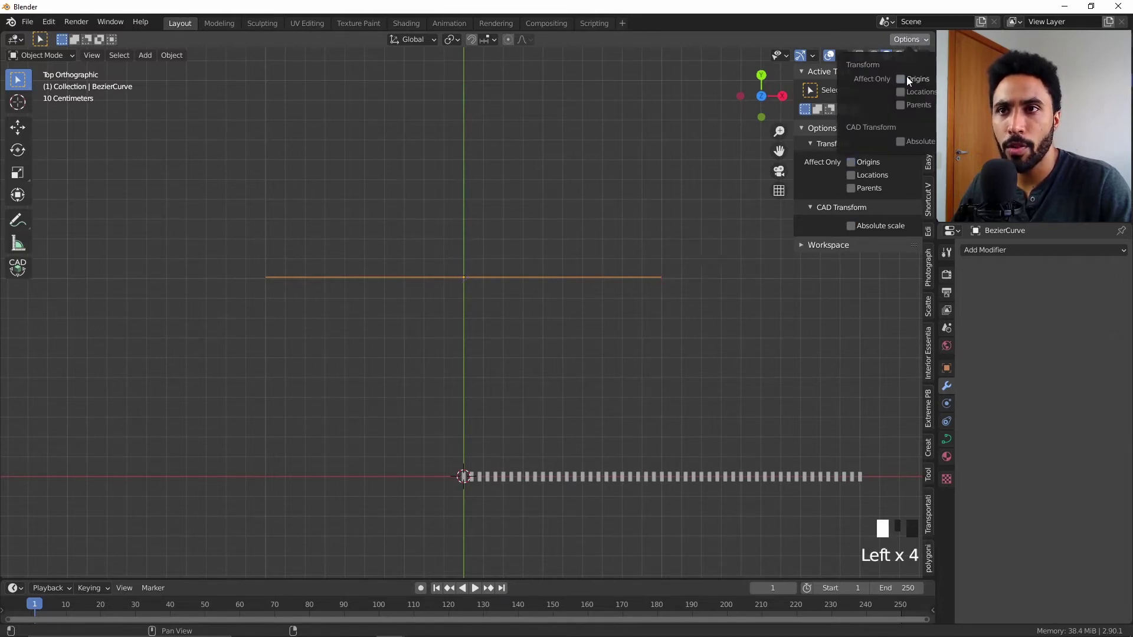
click(901, 77)
key(ctrl+a)
click(537, 284)
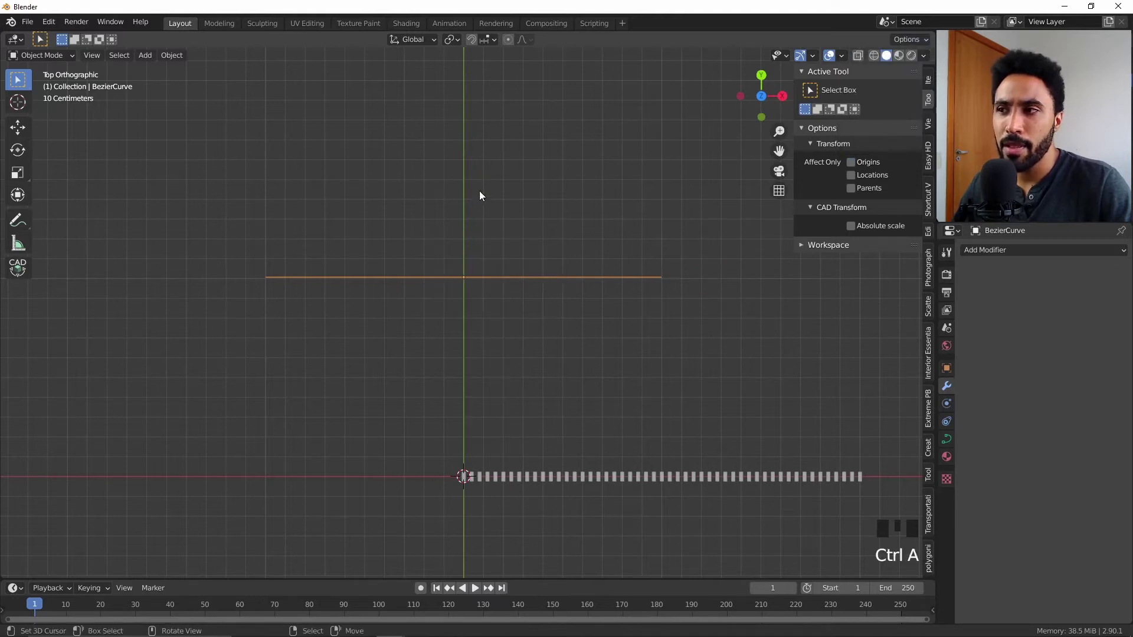
Step: Enable transforming origins only and set the snapping target to Vertex
key(q)
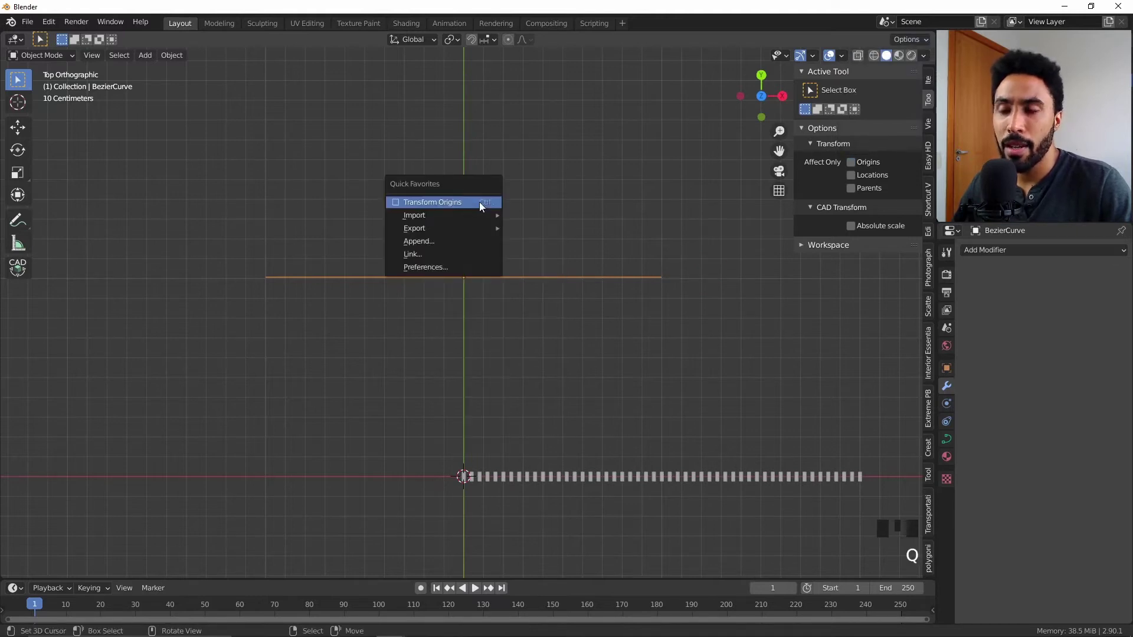
click(419, 200)
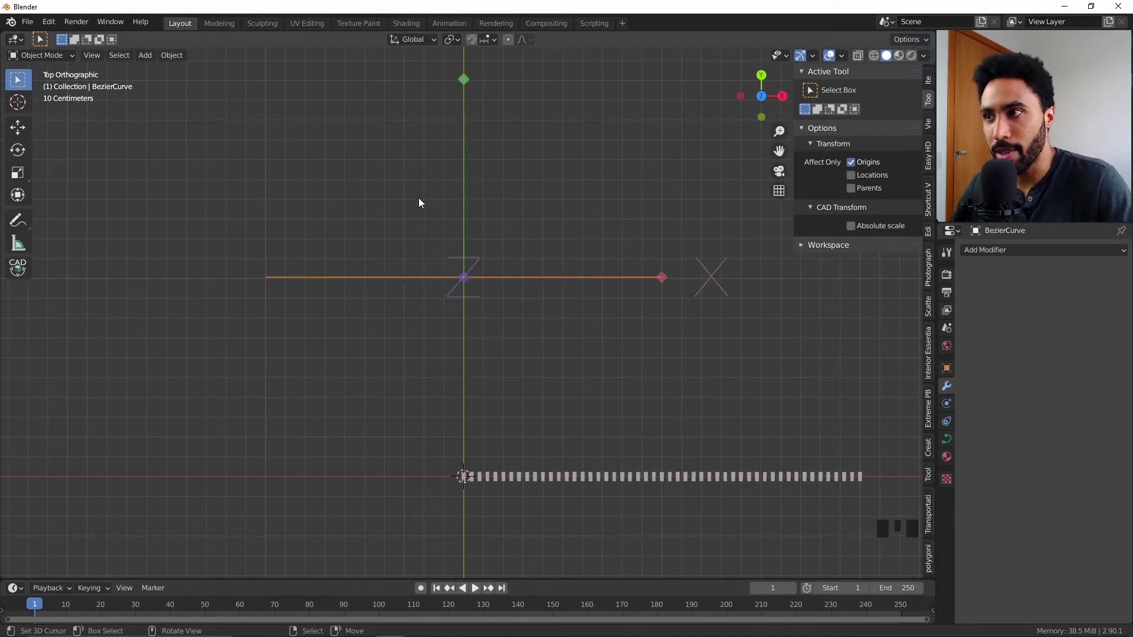
click(488, 40)
click(458, 93)
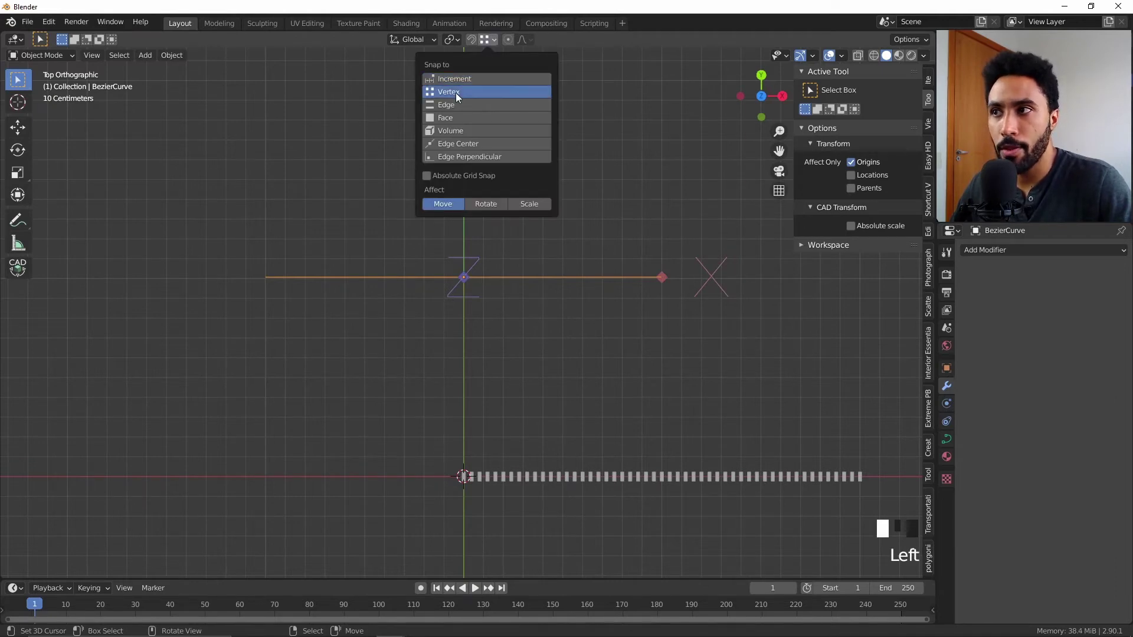
Step: Move the Bezier curve's origin -1 m along X onto its starting endpoint, and turn off origins-only transforming
key(g)
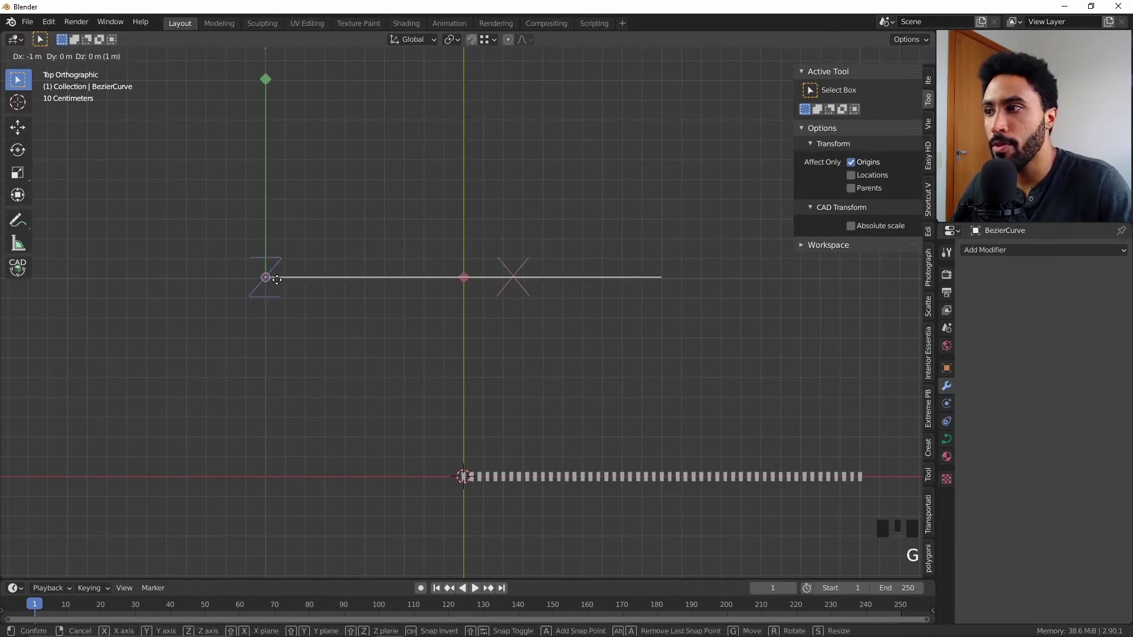
click(269, 282)
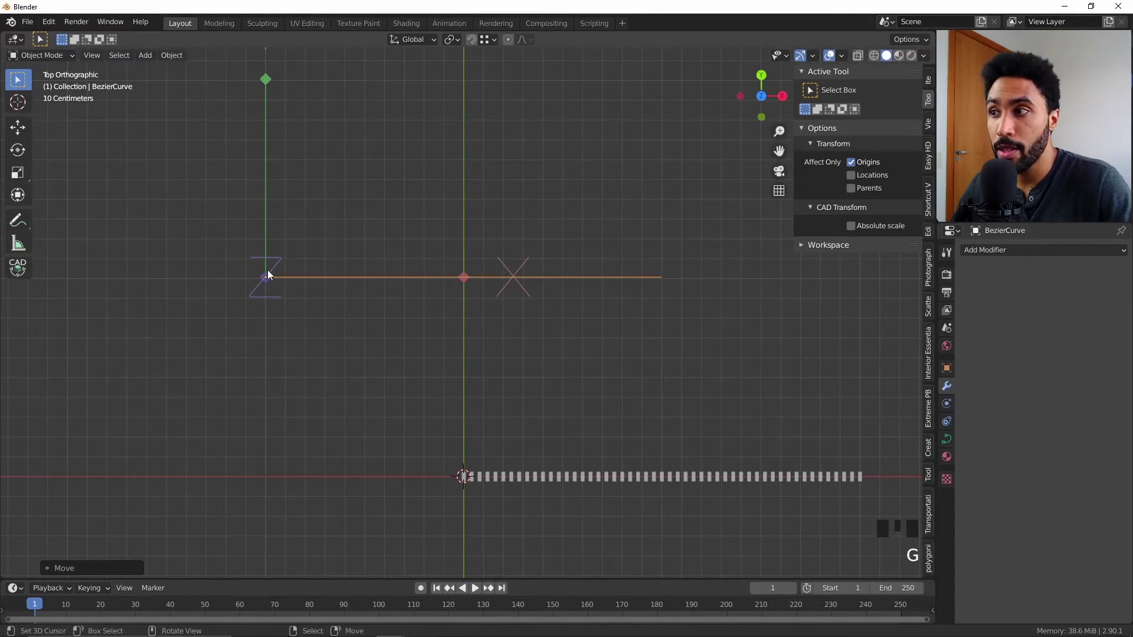
key(Tab)
key(Tab)
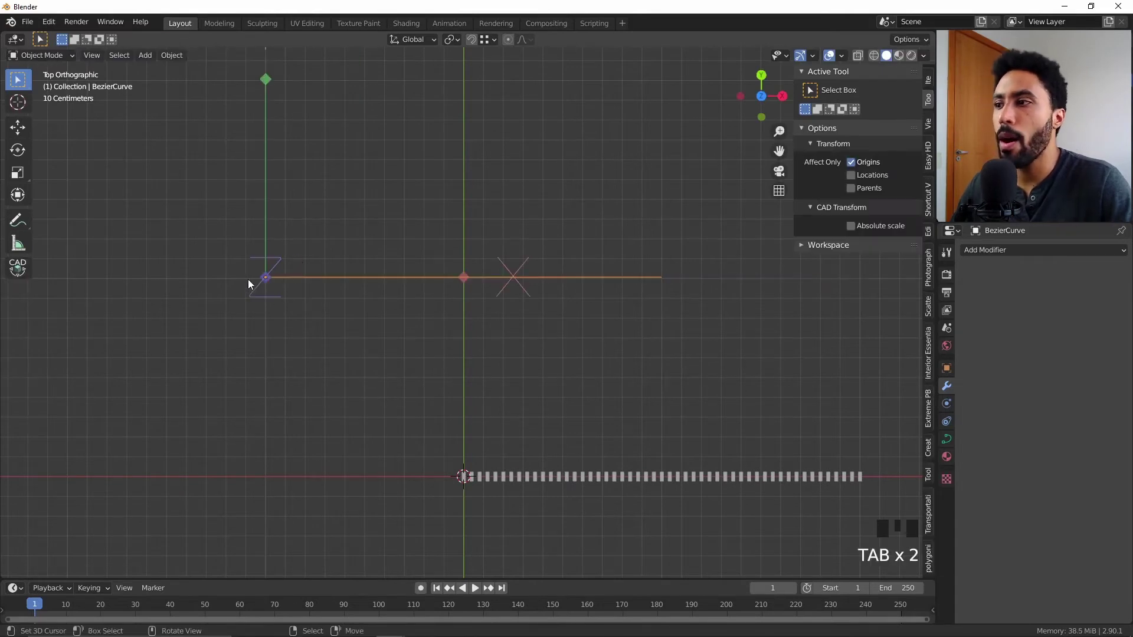
click(859, 160)
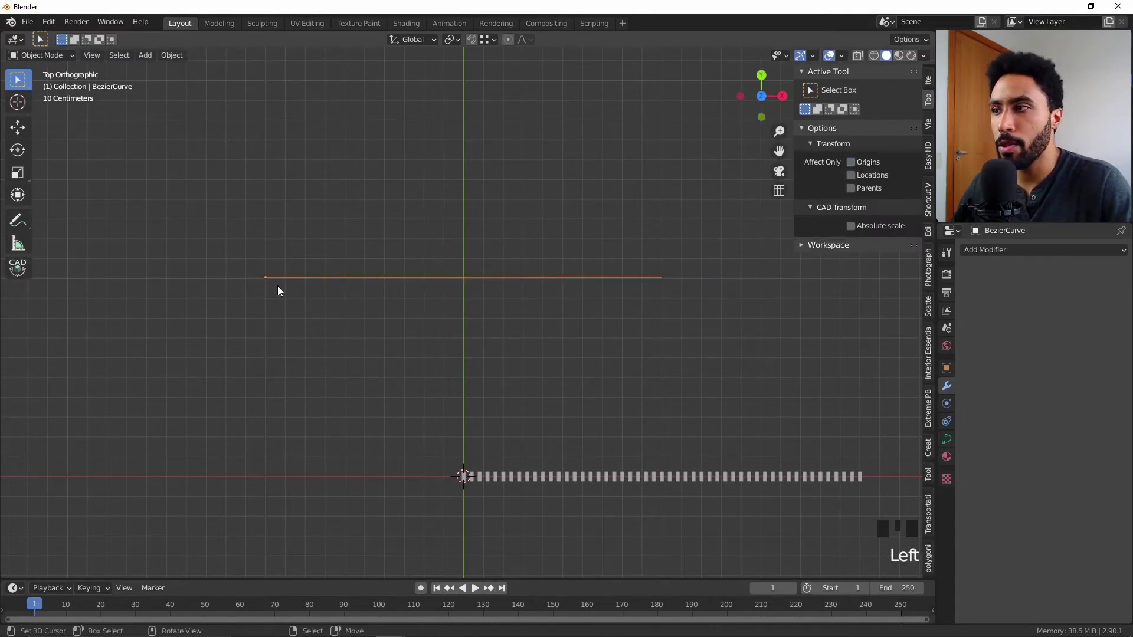
Step: Select the slat array and snap the 3D cursor to its origin
right_click(470, 484)
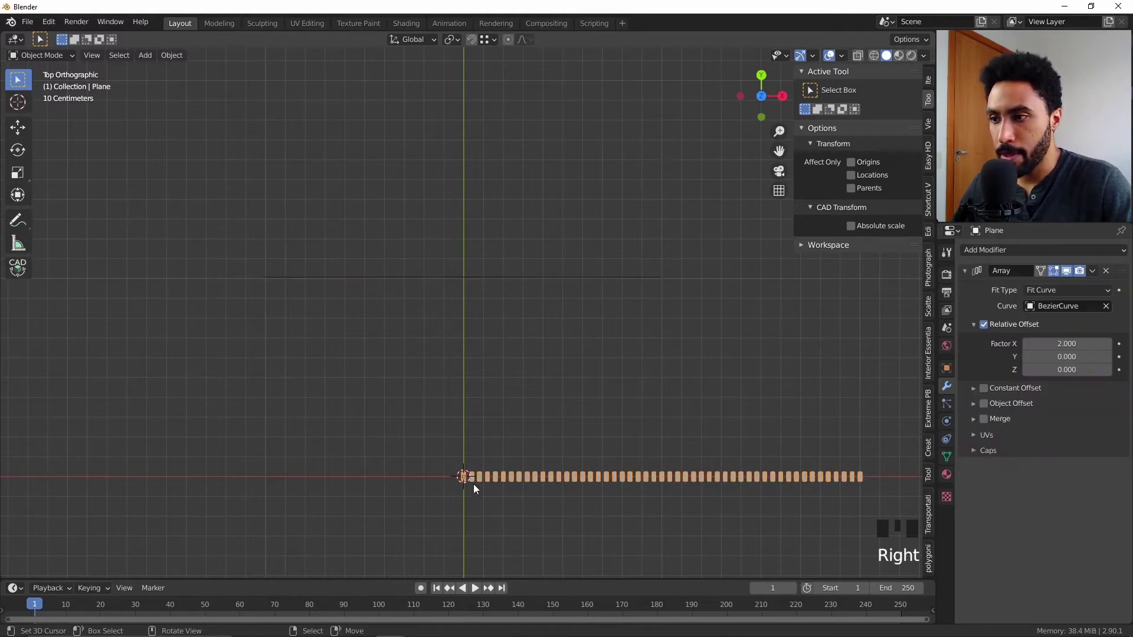
middle_drag(473, 484, 572, 436)
scroll(600, 314, down, 3)
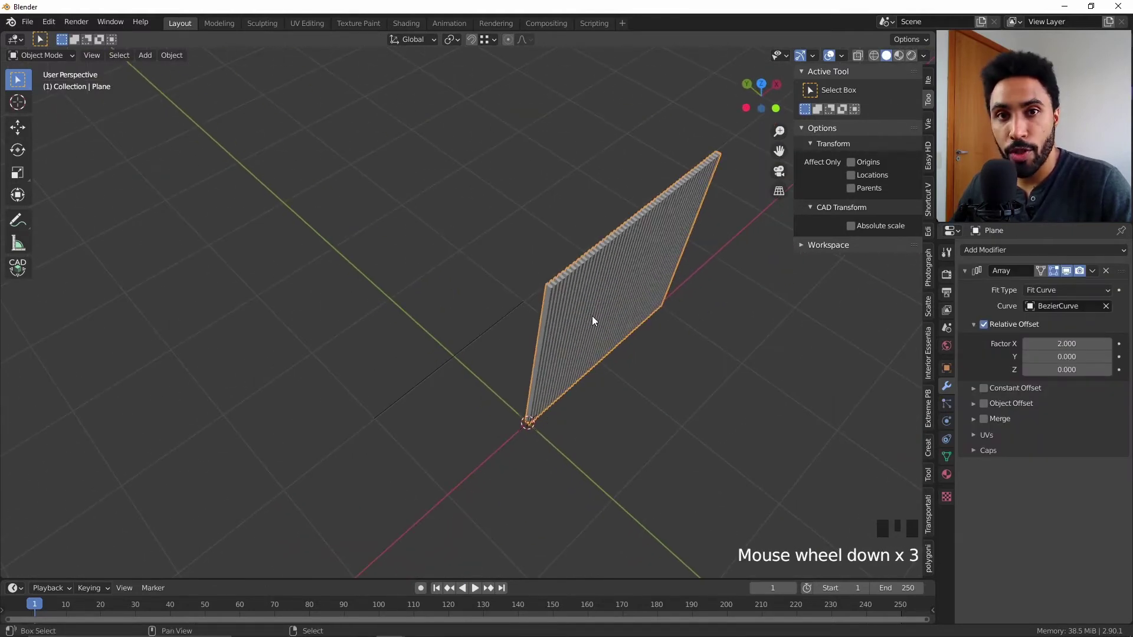
key(shift+s)
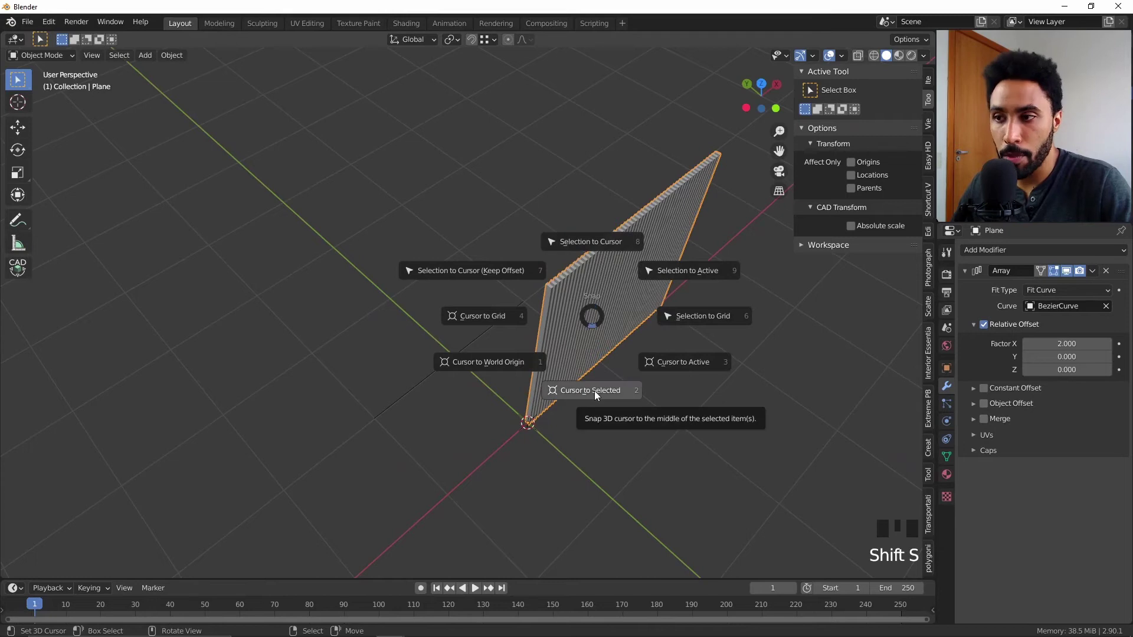
click(594, 390)
Step: Snap the Bezier curve to the 3D cursor and check its alignment along the base of the slats
right_click(473, 349)
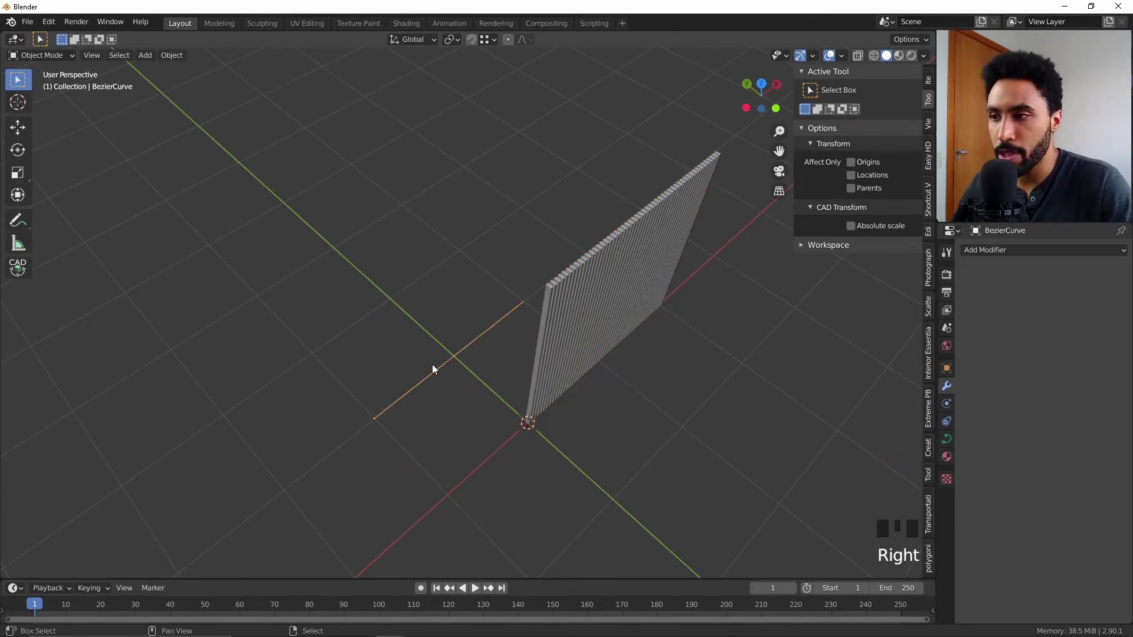
key(shift+s)
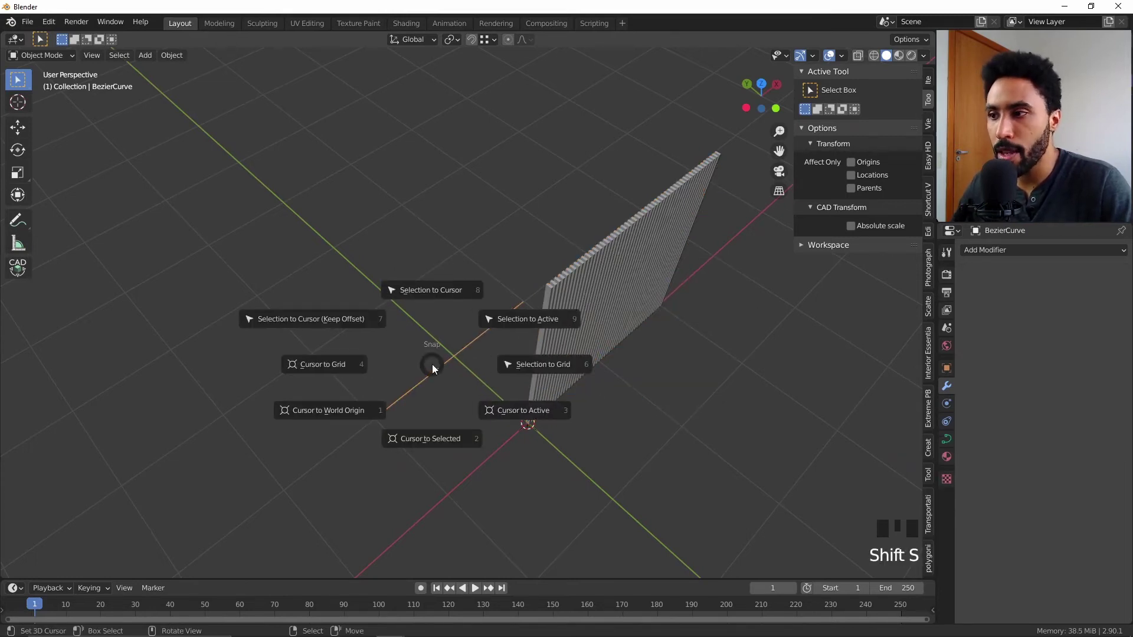
click(438, 293)
middle_drag(438, 294, 560, 284)
scroll(470, 260, up, 6)
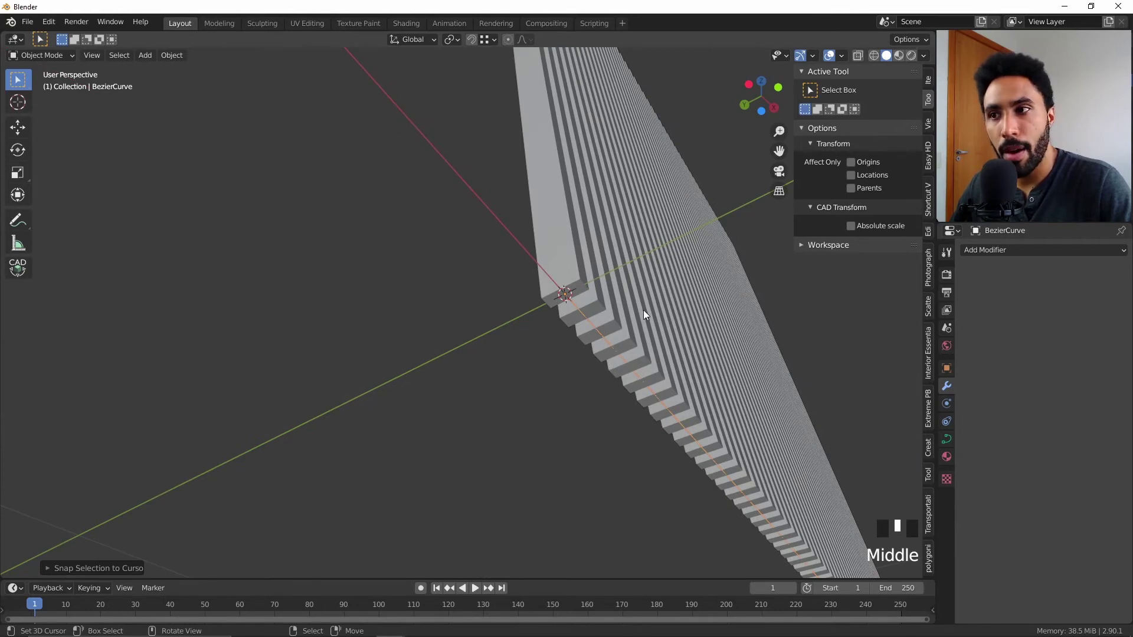
right_click(671, 271)
right_click(606, 342)
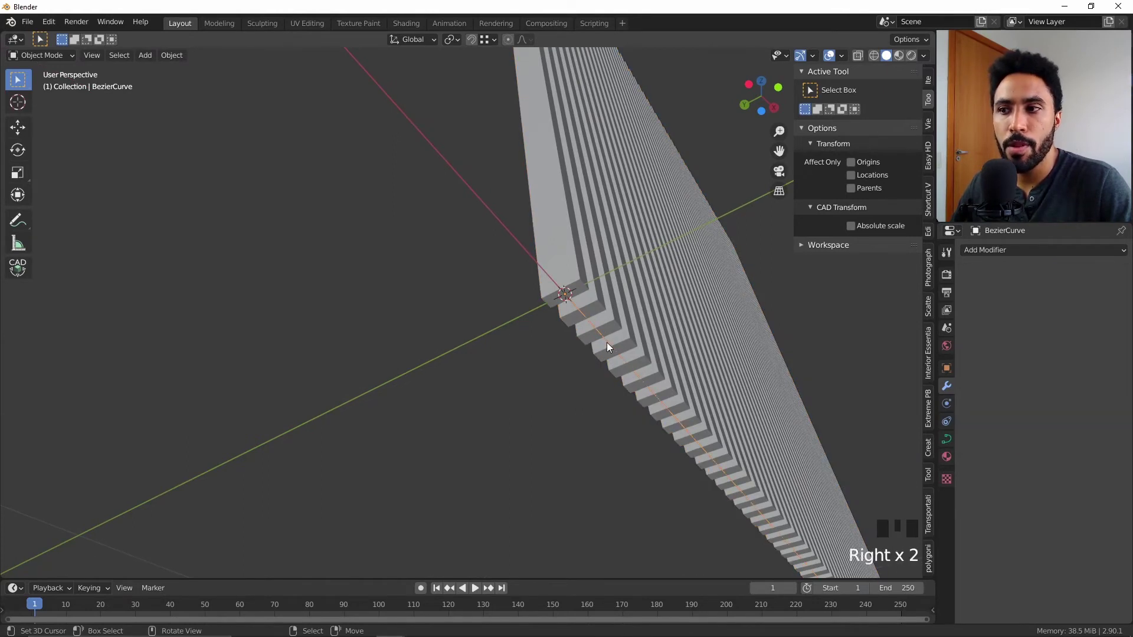
scroll(606, 343, down, 6)
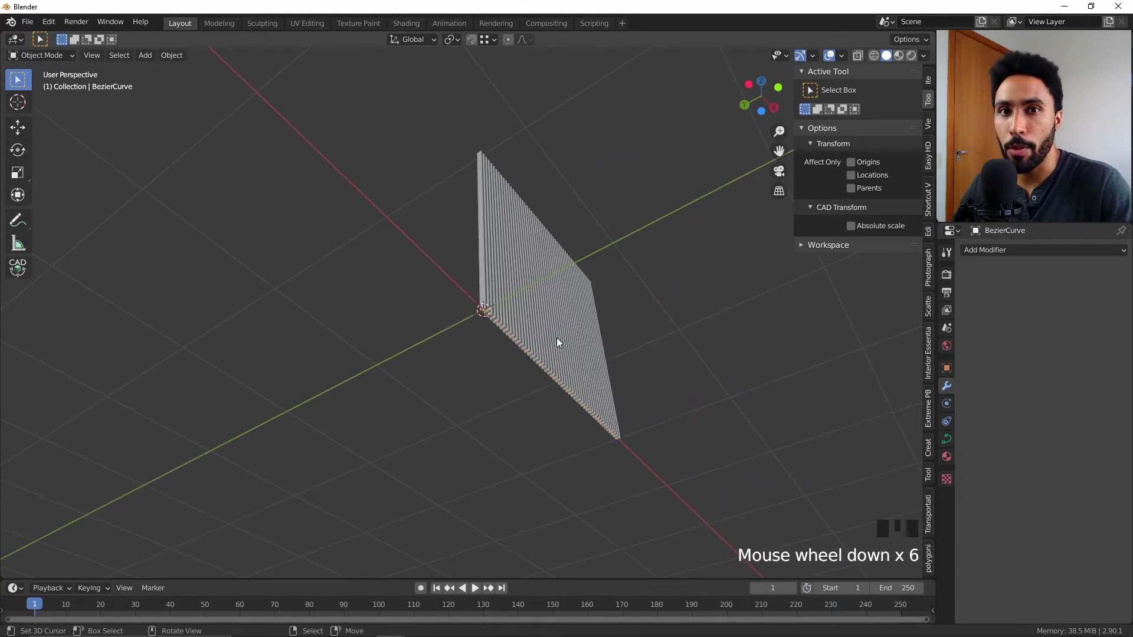
middle_drag(557, 337, 537, 413)
Step: Add a Curve modifier to the slats after the Array, with BezierCurve as its curve object
right_click(575, 195)
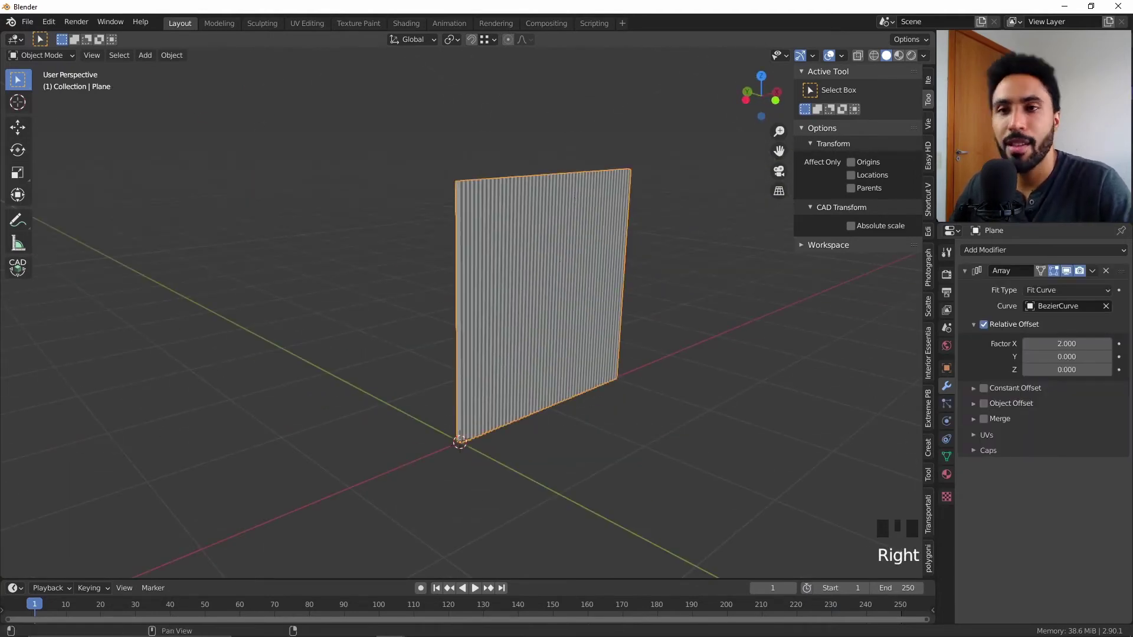
click(969, 271)
click(981, 248)
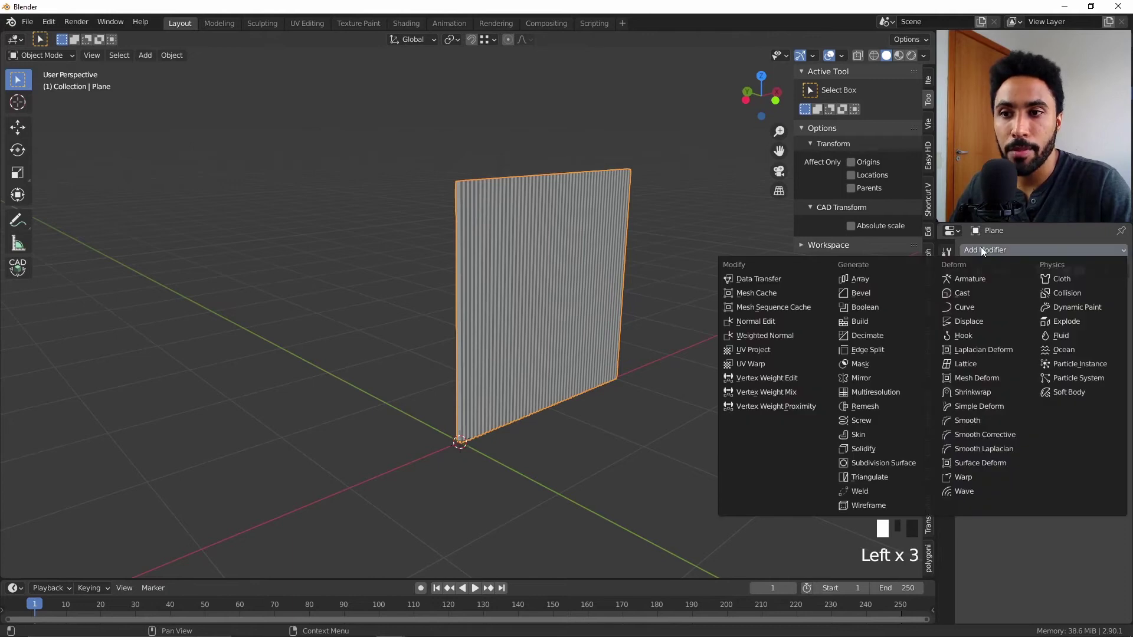
click(961, 307)
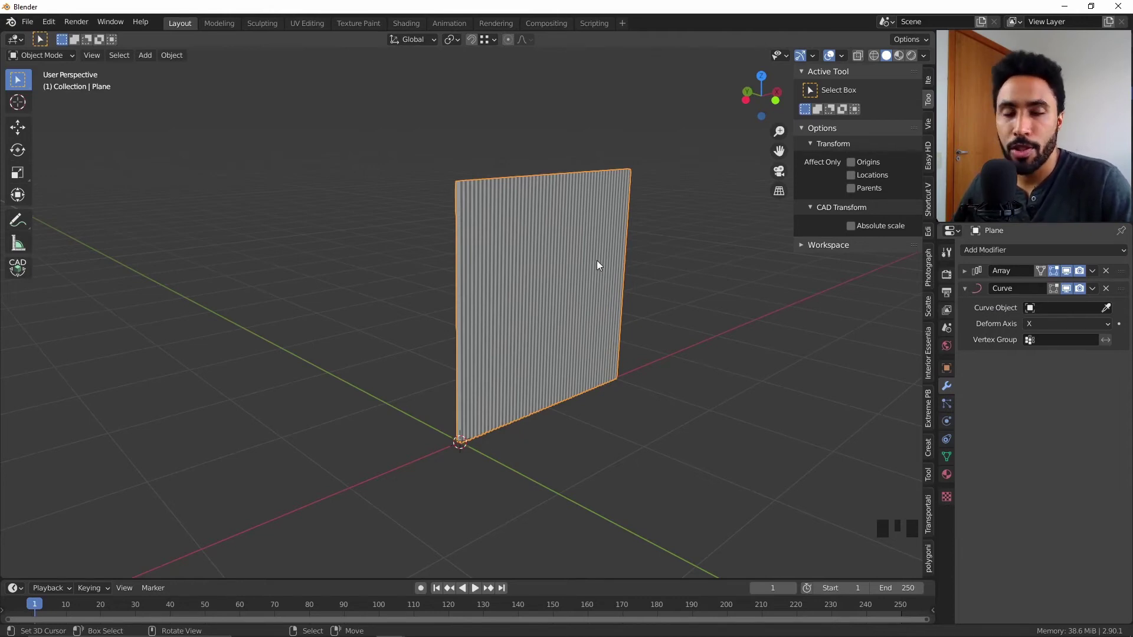
click(1056, 308)
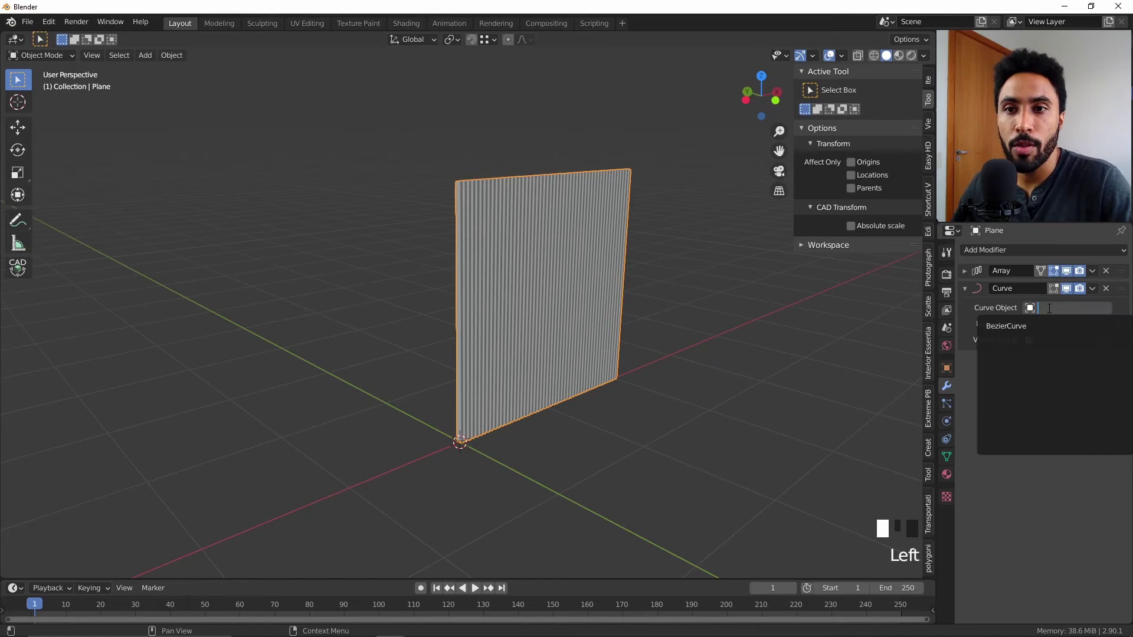
click(1003, 325)
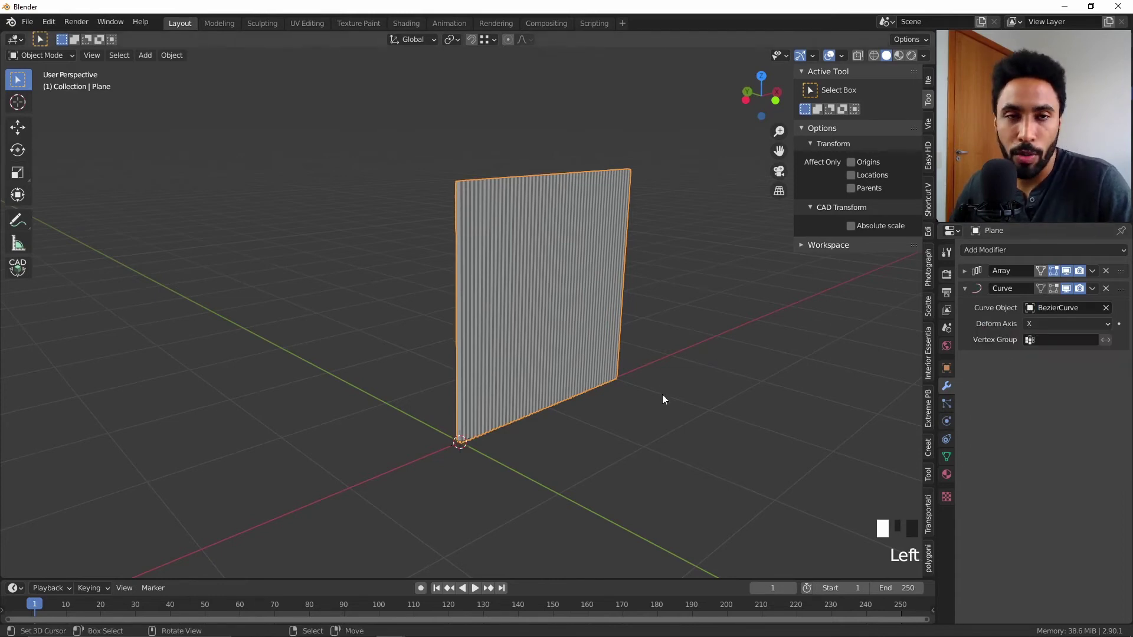
Step: Select the Bezier curve under the slats and enter Edit Mode on it
right_click(504, 420)
right_click(516, 465)
middle_drag(516, 465, 539, 344)
scroll(539, 343, up, 4)
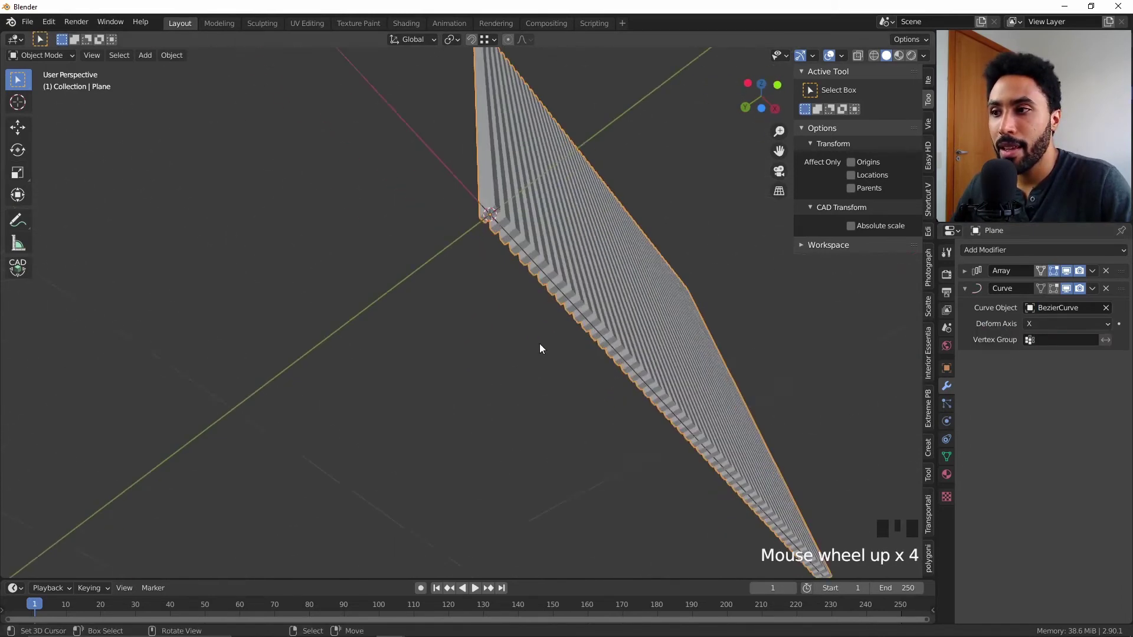
scroll(686, 170, up, 3)
right_click(691, 153)
scroll(596, 283, down, 11)
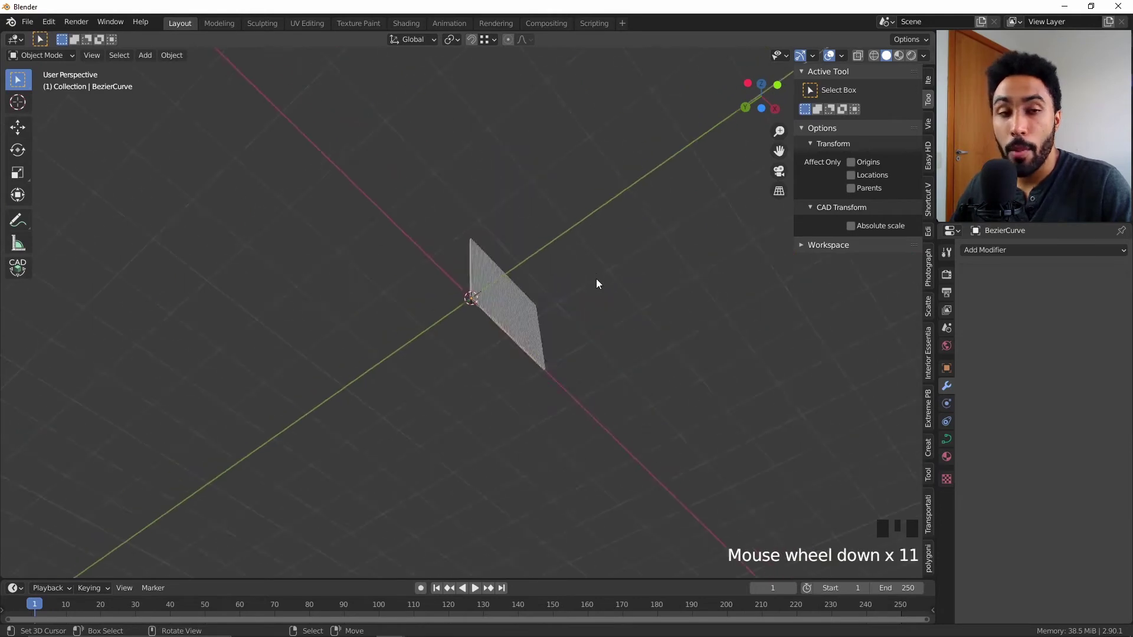
key(Tab)
middle_drag(571, 417, 506, 405)
scroll(511, 407, up, 3)
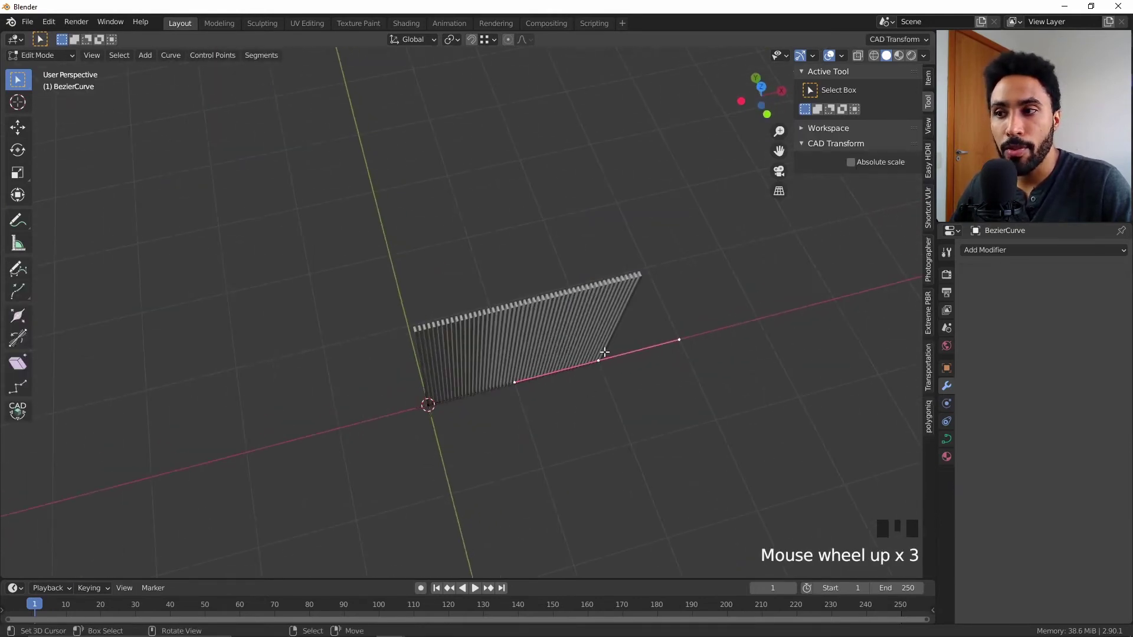
key(KP_7)
key(r)
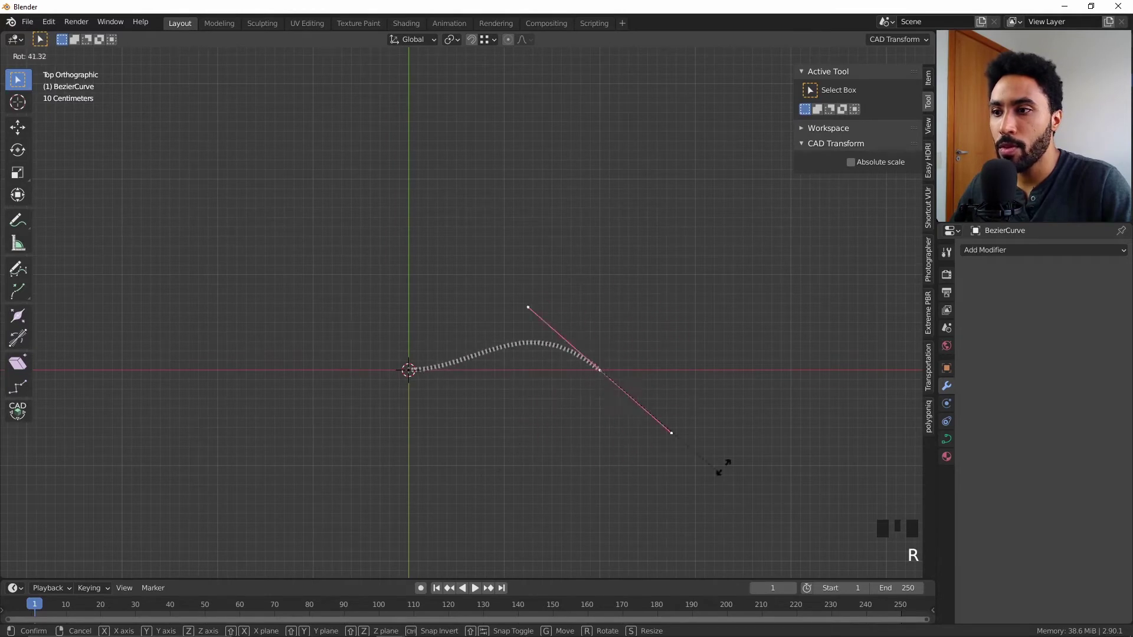
right_click(577, 264)
Step: Rotate the curve's start control point clockwise about the global Z axis to bow the first part of the slat panel
middle_drag(560, 354, 531, 377)
scroll(531, 378, up, 2)
scroll(531, 377, down, 1)
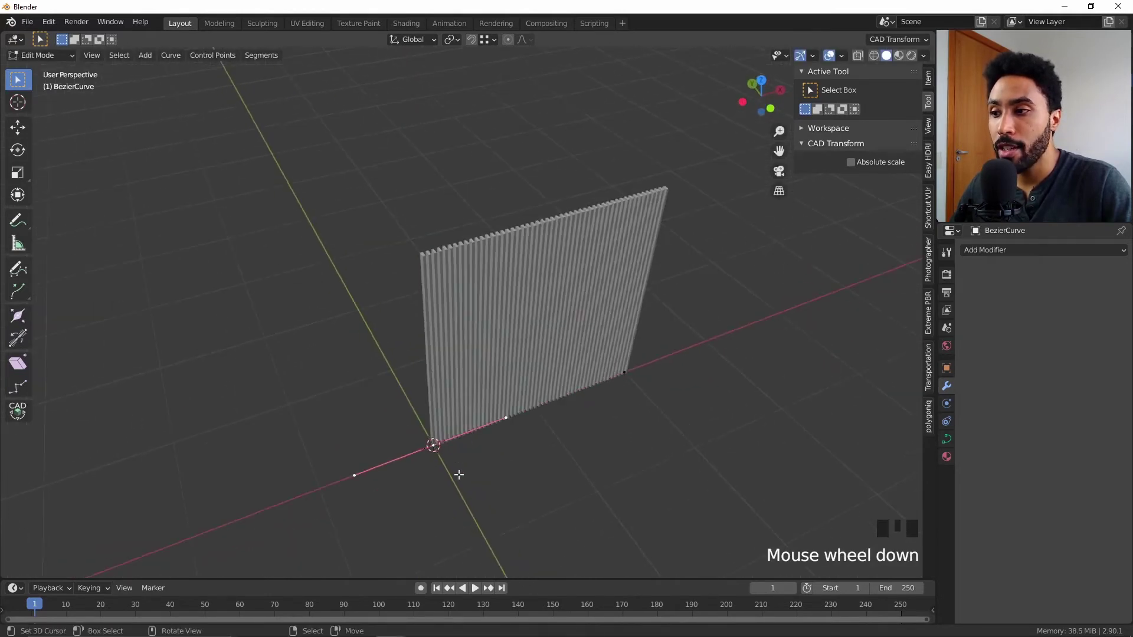
scroll(531, 378, down, 2)
key(r)
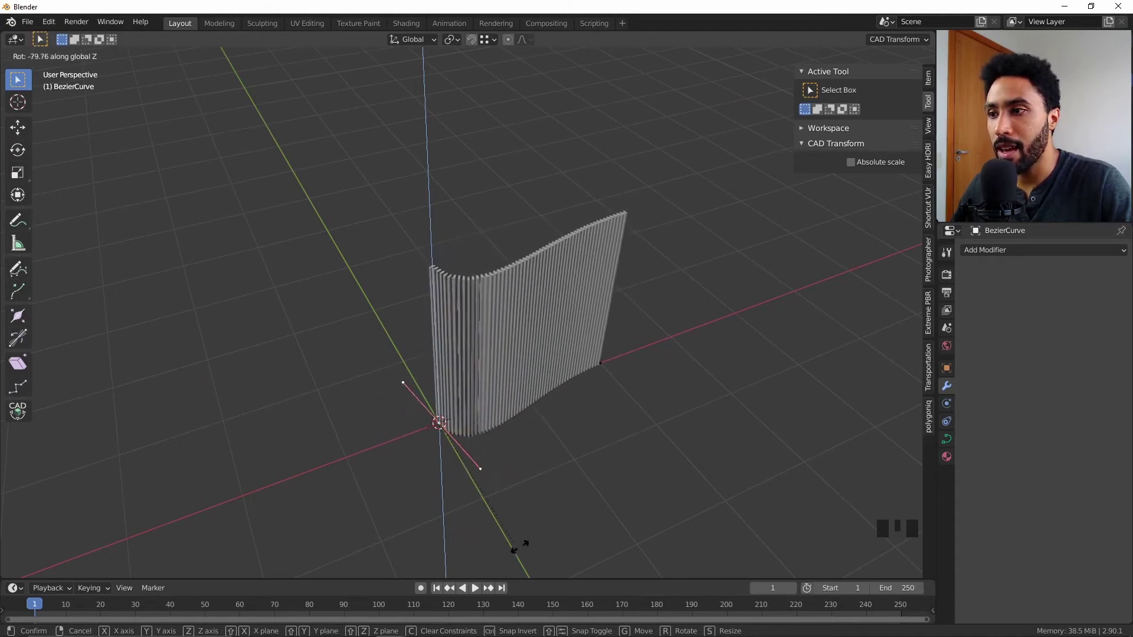
click(572, 538)
Step: Rotate the curve's end control point clockwise about global Z to form an S-shaped panel, and fine-tune the start point's Z rotation
right_click(602, 362)
key(r)
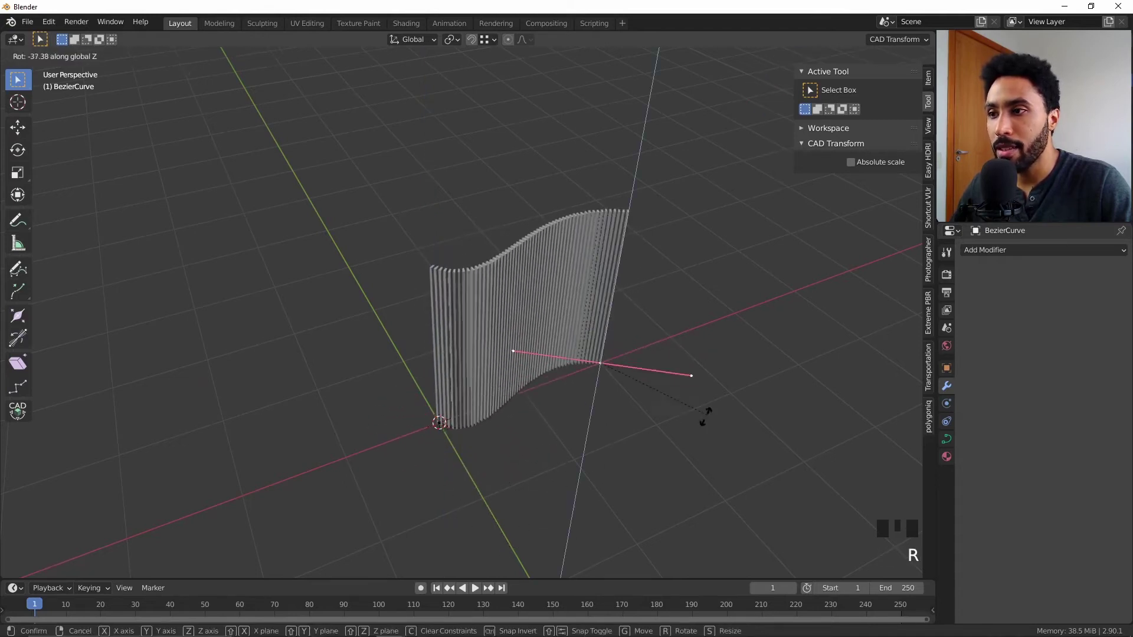
click(662, 457)
right_click(437, 429)
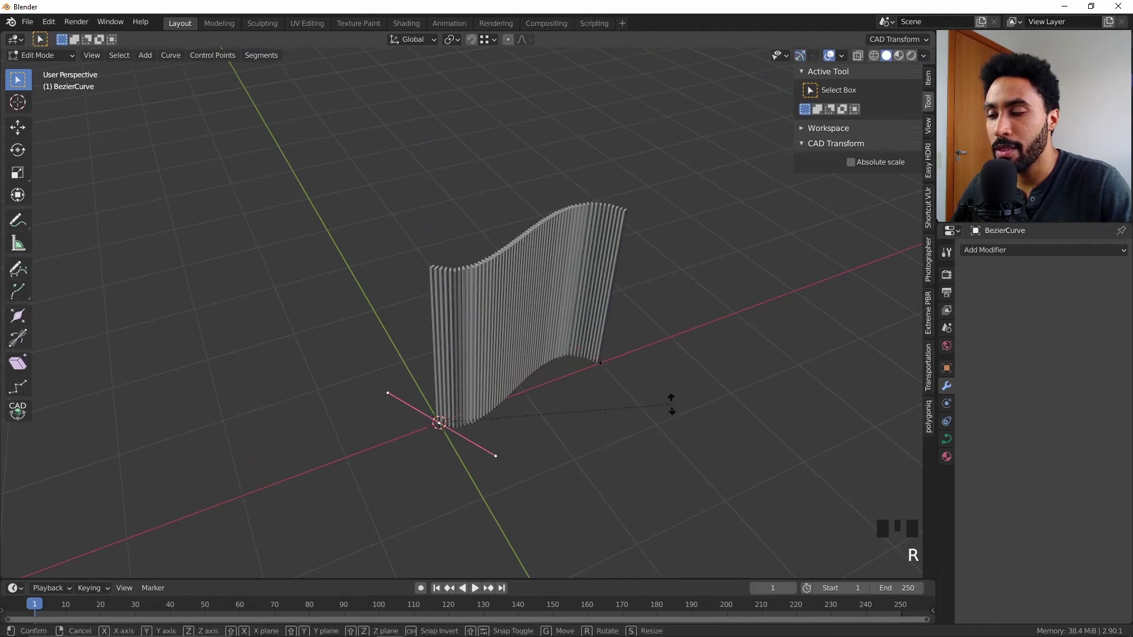
key(r)
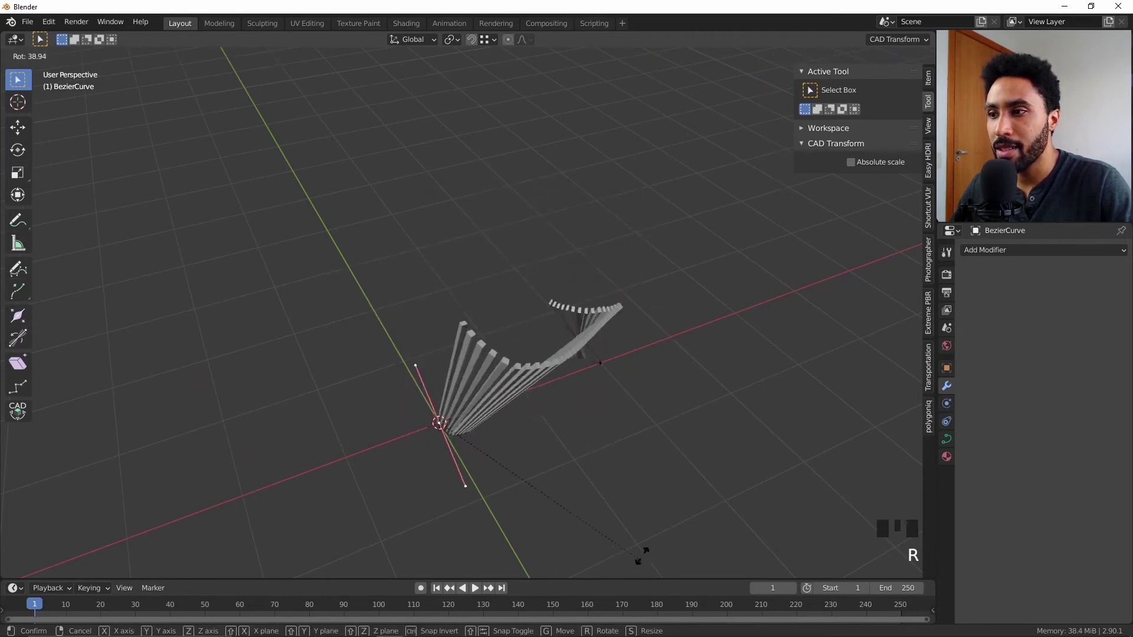
key(z)
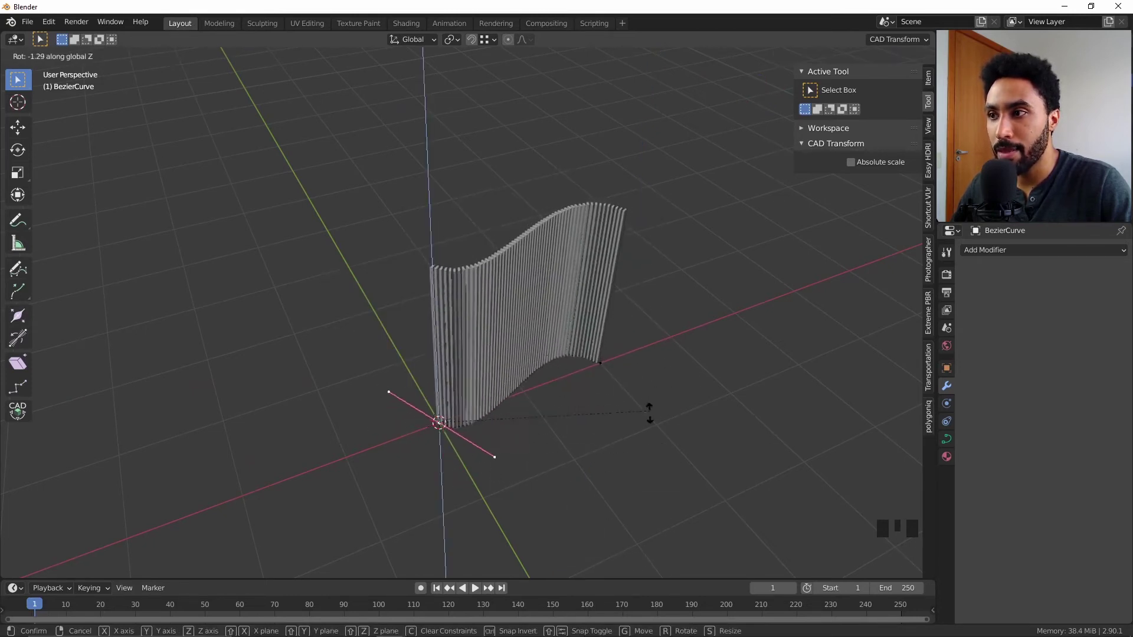
click(663, 458)
Step: Leave Edit Mode and examine the tops and bases of the slats for faceting and uneven spacing along the curve
scroll(573, 400, up, 2)
middle_drag(573, 400, 528, 438)
scroll(552, 450, up, 2)
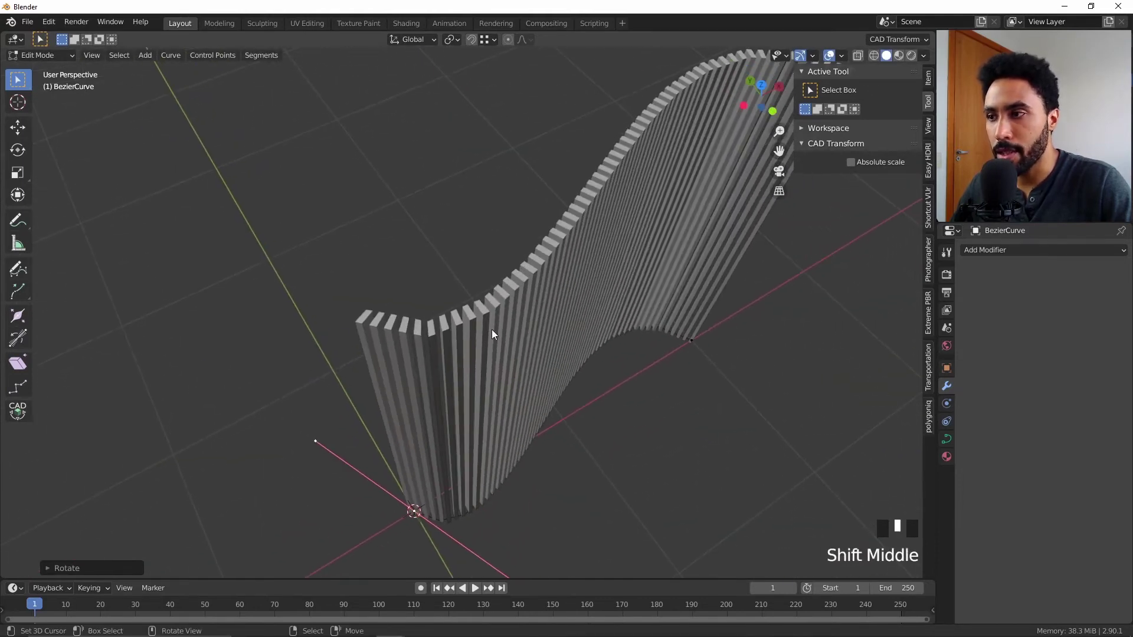
key(Tab)
scroll(473, 376, up, 4)
scroll(445, 349, down, 3)
scroll(447, 361, up, 2)
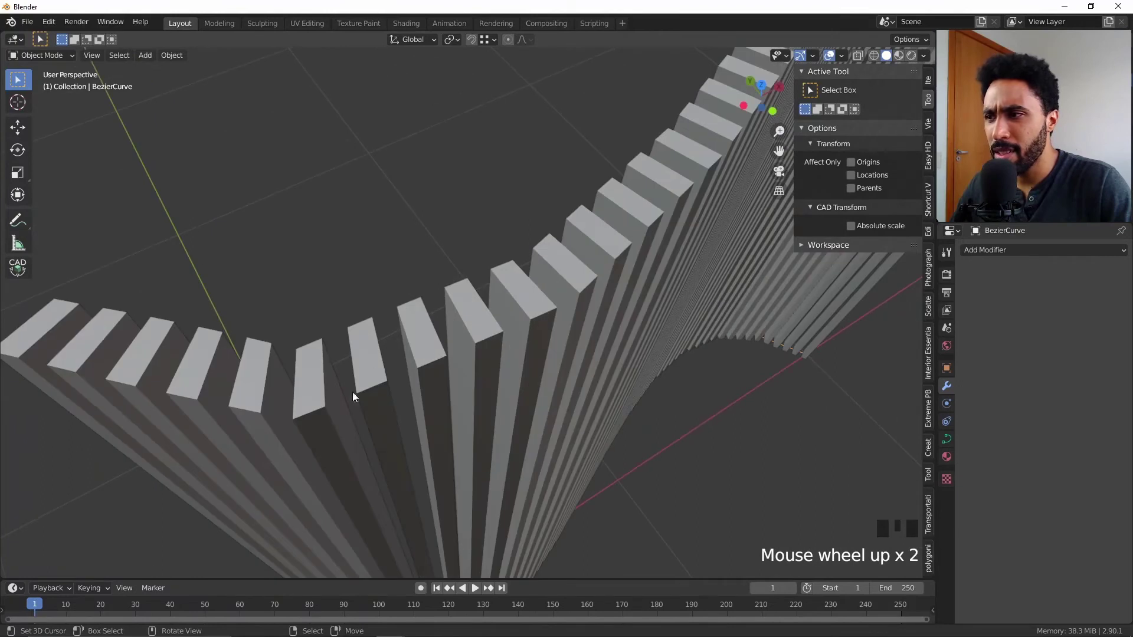
scroll(513, 360, down, 4)
middle_drag(496, 372, 537, 454)
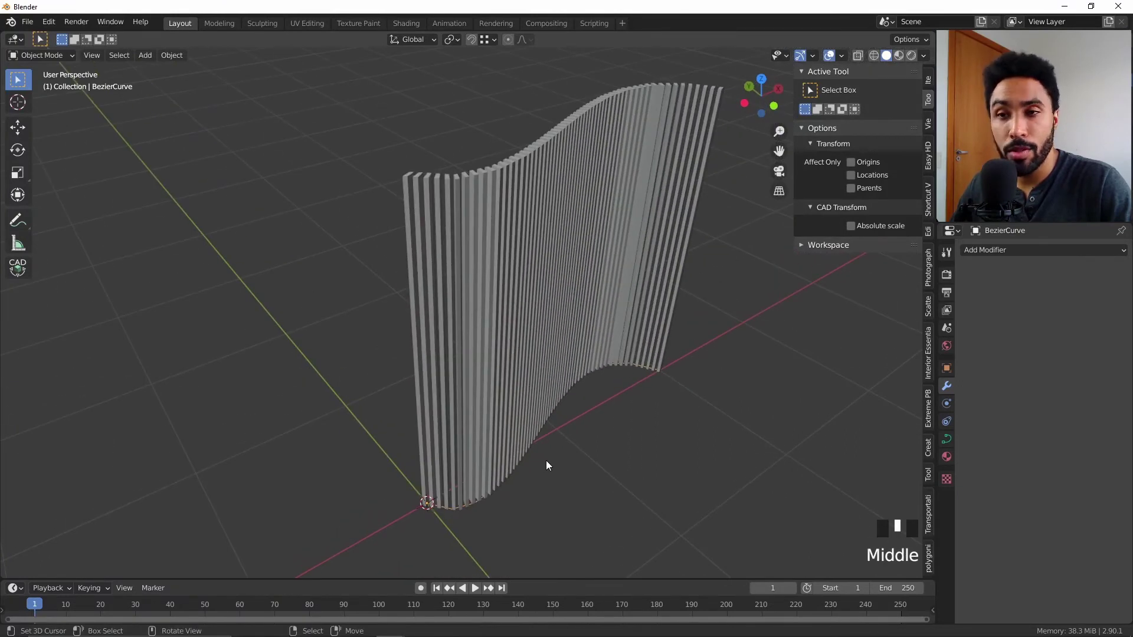
scroll(598, 299, up, 3)
shift+middle_drag(597, 300, 562, 297)
scroll(455, 101, up, 2)
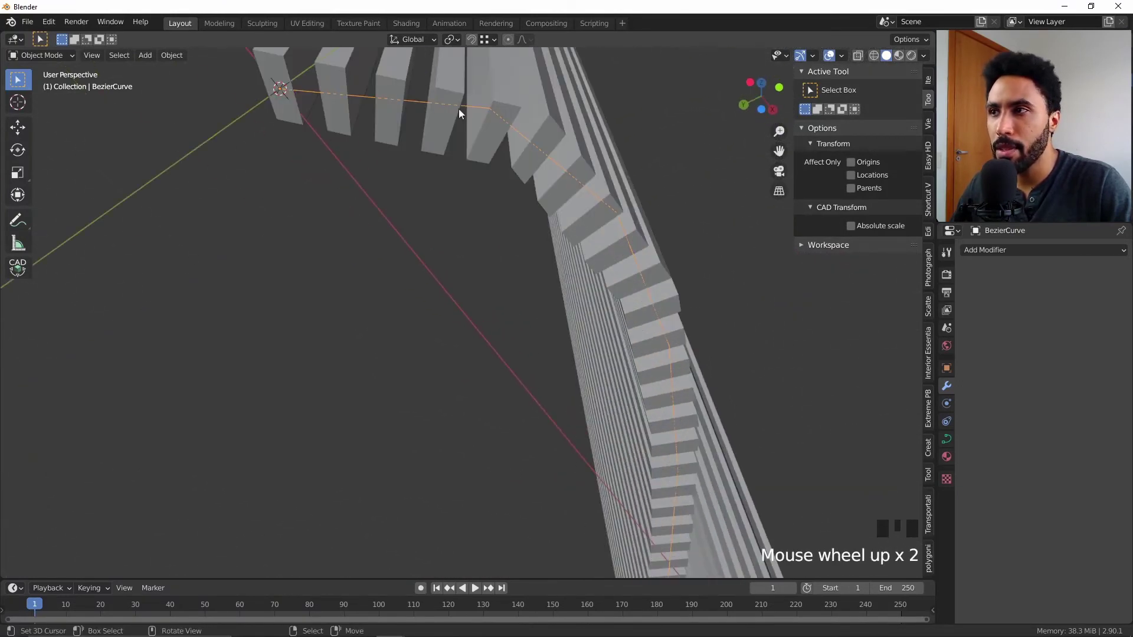
Step: Set the Bezier curve's preview resolution to 64 in its shape settings
click(947, 439)
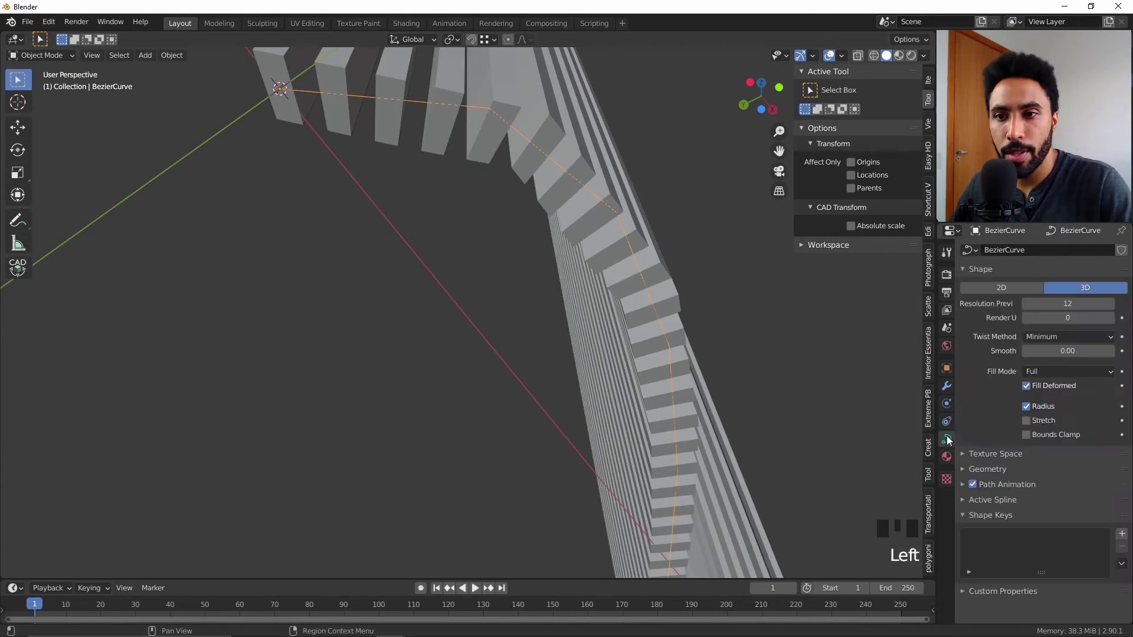
click(1110, 304)
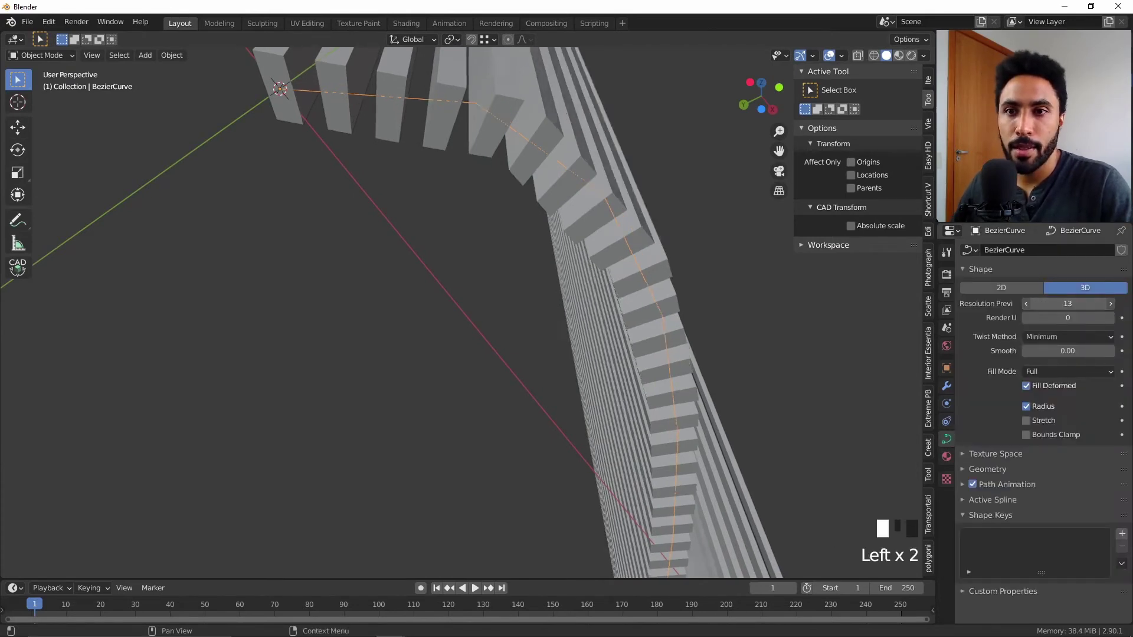
click(1066, 303)
text(59)
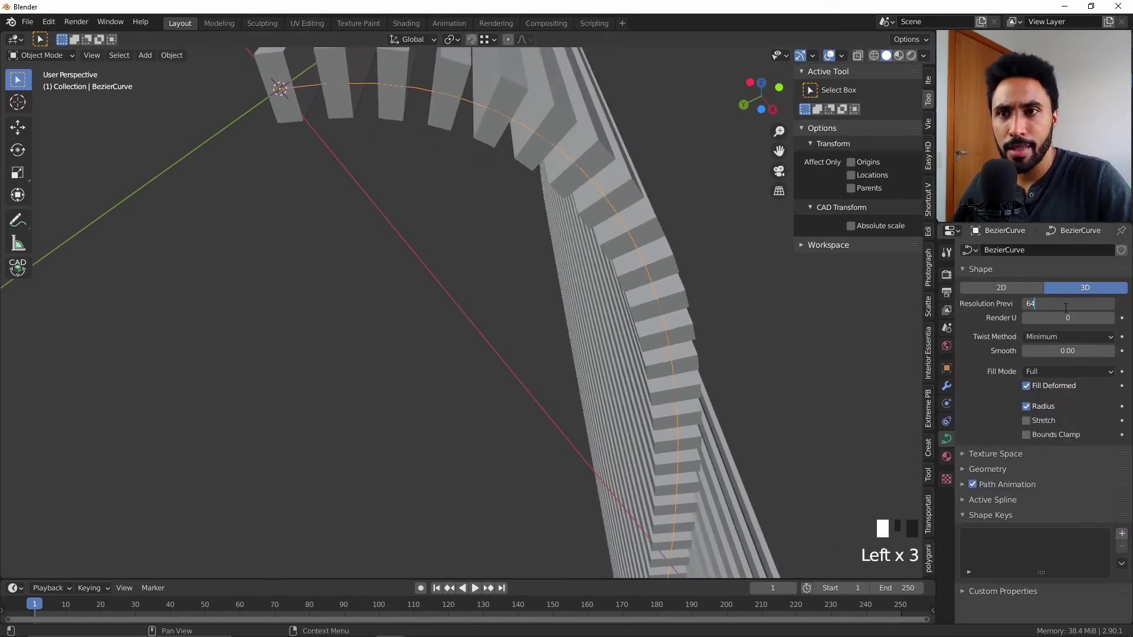
key(Return)
Step: In Edit Mode, rotate the curve's end control point about Z until its handles run parallel to the Y axis in top view
scroll(486, 267, down, 6)
middle_drag(486, 266, 594, 387)
key(Tab)
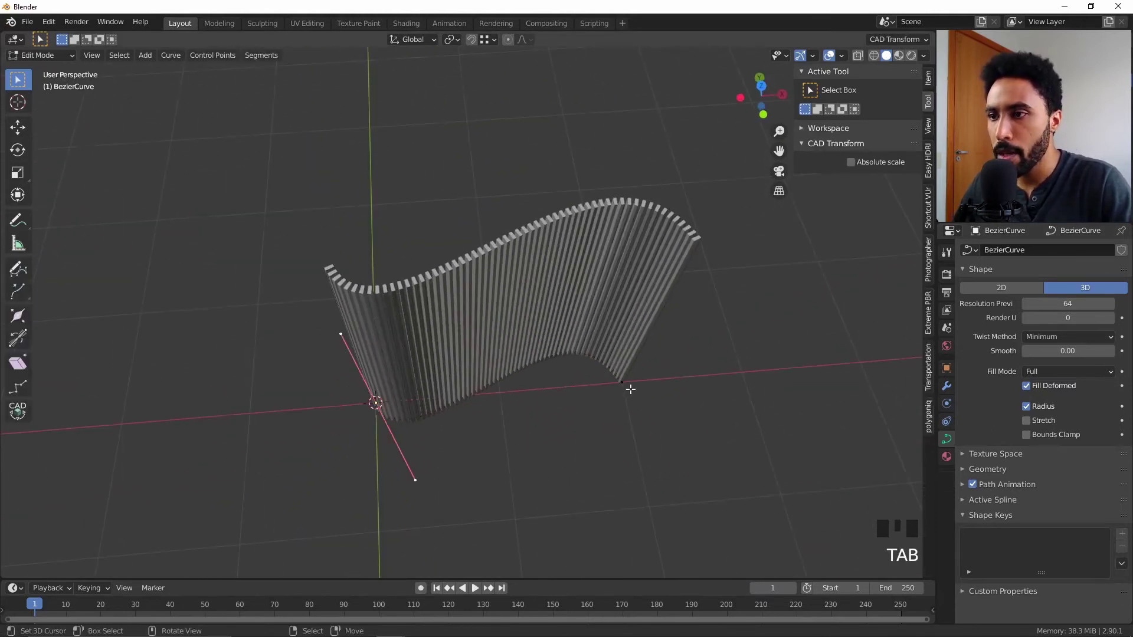
click(631, 389)
key(r)
click(768, 432)
key(KP_7)
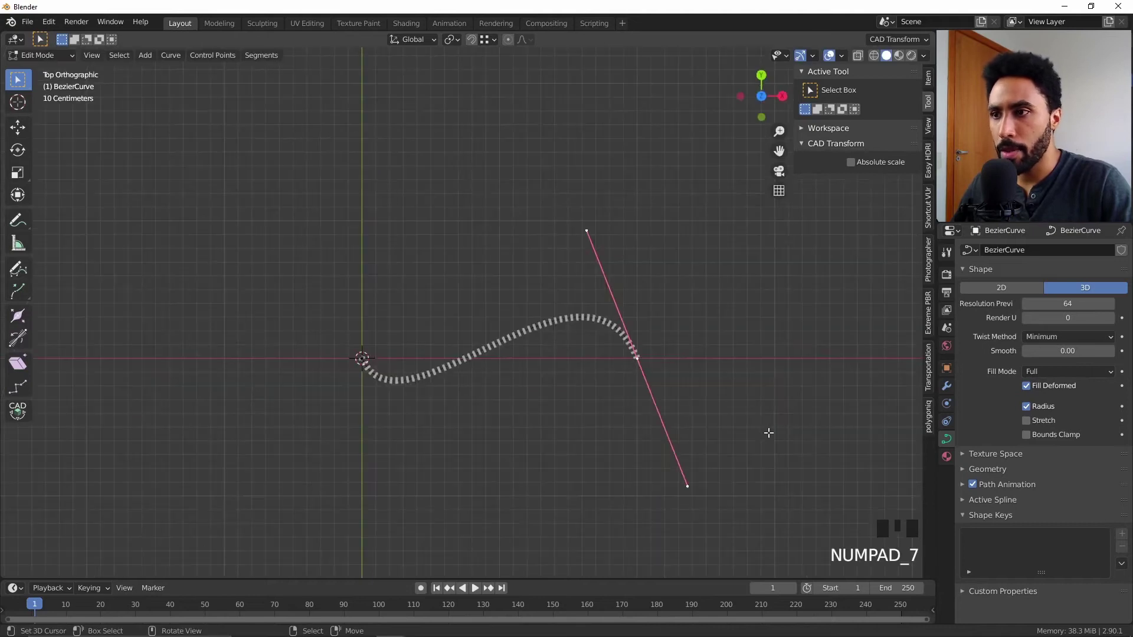
key(r)
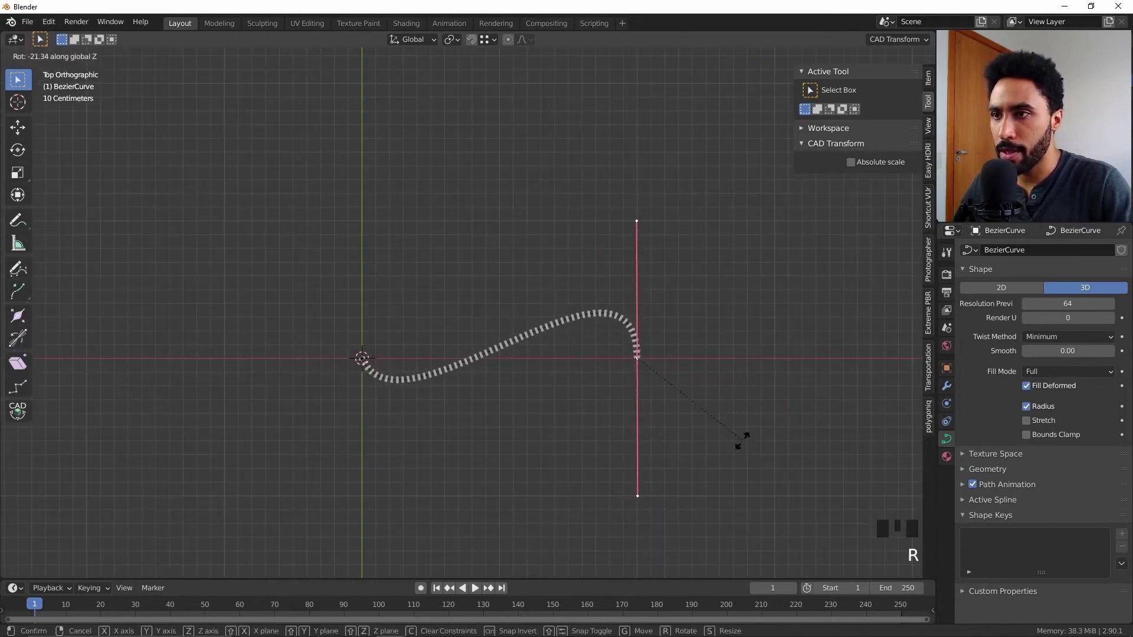
click(741, 444)
Step: Rotate the curve's start control point until its handles align with the Y axis, and scale them up to deepen the first bend
click(361, 356)
key(r)
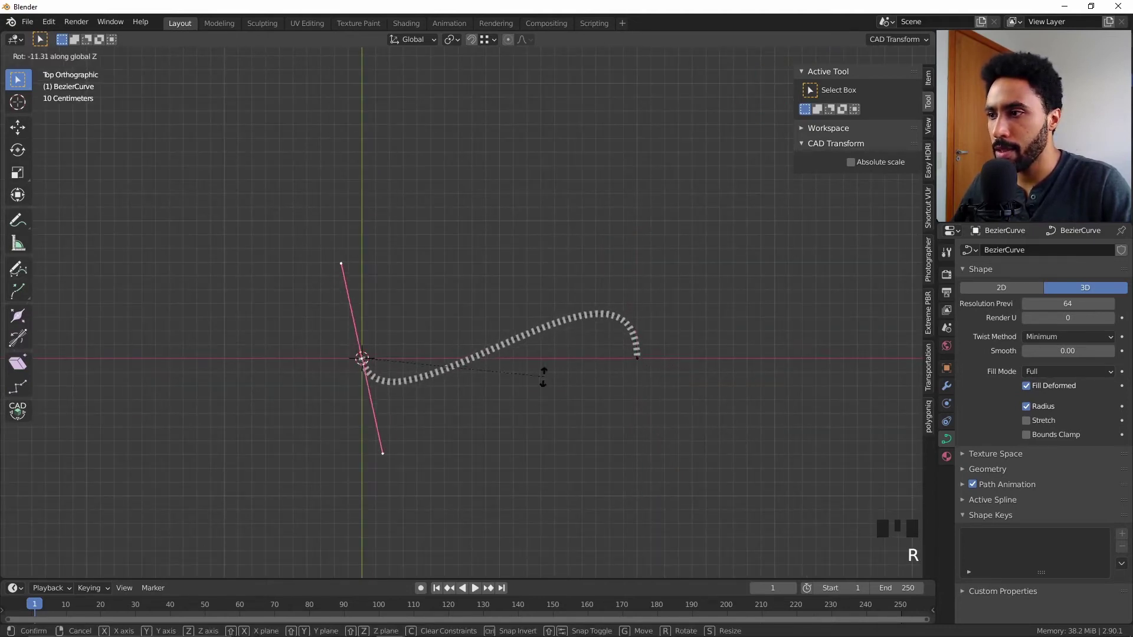
click(518, 440)
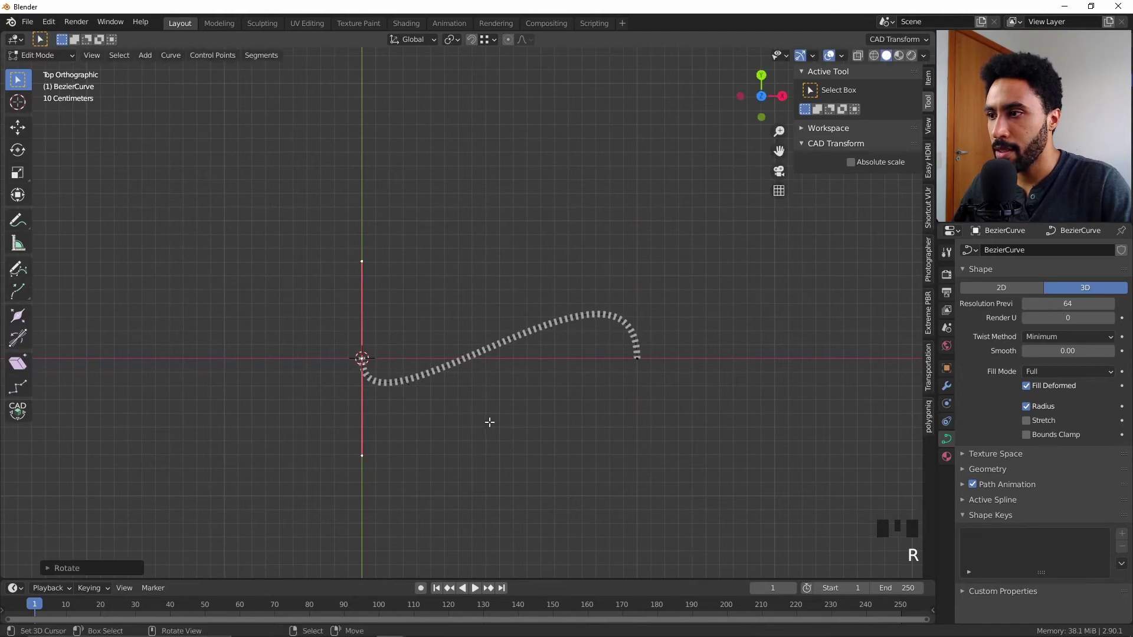
key(s)
click(648, 385)
Step: Scale the end control point's handles and rotate them counterclockwise about Z in top view to soften the last bend
right_click(648, 384)
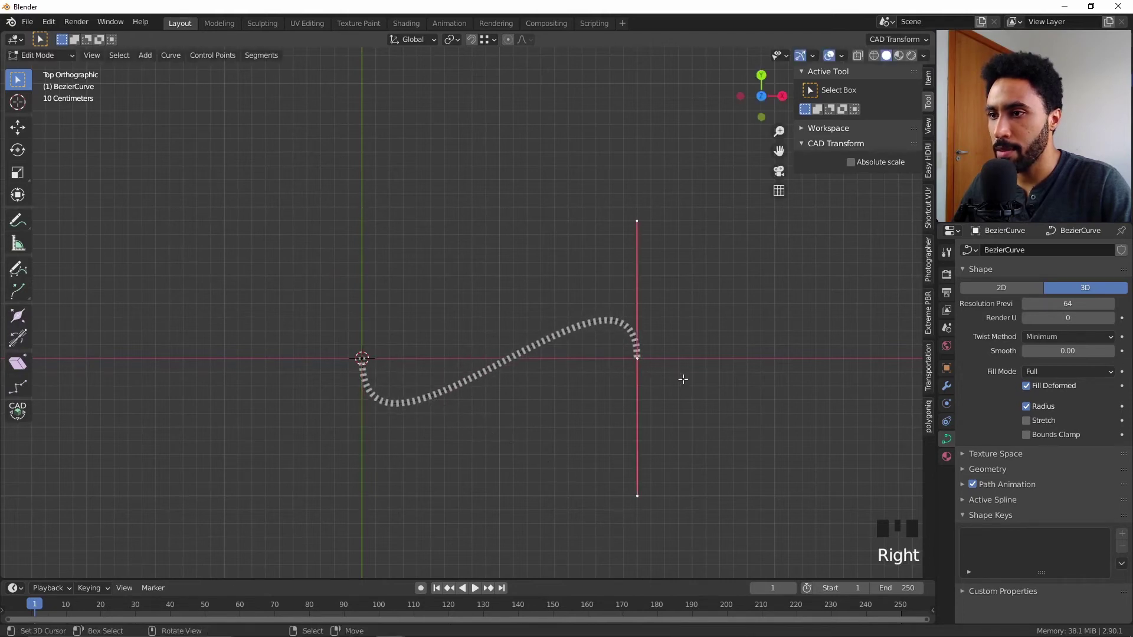
key(s)
click(693, 387)
scroll(519, 442, down, 1)
middle_drag(518, 441, 603, 407)
key(Tab)
key(Tab)
key(KP_7)
key(r)
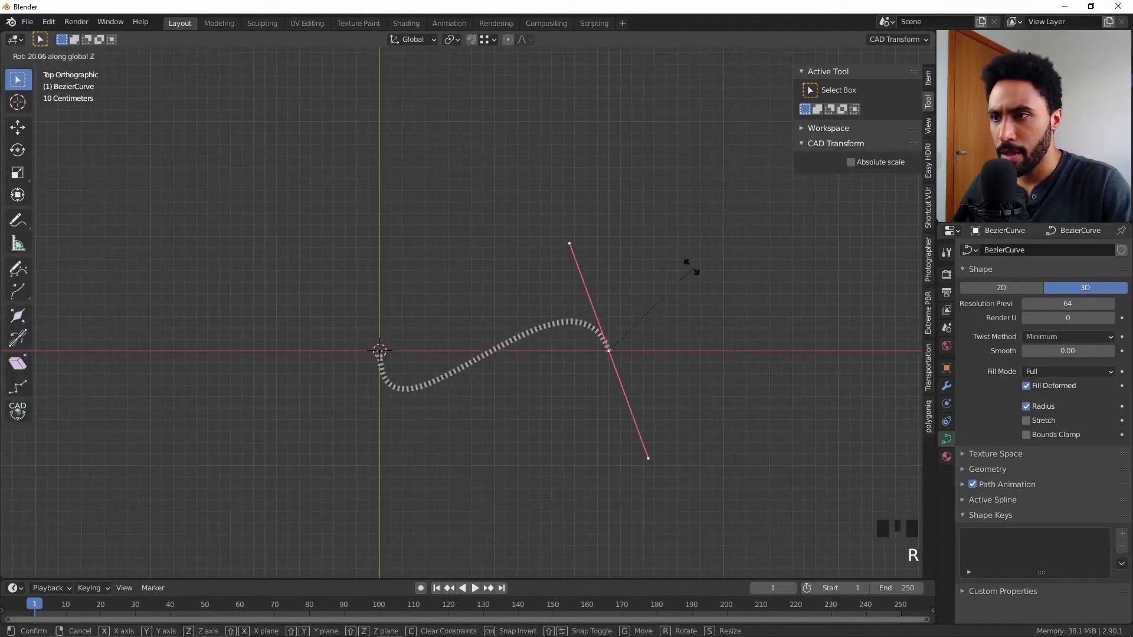
click(653, 254)
Step: Rotate the start control point counterclockwise in top view to soften the first bend, and return to Object Mode
right_click(366, 336)
key(r)
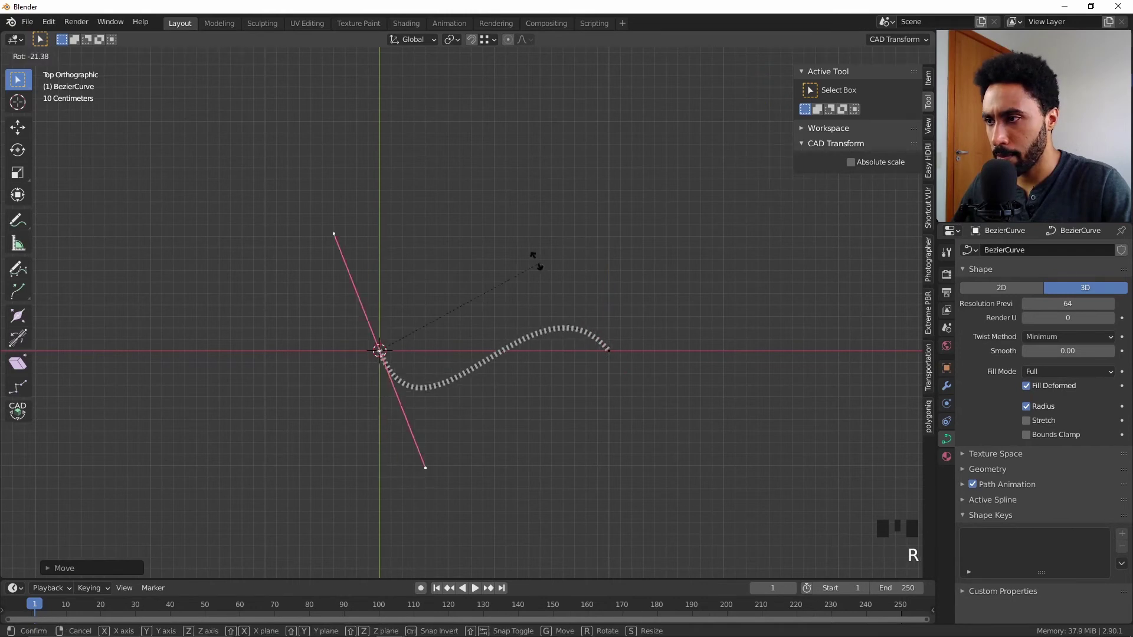
click(481, 258)
key(Tab)
Step: Select the curved slat panel and duplicate it in place
middle_drag(481, 258, 494, 236)
scroll(496, 270, down, 2)
scroll(495, 287, up, 2)
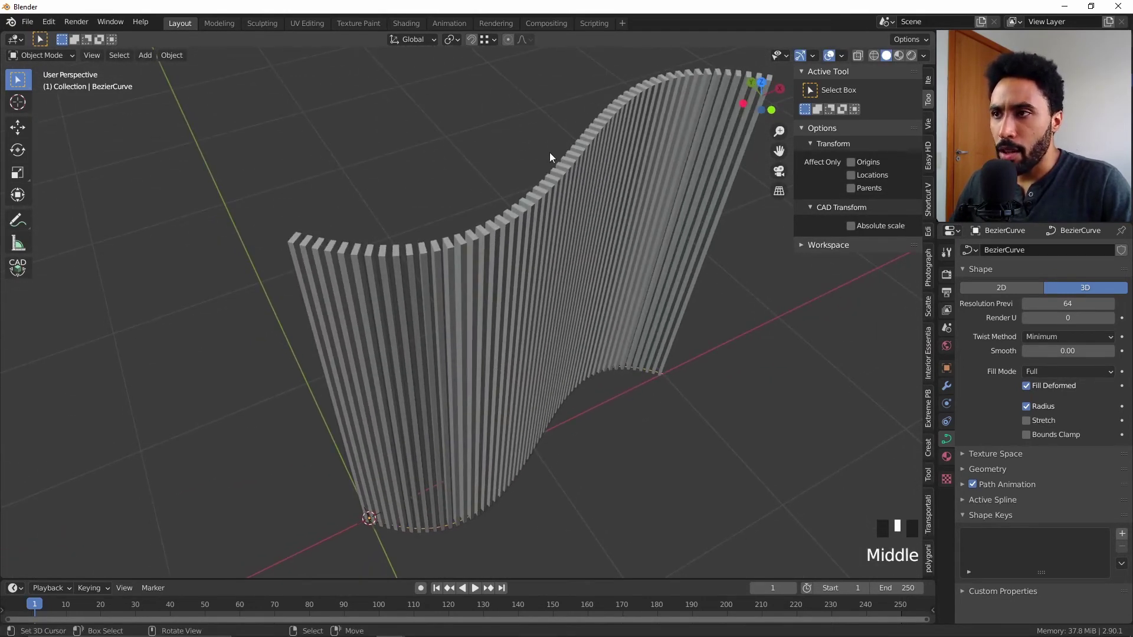
middle_drag(550, 155, 570, 216)
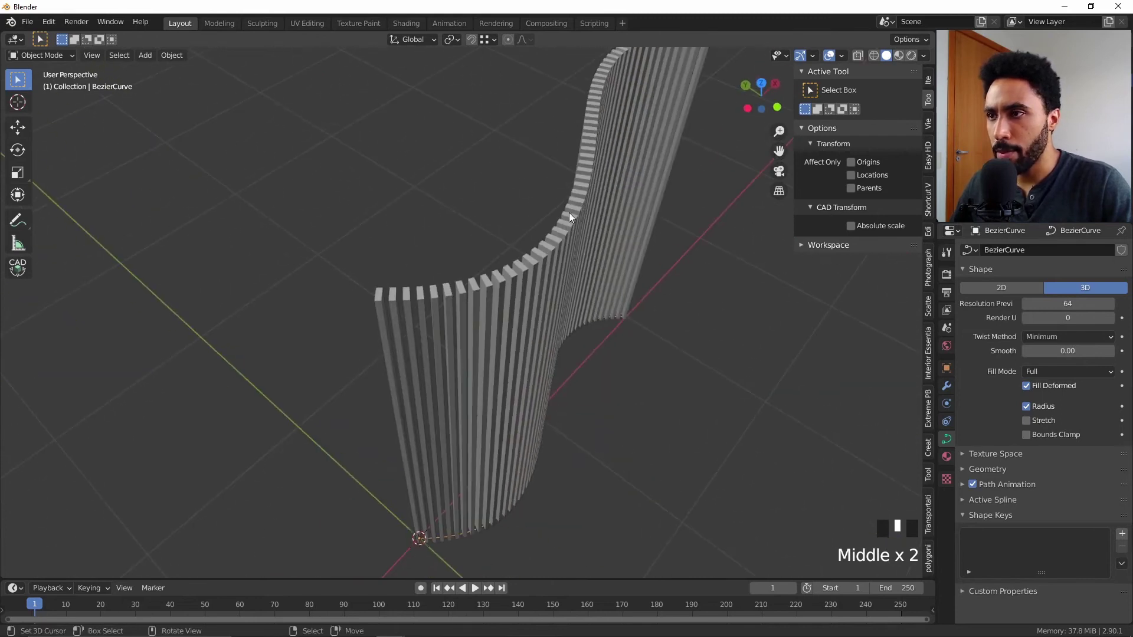
right_click(569, 215)
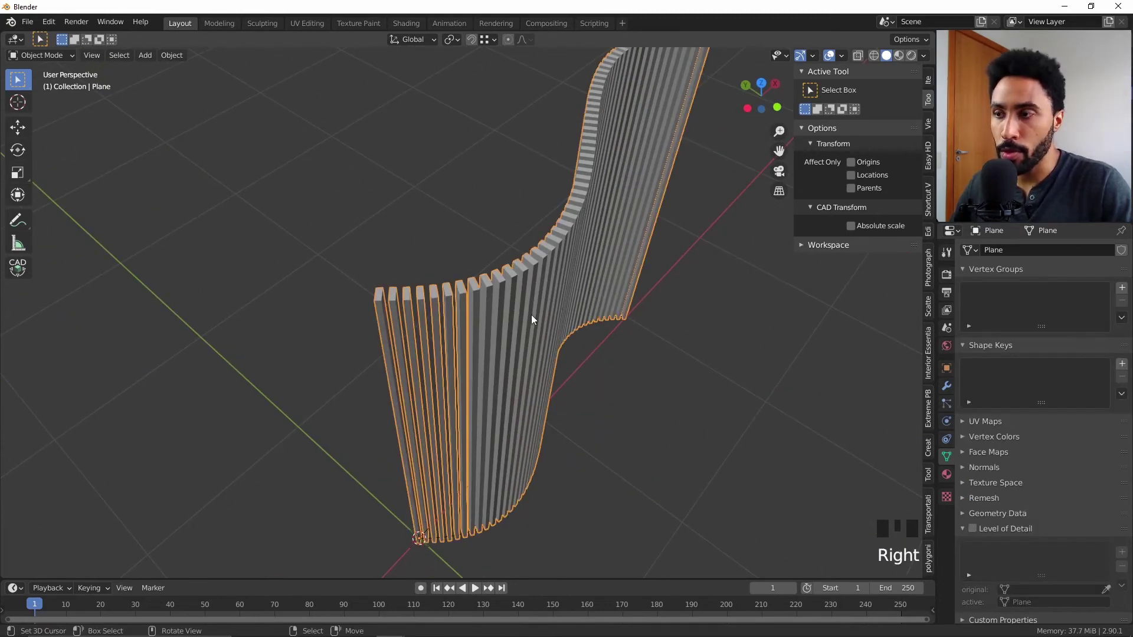
scroll(531, 319, down, 3)
key(shift+d)
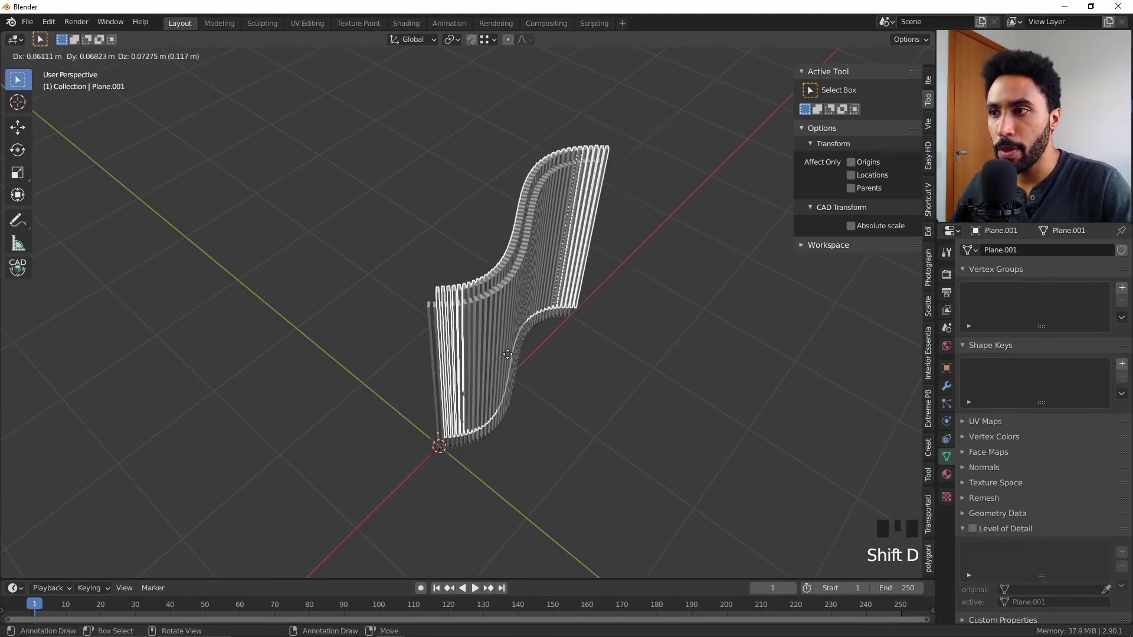
click(608, 357)
Step: In top view, move the duplicated slats about 0.05 m along the Y axis so they sit behind the originals
middle_drag(607, 358, 473, 325)
key(KP_7)
scroll(544, 380, up, 3)
scroll(469, 326, up, 6)
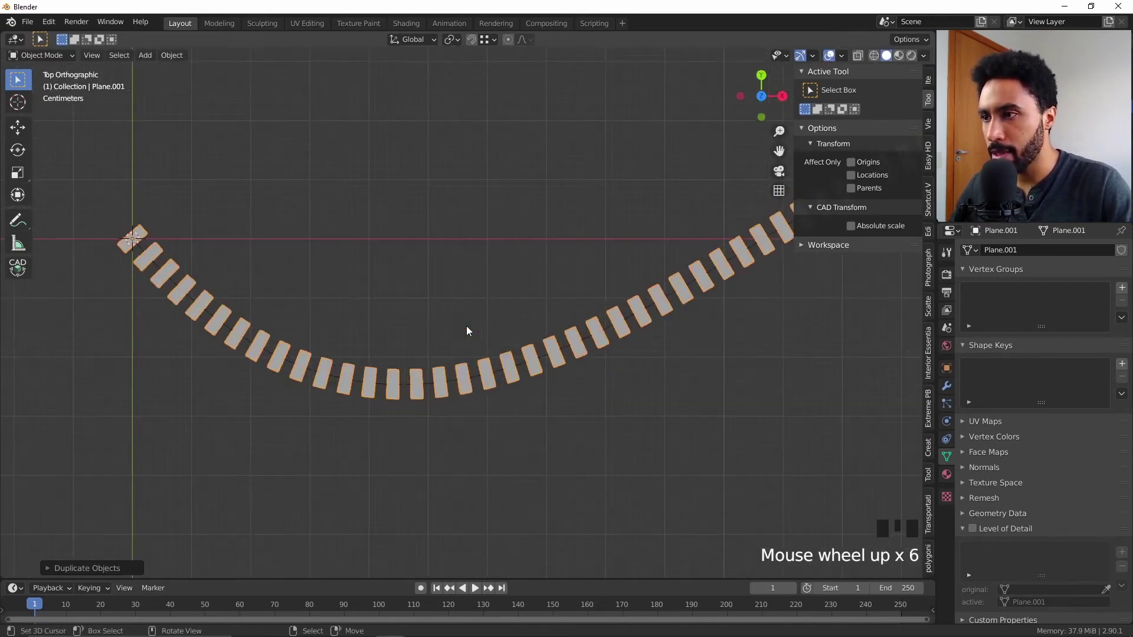
scroll(466, 326, down, 2)
key(g)
key(y)
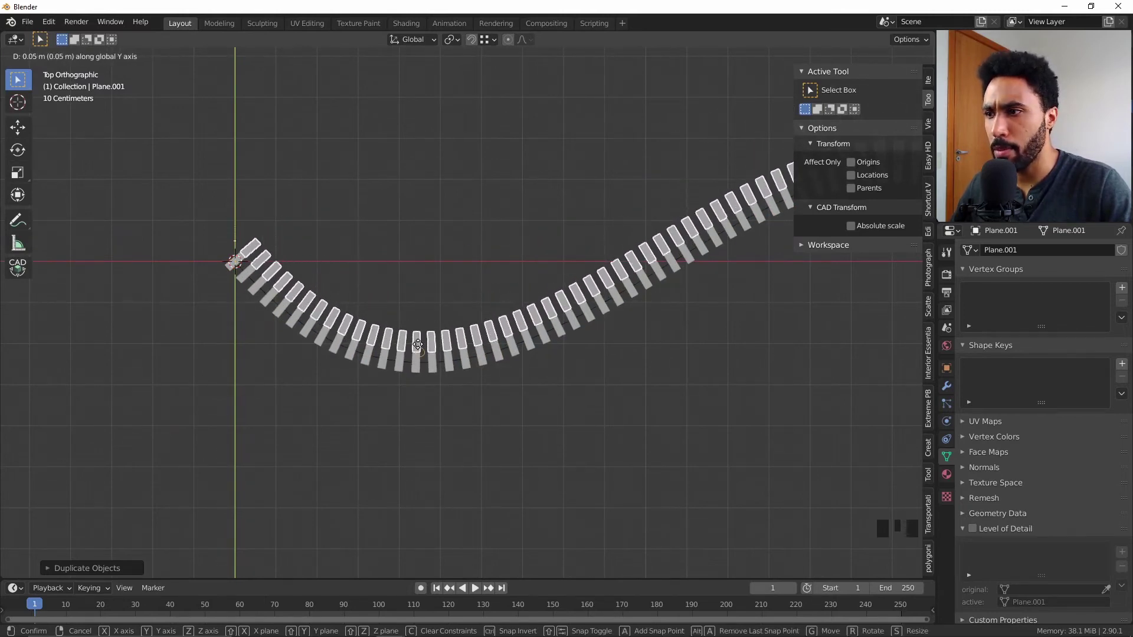
click(402, 344)
scroll(423, 387, up, 3)
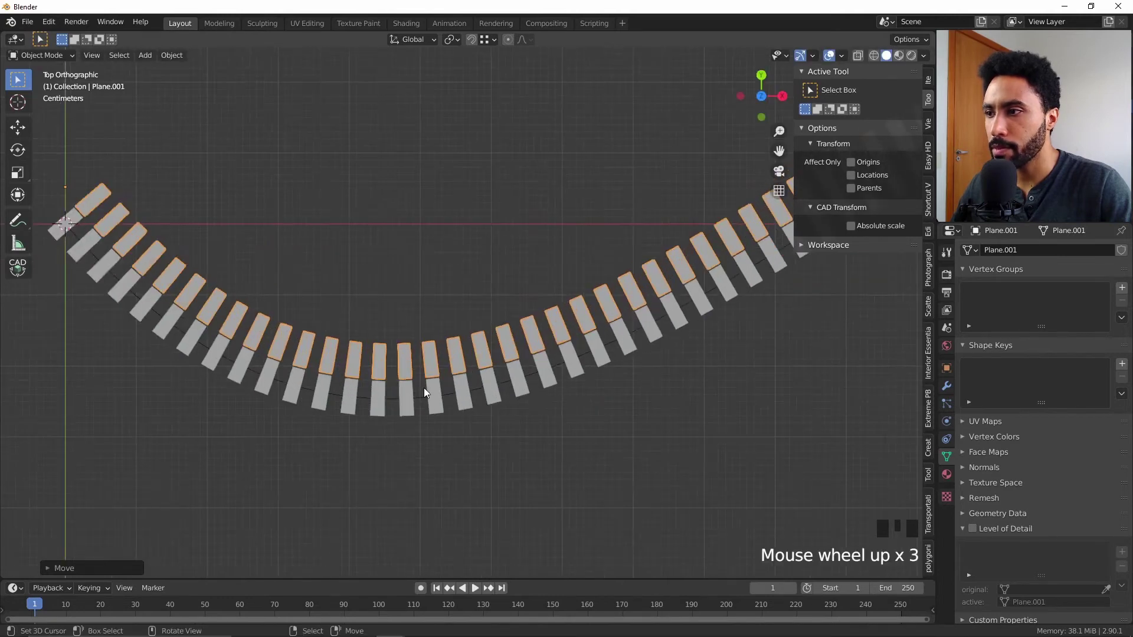
Step: Nudge the duplicated slats slightly in the negative Y direction to close the gaps to the original row, and check the doubled panel in perspective
shift+middle_drag(424, 388, 465, 390)
scroll(487, 345, up, 3)
key(g)
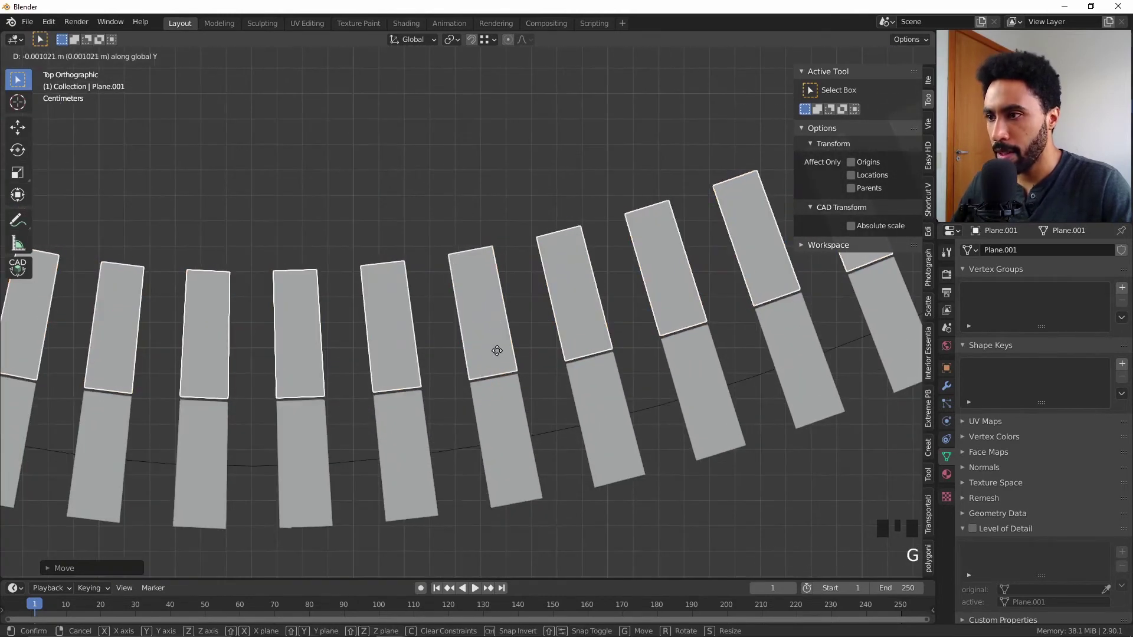
click(501, 372)
scroll(499, 387, down, 1)
scroll(500, 387, down, 9)
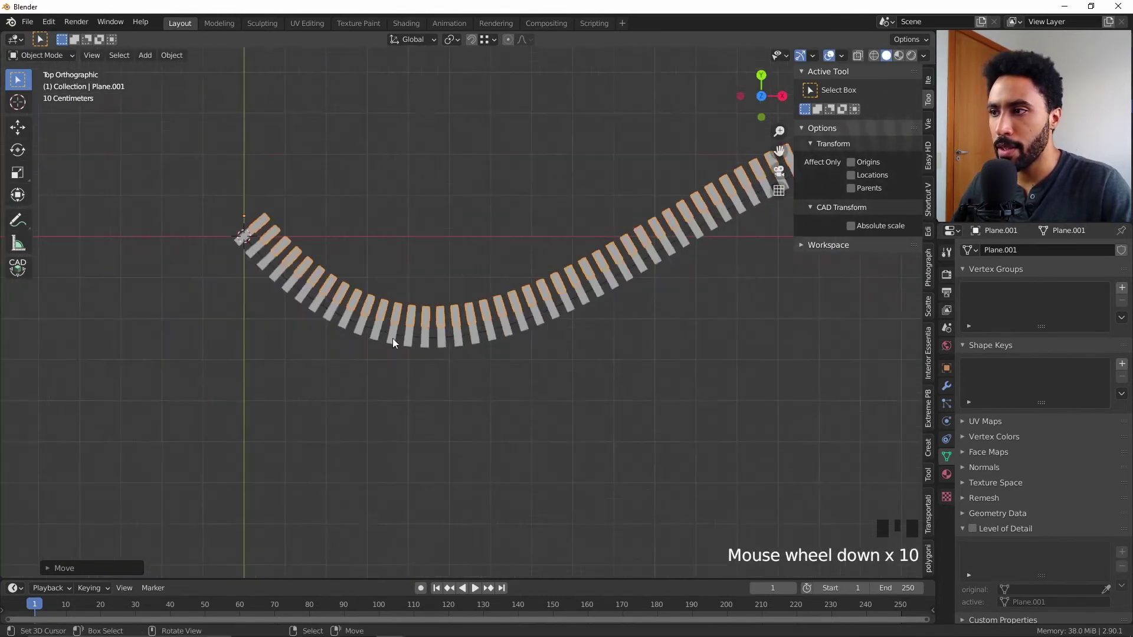
middle_drag(392, 339, 562, 265)
scroll(562, 266, down, 3)
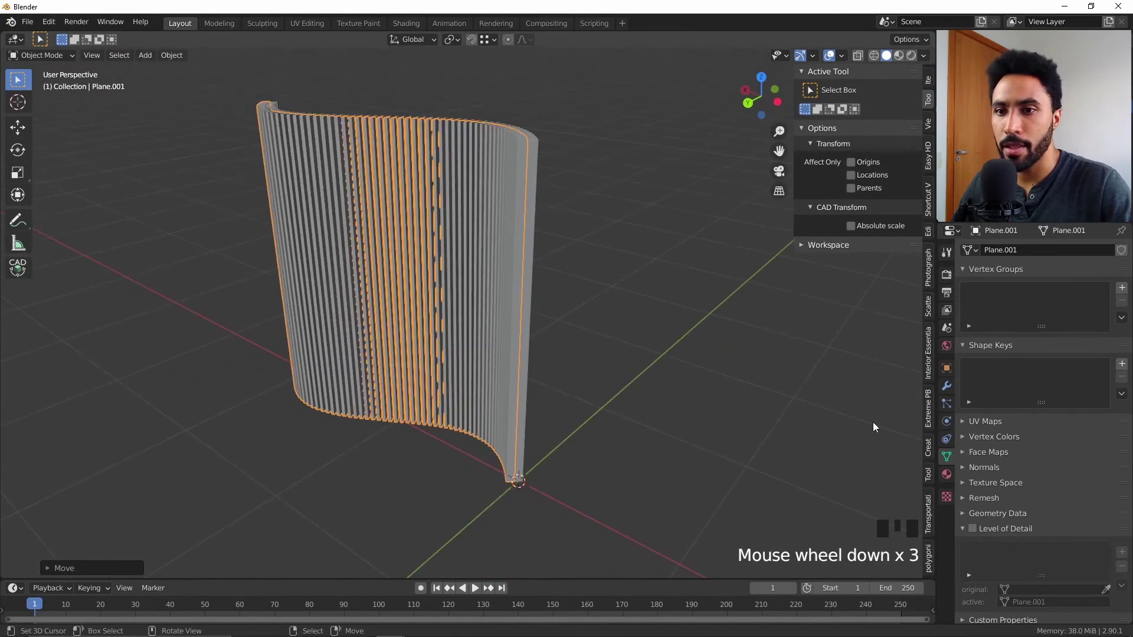
Step: Set the relative offset X factor of the duplicated slats' Array modifier to 1 so they form a continuous wall
click(946, 386)
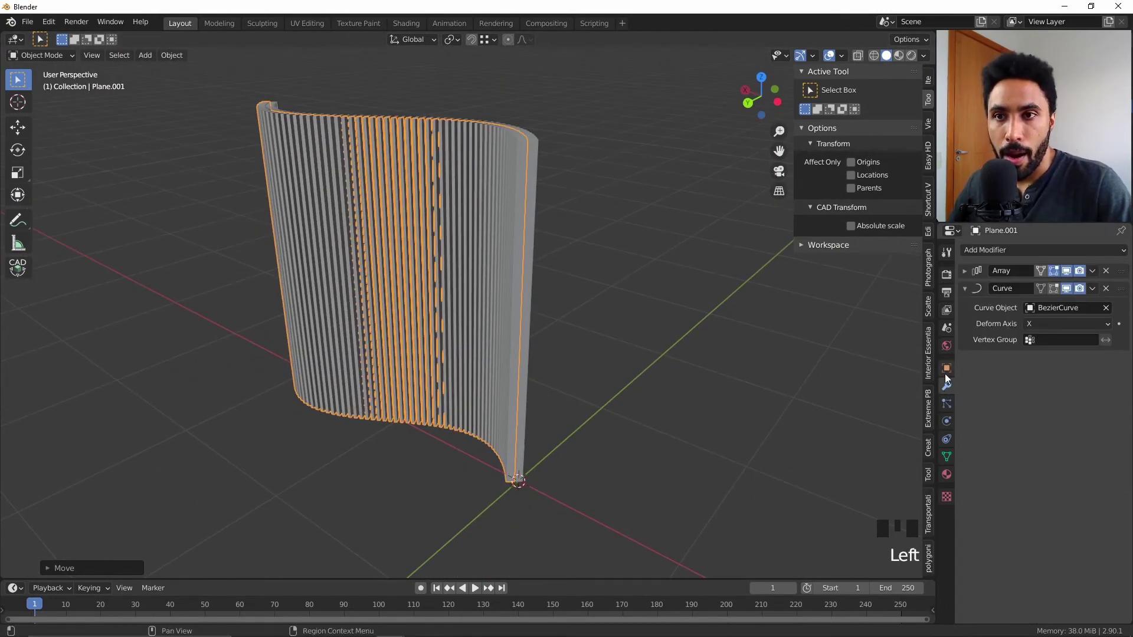
click(964, 273)
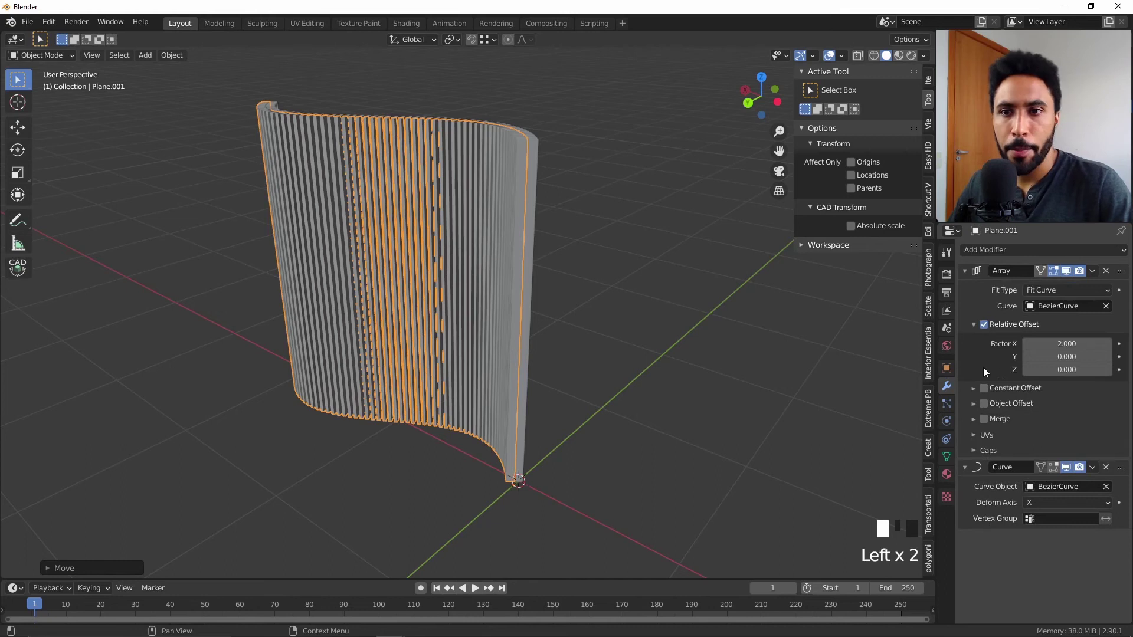
click(1062, 344)
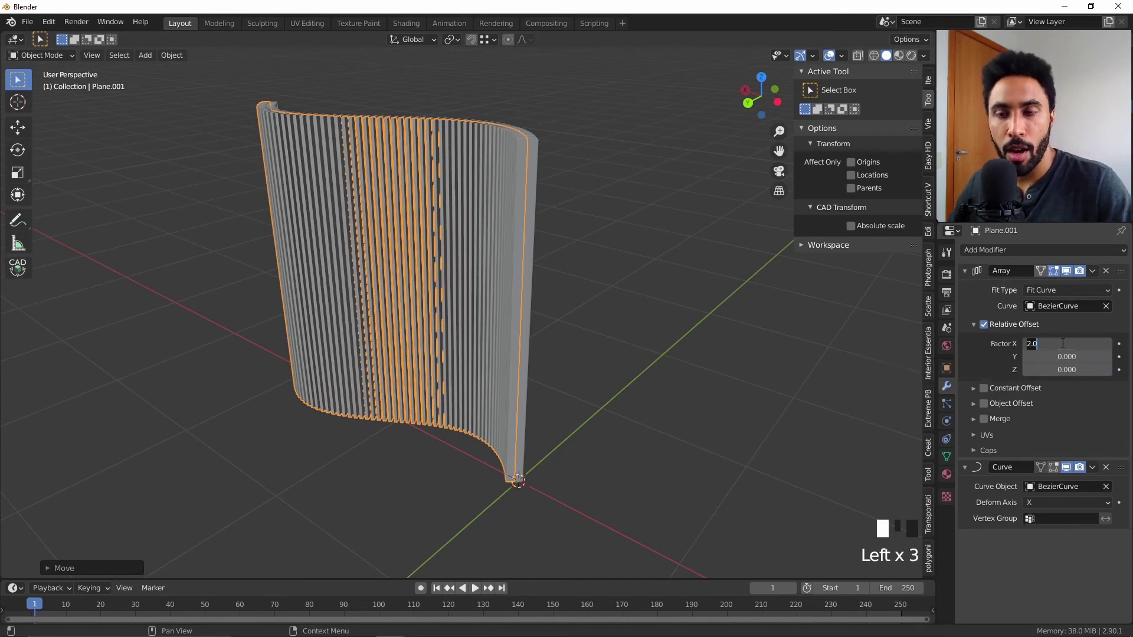
text(1)
key(Return)
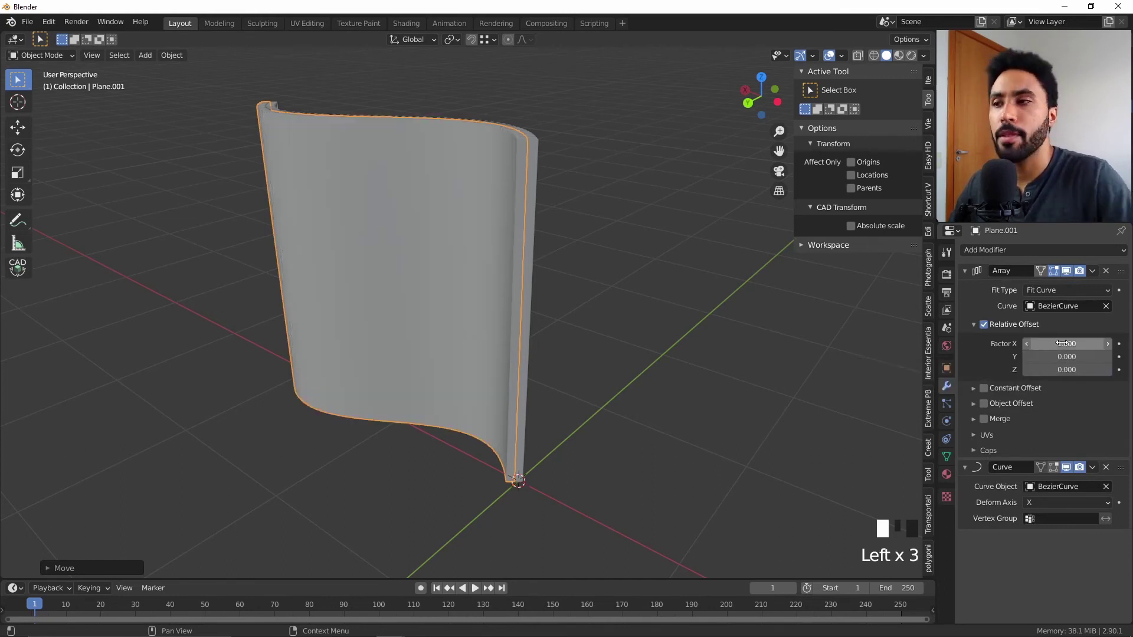
middle_drag(590, 384, 561, 308)
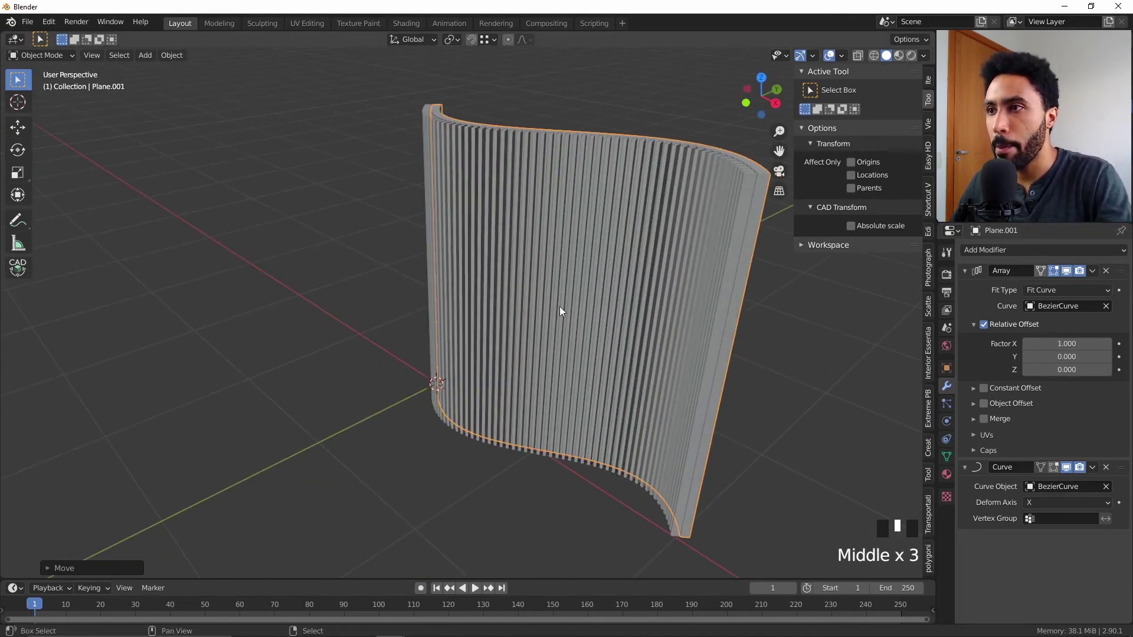
scroll(667, 312, up, 2)
middle_drag(667, 318, 428, 353)
Step: Apply the Array modifier on the duplicated slat layer and enter Edit Mode on the resulting mesh
key(Tab)
scroll(519, 308, down, 2)
key(Tab)
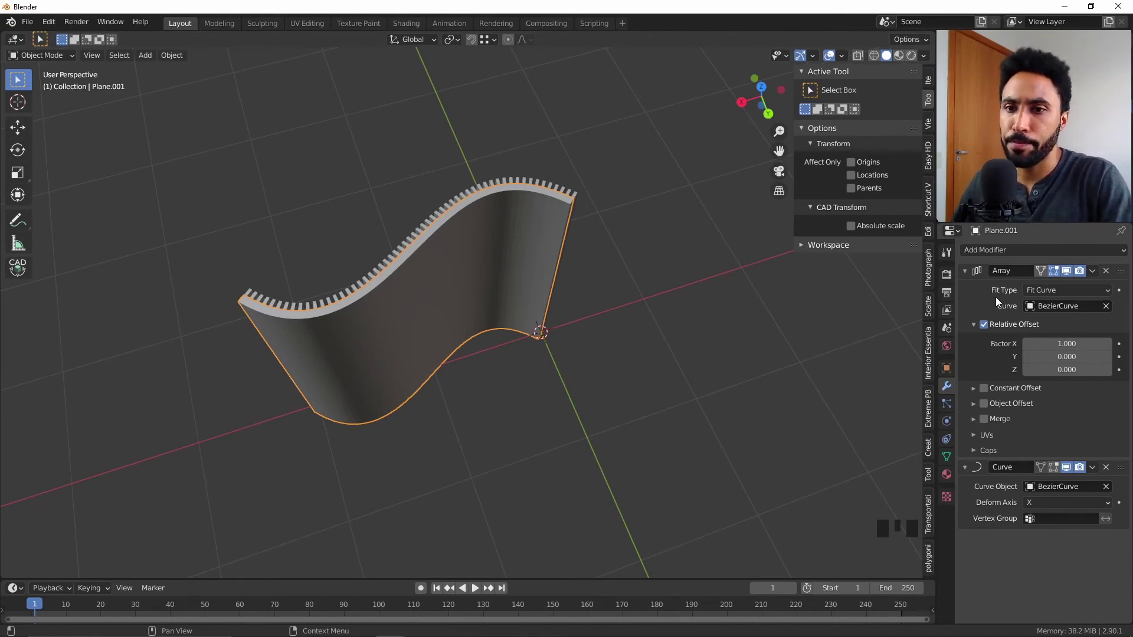
key(ctrl+a)
key(Tab)
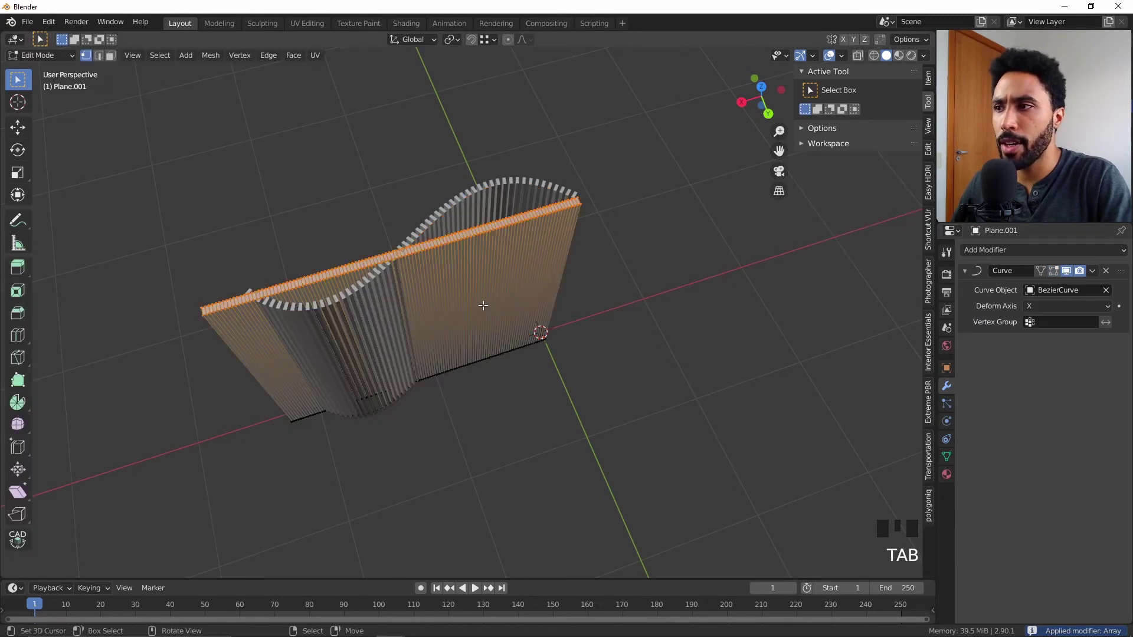
Step: Examine whether the back layer's slats are separate pieces by selecting linked geometry at the end and mid-row and test-moving the end slat
shift+middle_drag(490, 310, 486, 403)
scroll(486, 403, up, 3)
scroll(595, 329, down, 3)
middle_drag(594, 328, 469, 326)
scroll(470, 325, up, 1)
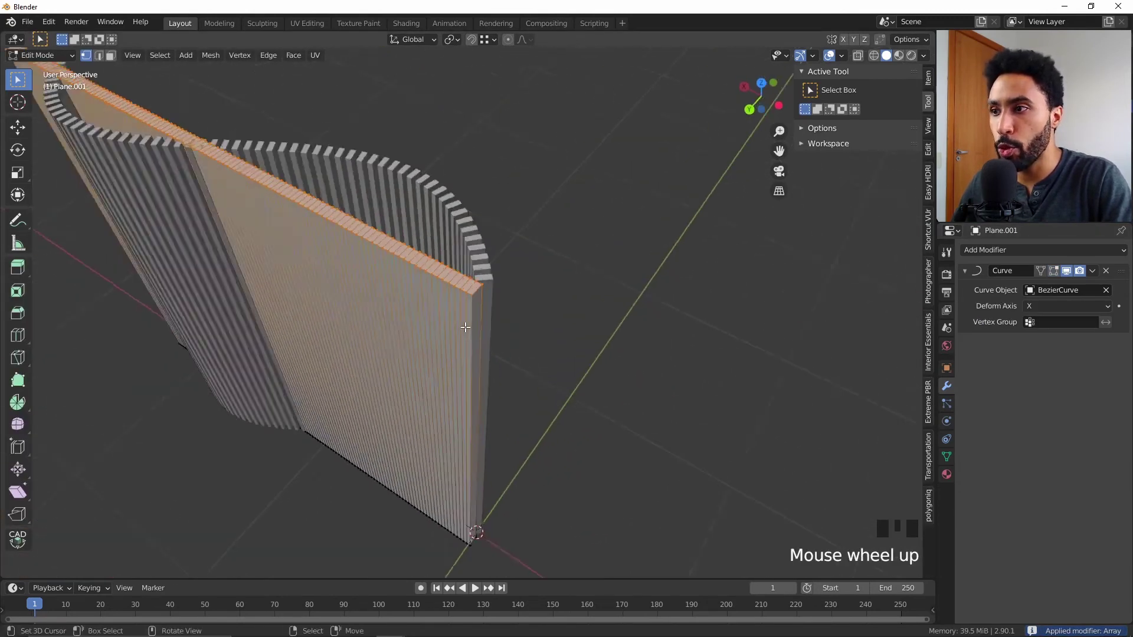
scroll(469, 325, up, 1)
right_click(475, 294)
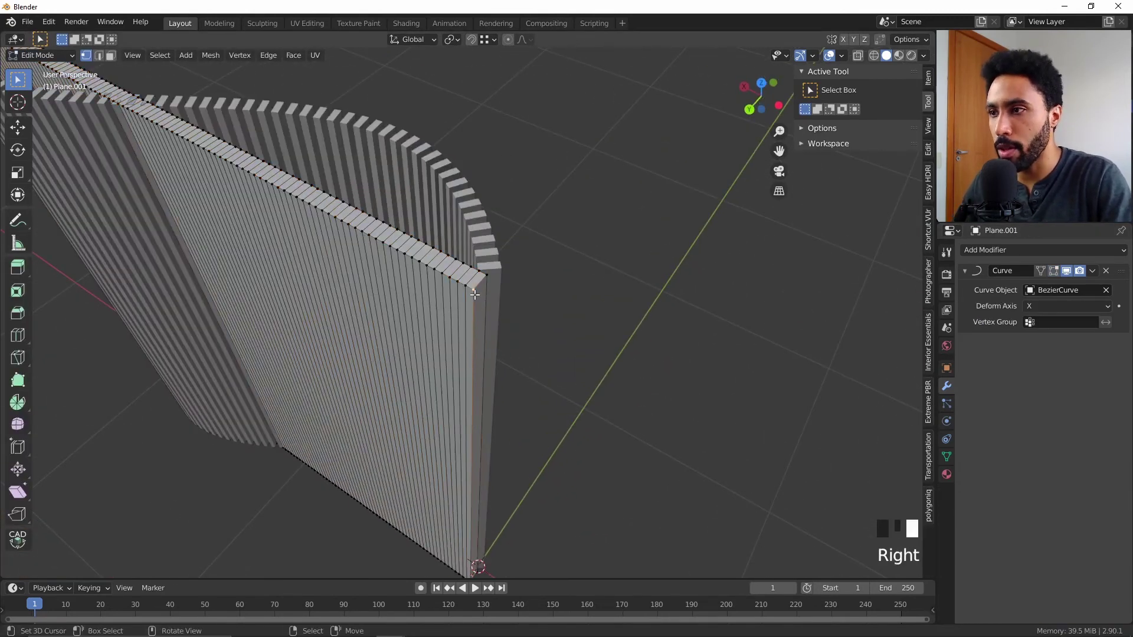
key(ctrl+l)
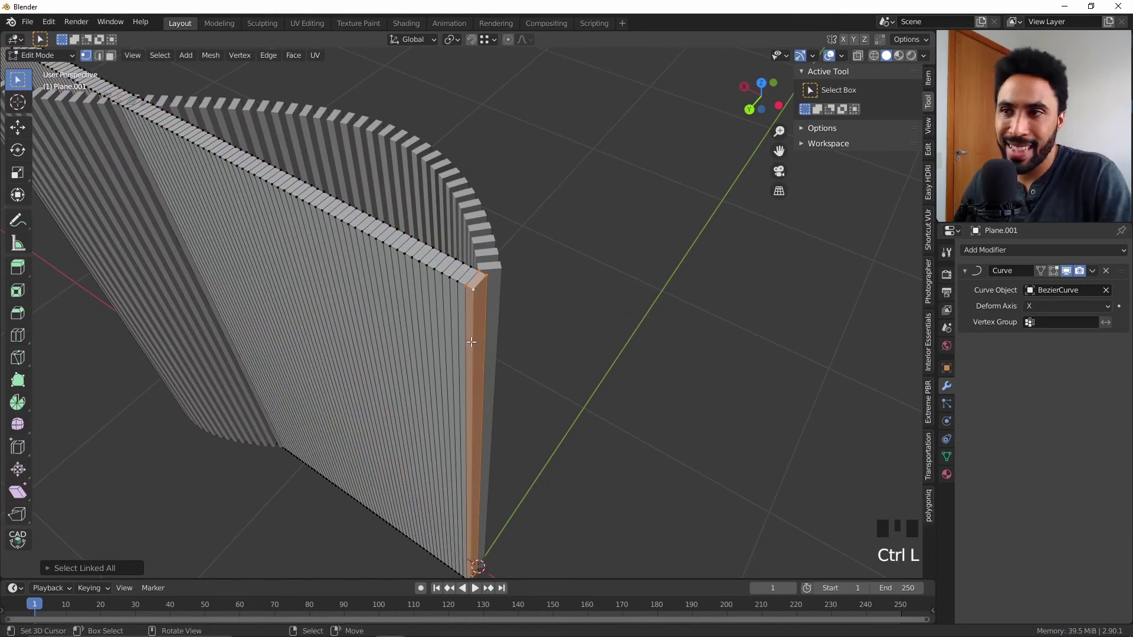
key(g)
right_click(534, 336)
right_click(489, 290)
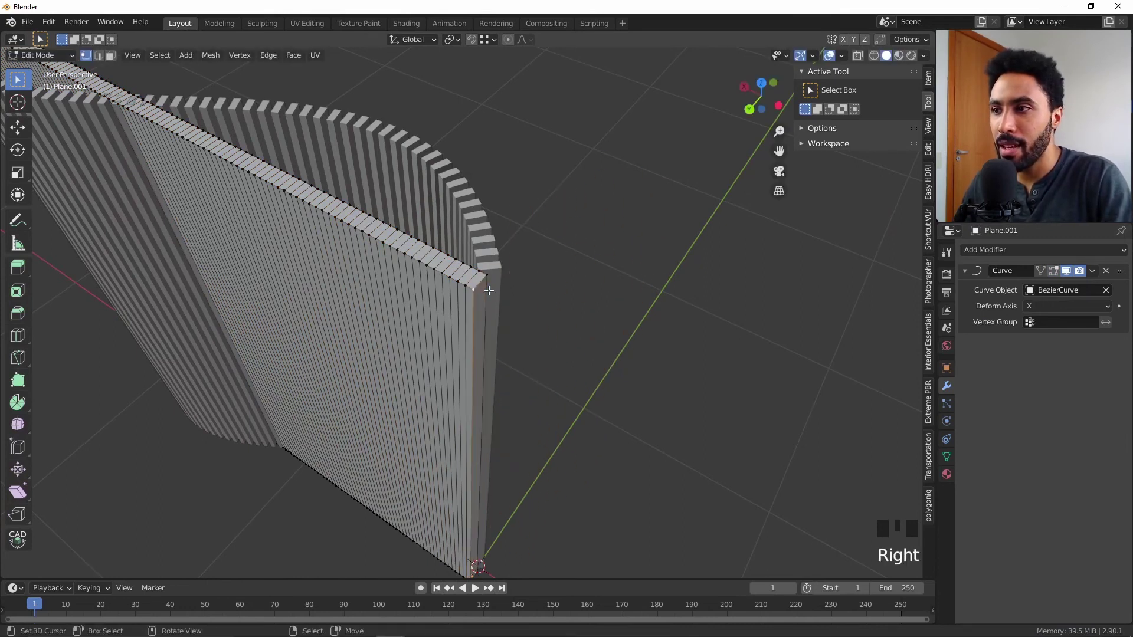
key(g)
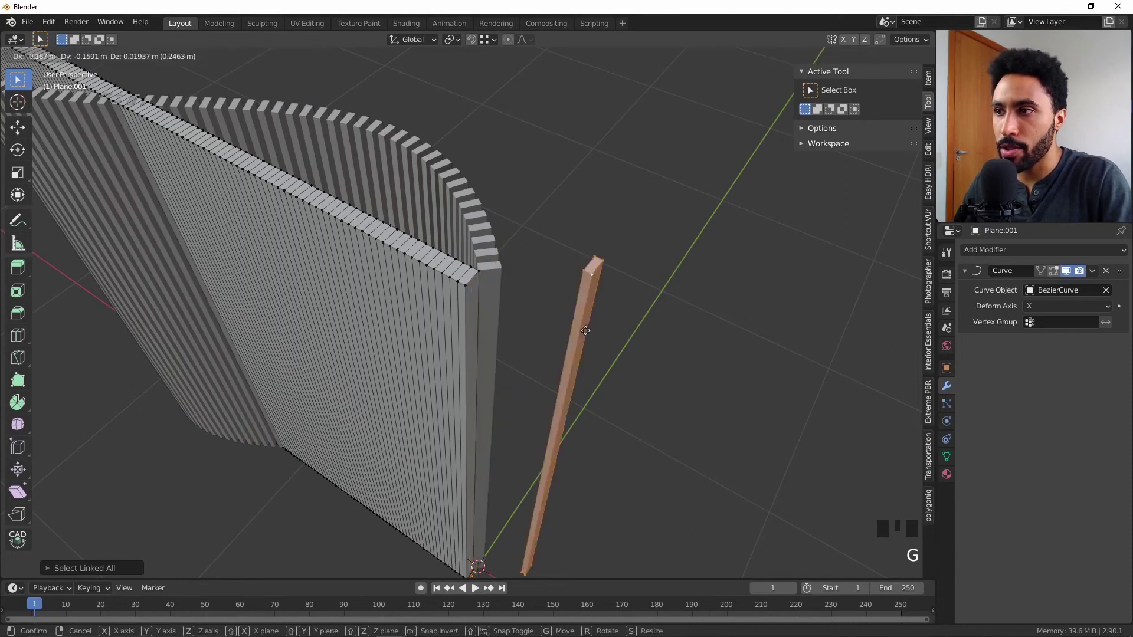
right_click(490, 289)
click(313, 226)
key(ctrl+l)
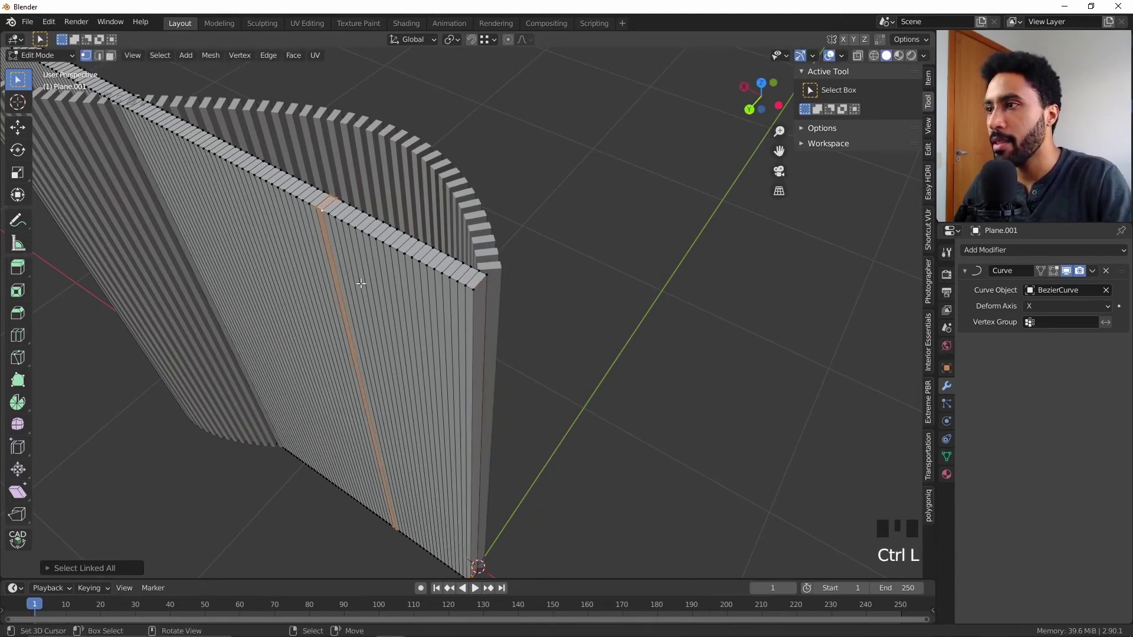
Step: In wireframe shading, box-select all the top vertices of the back layer and delete them, keeping only the base faces
scroll(359, 283, down, 4)
middle_drag(359, 283, 502, 305)
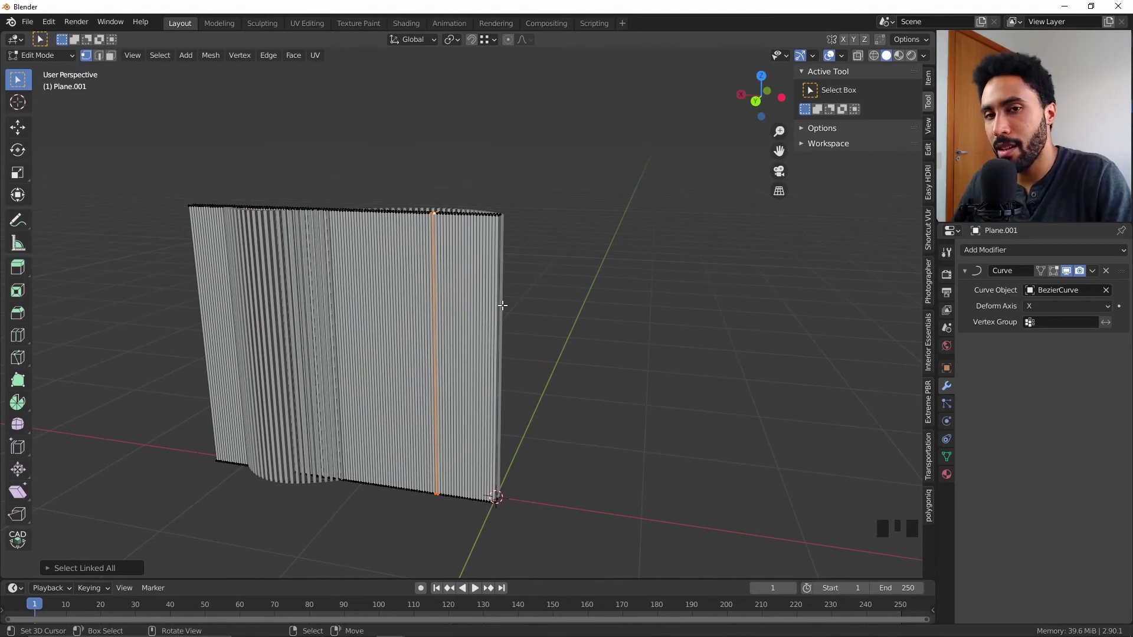
key(z)
key(z)
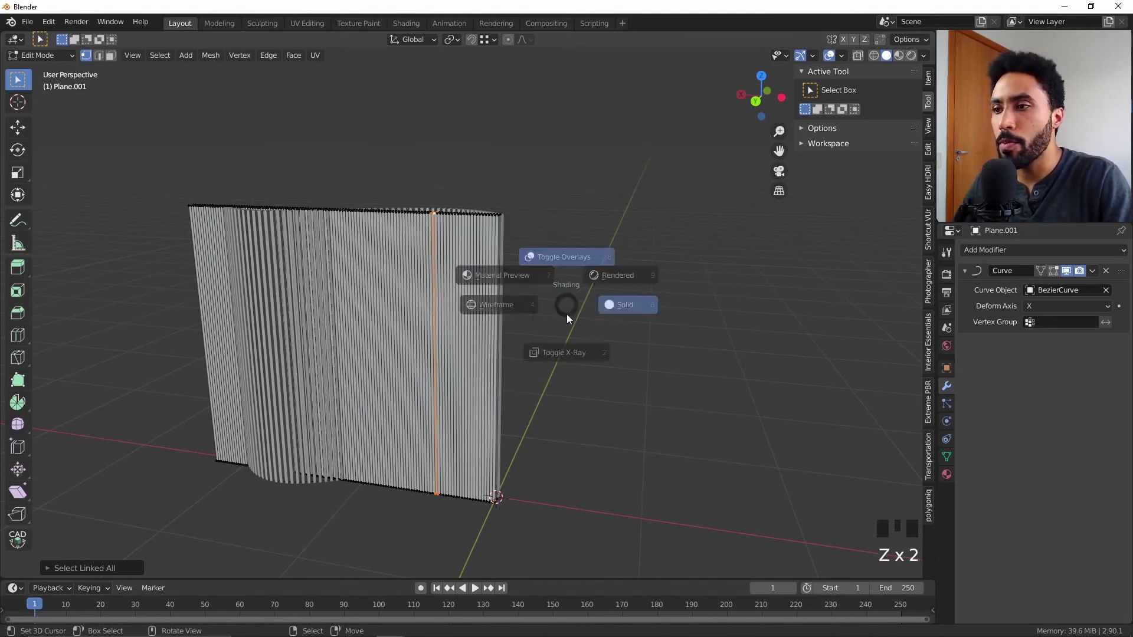
key(z)
key(z)
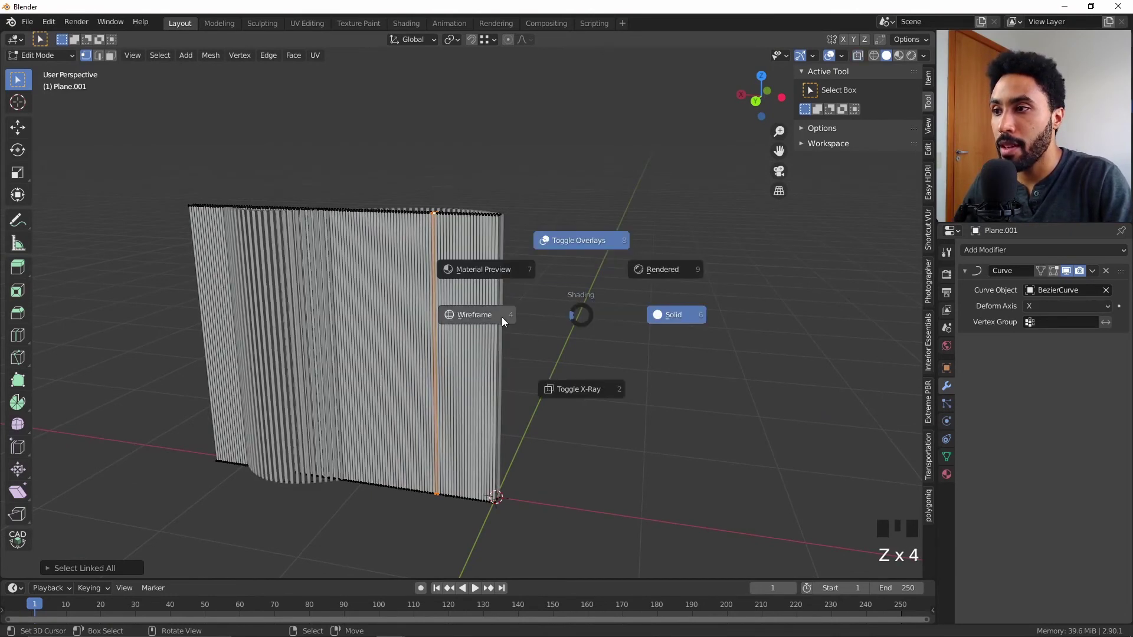
scroll(543, 326, down, 2)
key(alt+a)
drag(232, 154, 551, 291)
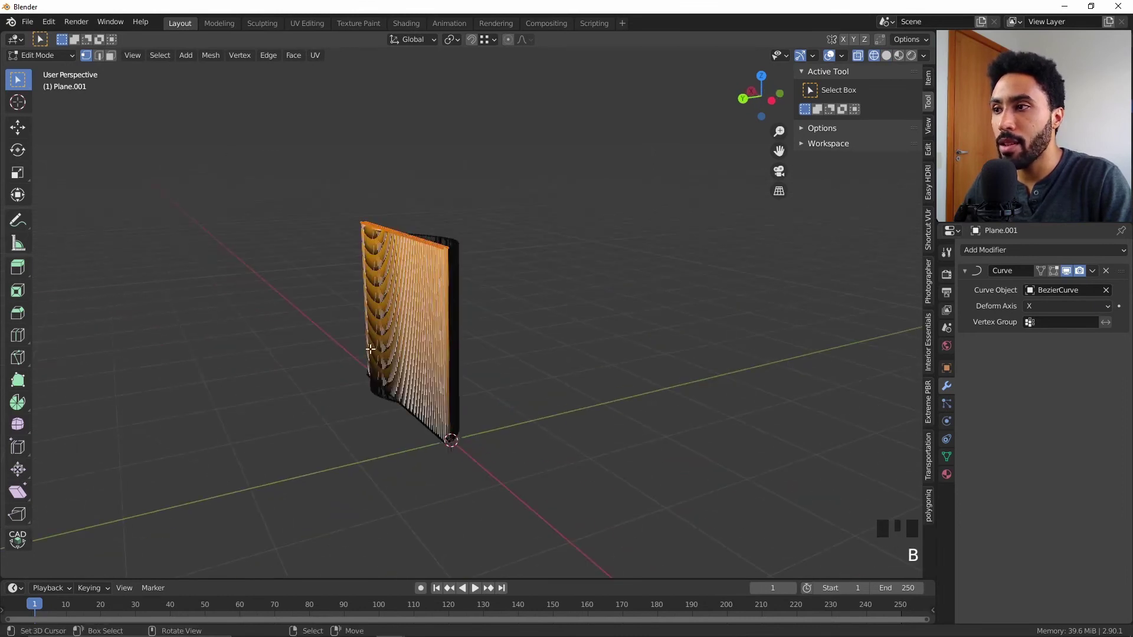
scroll(488, 348, up, 3)
key(x)
click(491, 348)
Step: Switch to face selection and select one base face to examine whether it is connected to its neighbours
scroll(501, 349, down, 2)
key(a)
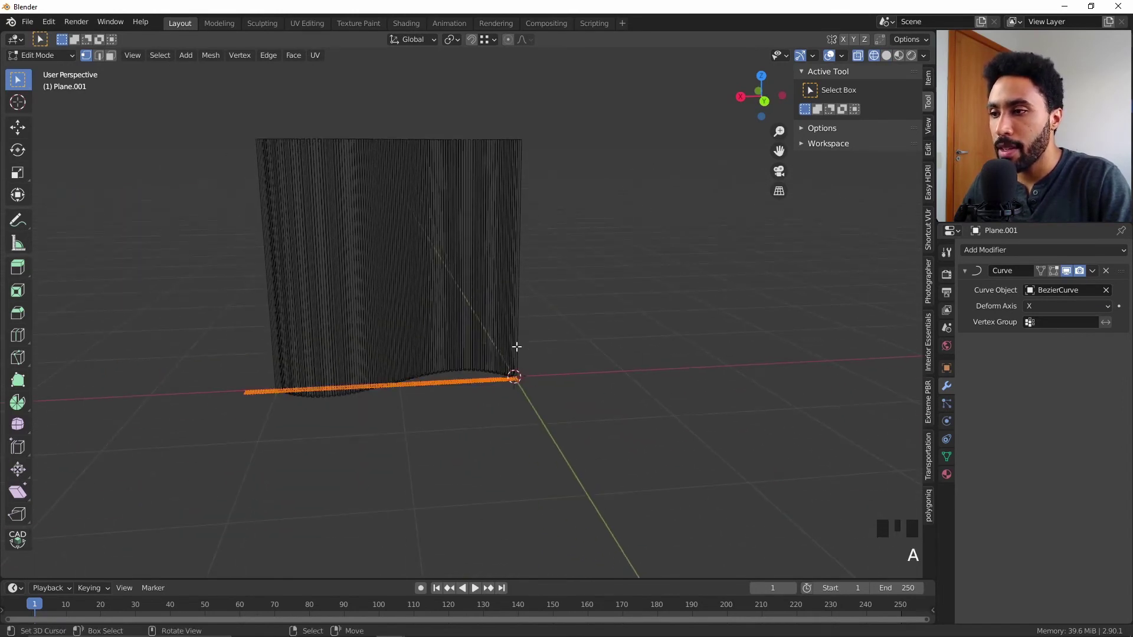
shift+middle_drag(516, 348, 501, 445)
scroll(508, 431, up, 8)
key(3)
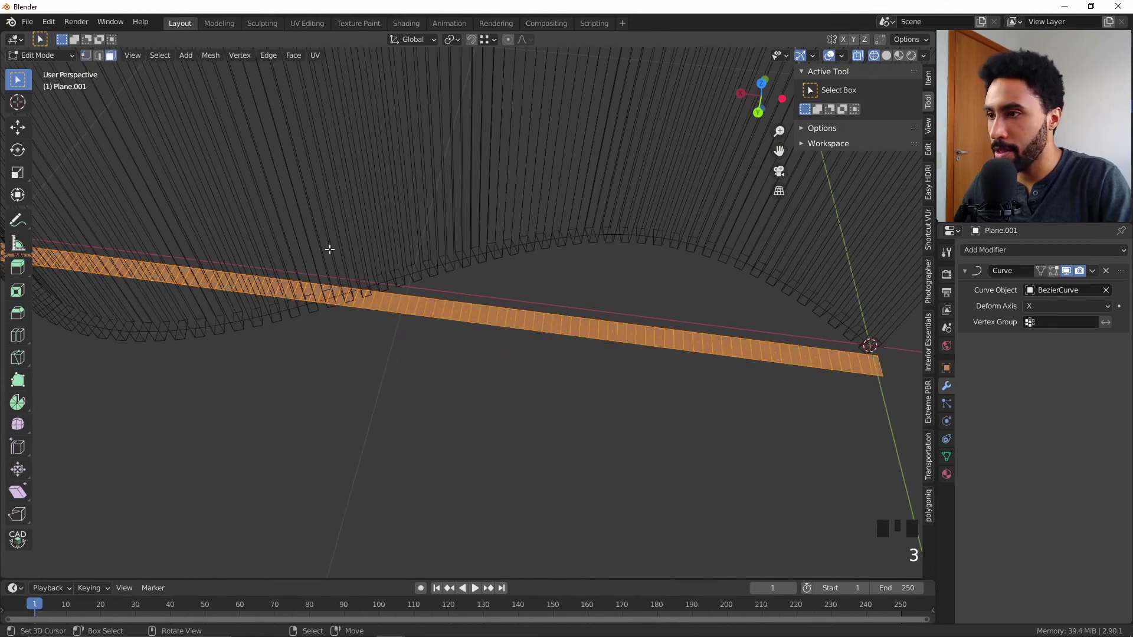
right_click(384, 301)
key(g)
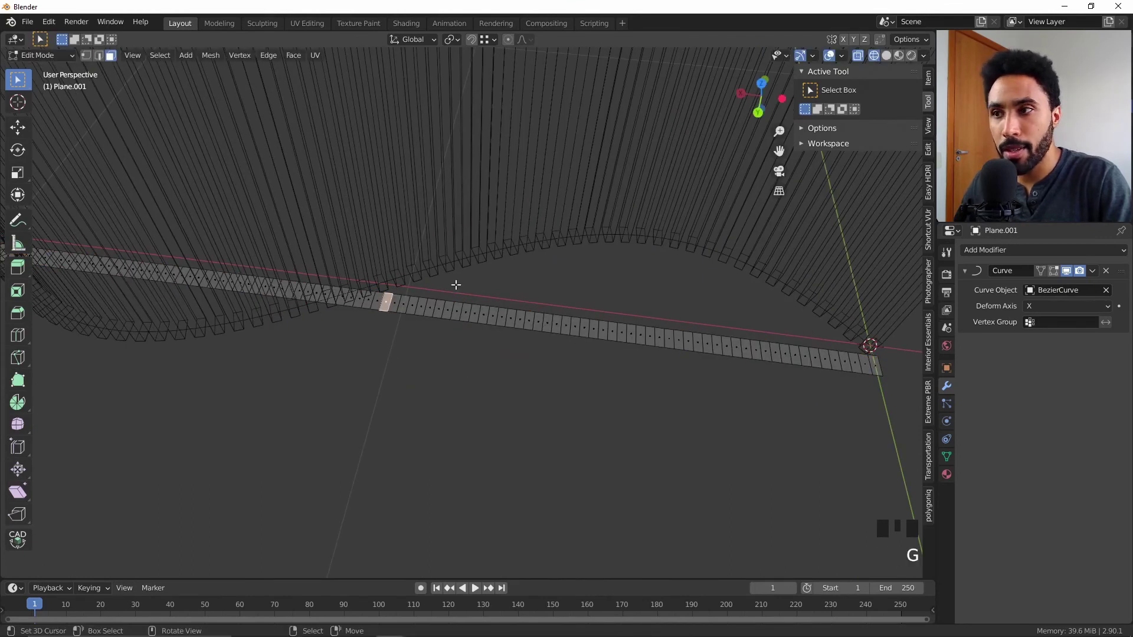
Step: Select the whole base strip, merge its vertices by distance, and review the result in the info log
scroll(456, 285, down, 3)
key(a)
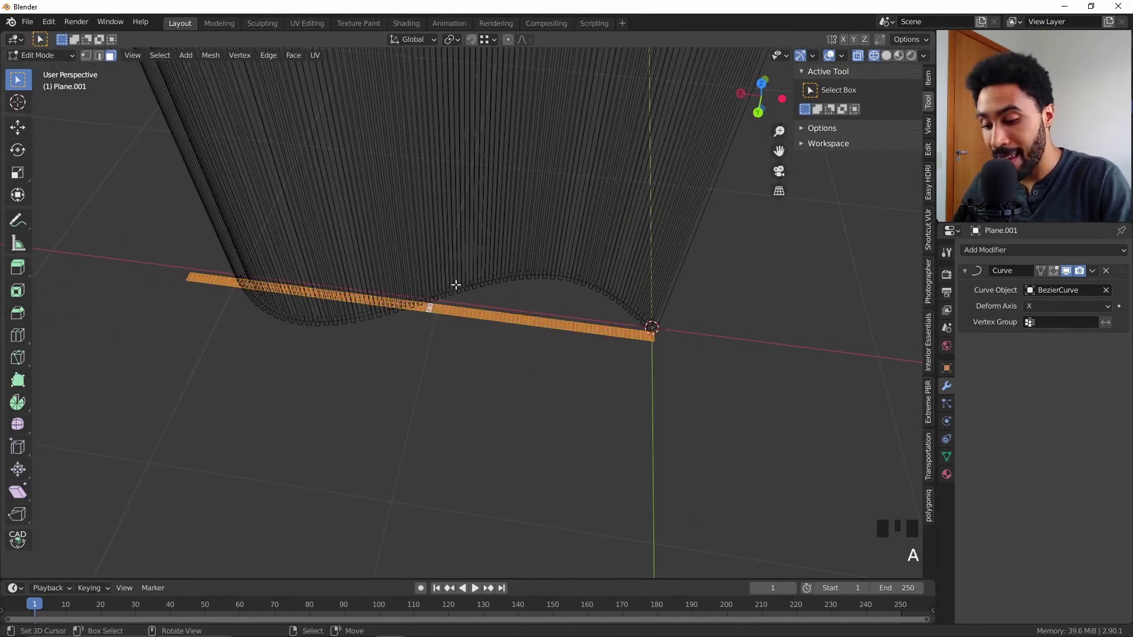
key(m)
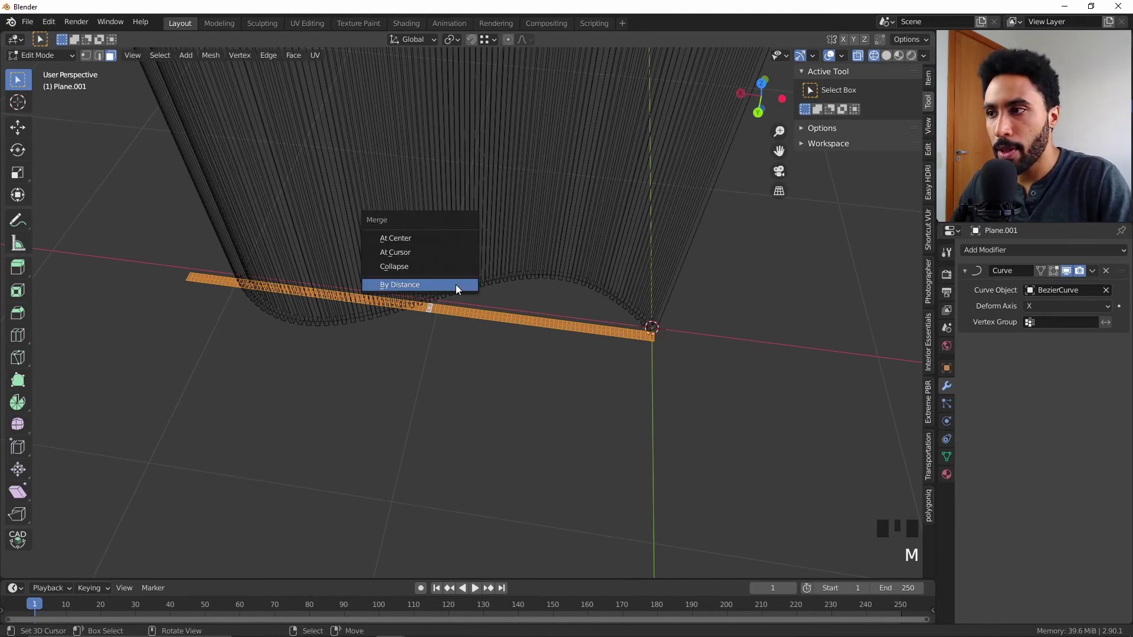
click(408, 288)
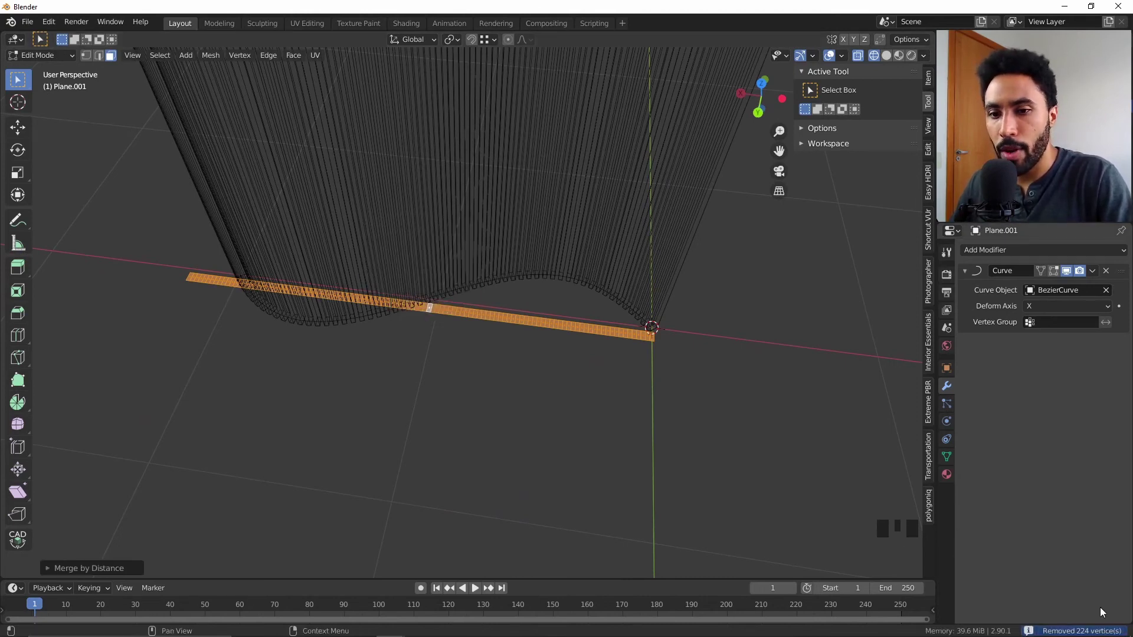
click(1085, 631)
drag(649, 168, 452, 124)
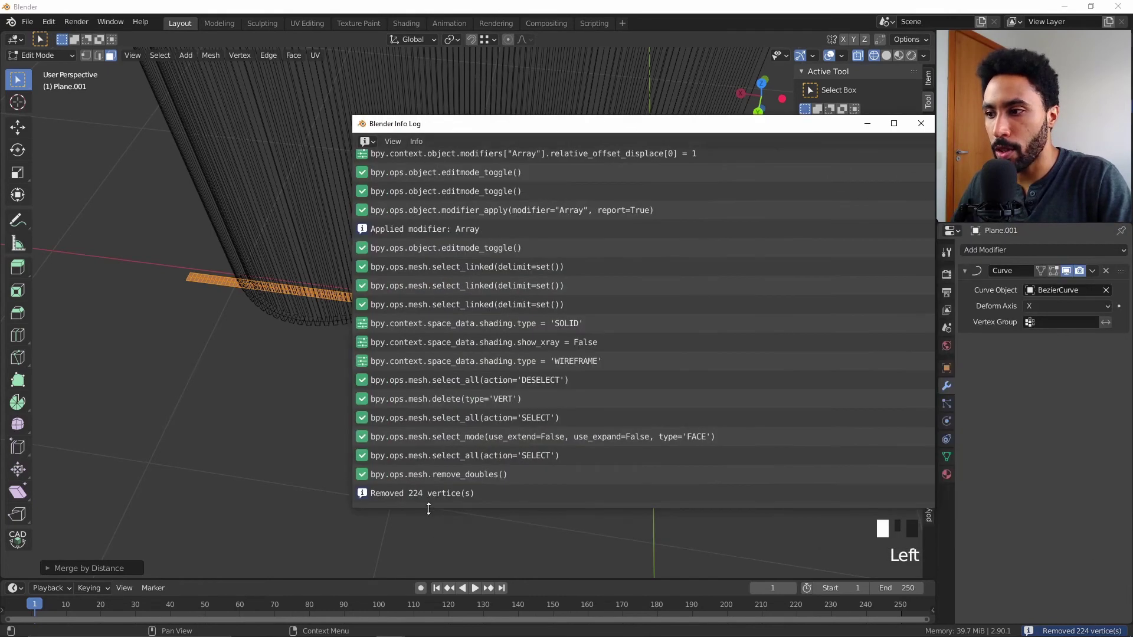
click(920, 123)
Step: Extrude the merged base strip 2 m upward, entered as -2 along its normal
scroll(573, 315, down, 2)
middle_drag(573, 315, 565, 327)
text(e)
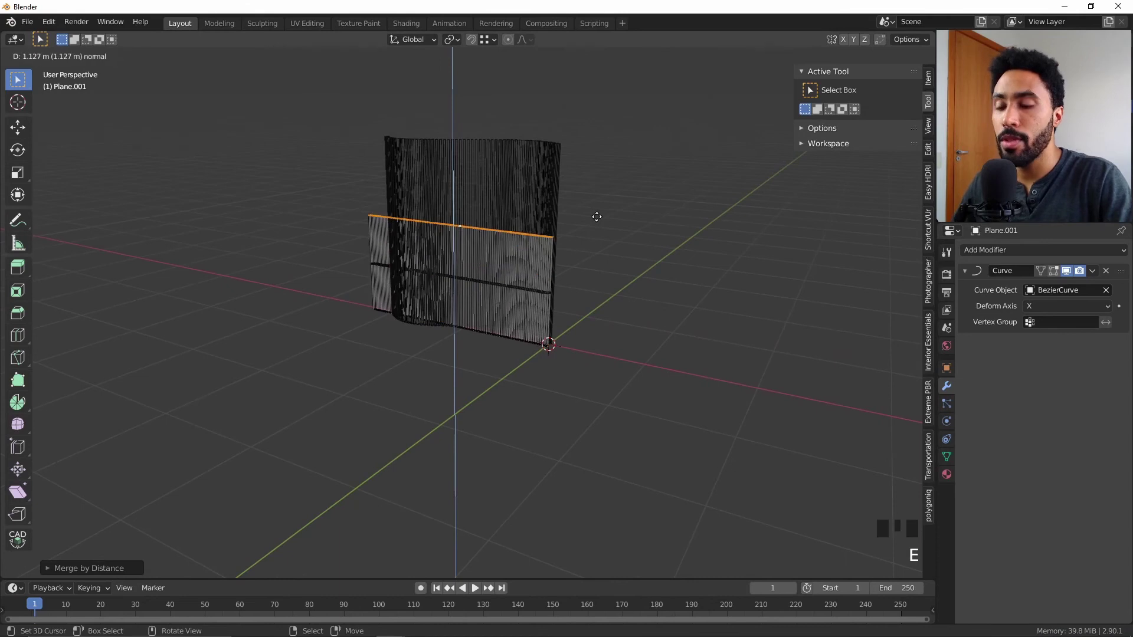
text(2)
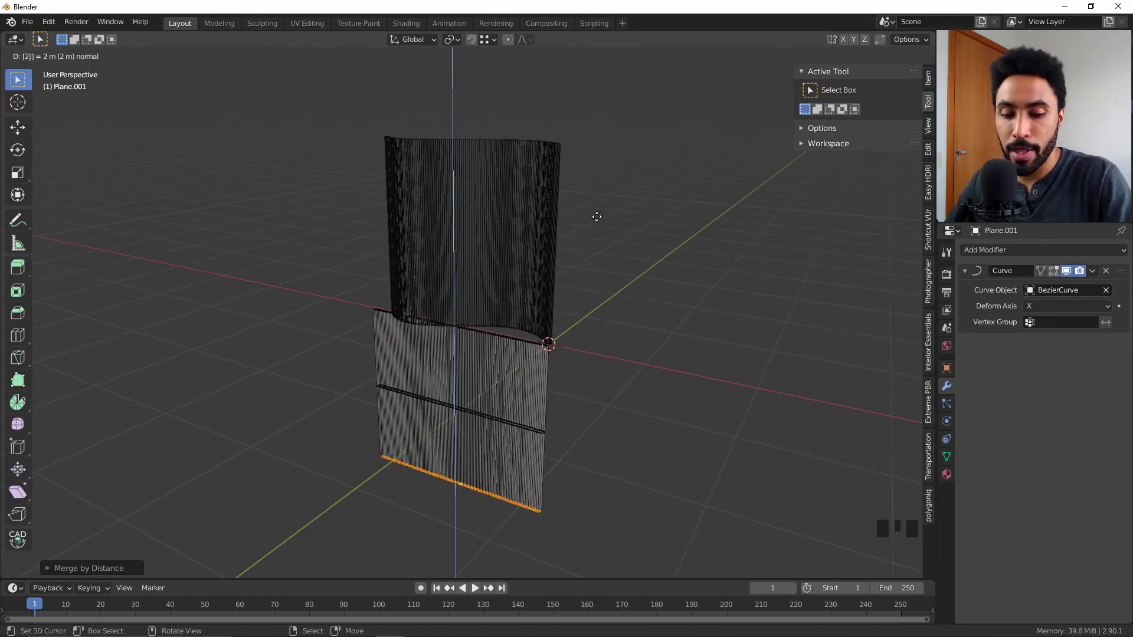
key(minus)
key(Return)
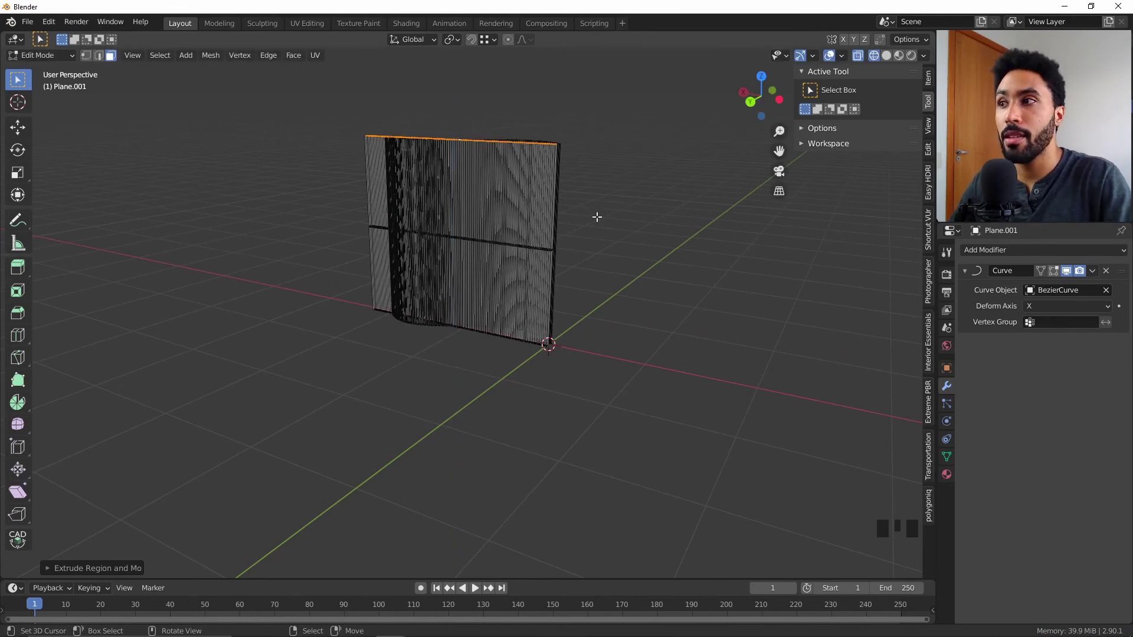
Step: Return to Object Mode and solid shading to view the curved back wall behind the slats from above
key(Tab)
mouse_move(639, 278)
middle_down()
mouse_move(492, 292)
mouse_move(521, 312)
mouse_move(512, 227)
middle_up()
key(z)
scroll(512, 380, up, 2)
scroll(484, 276, up, 2)
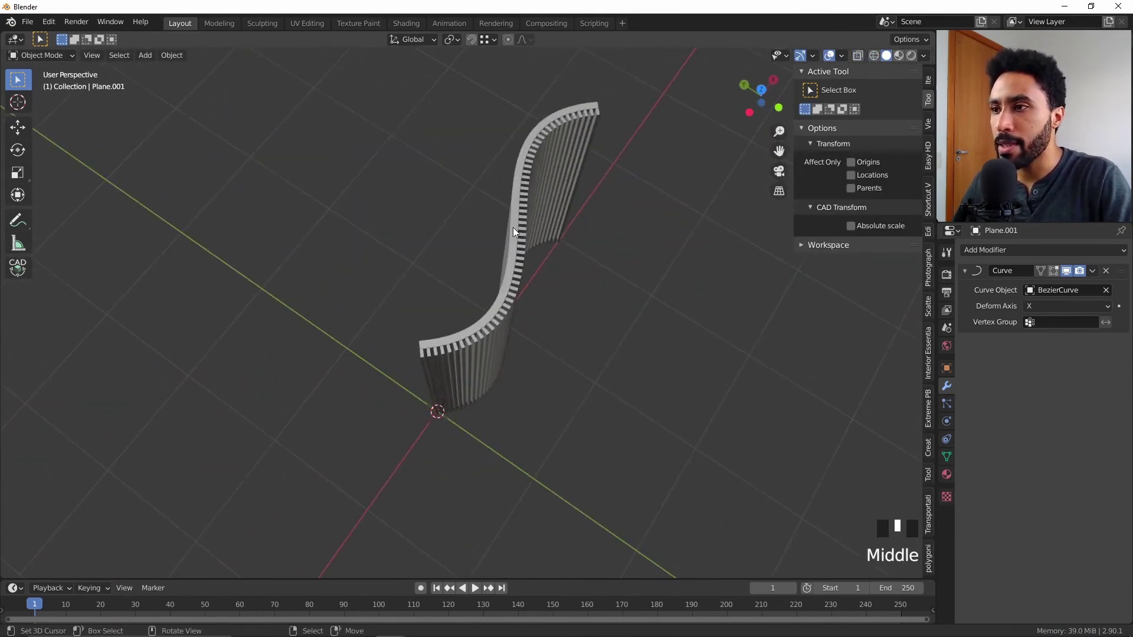
Step: Rename the continuous curved wall object to "Wooden Backwall"
right_click(513, 227)
key(F2)
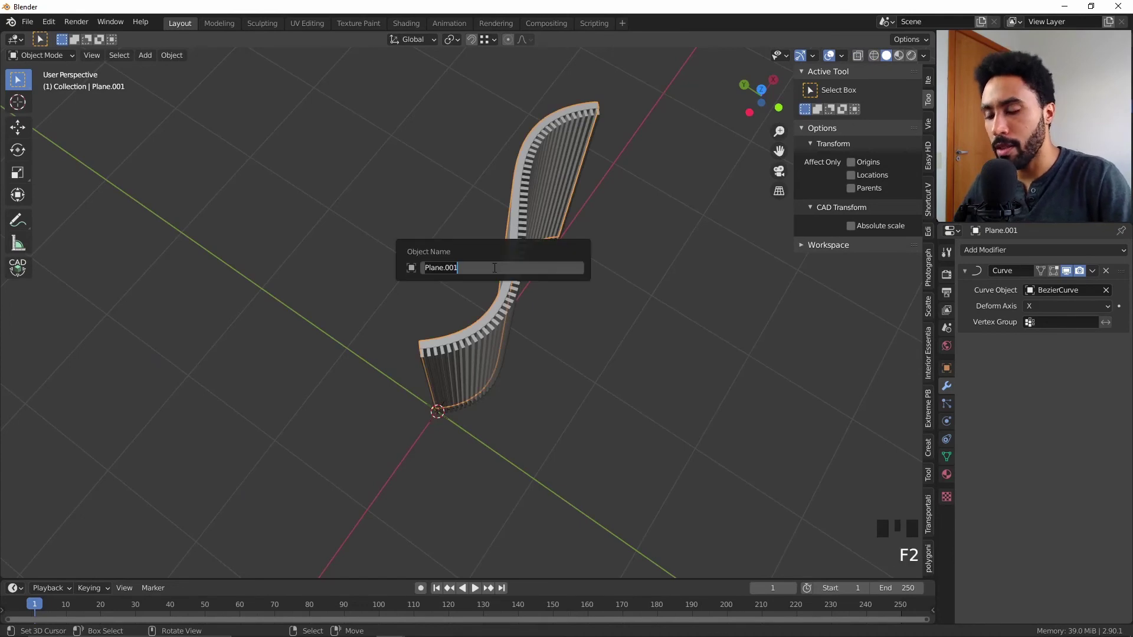
text(Woodn)
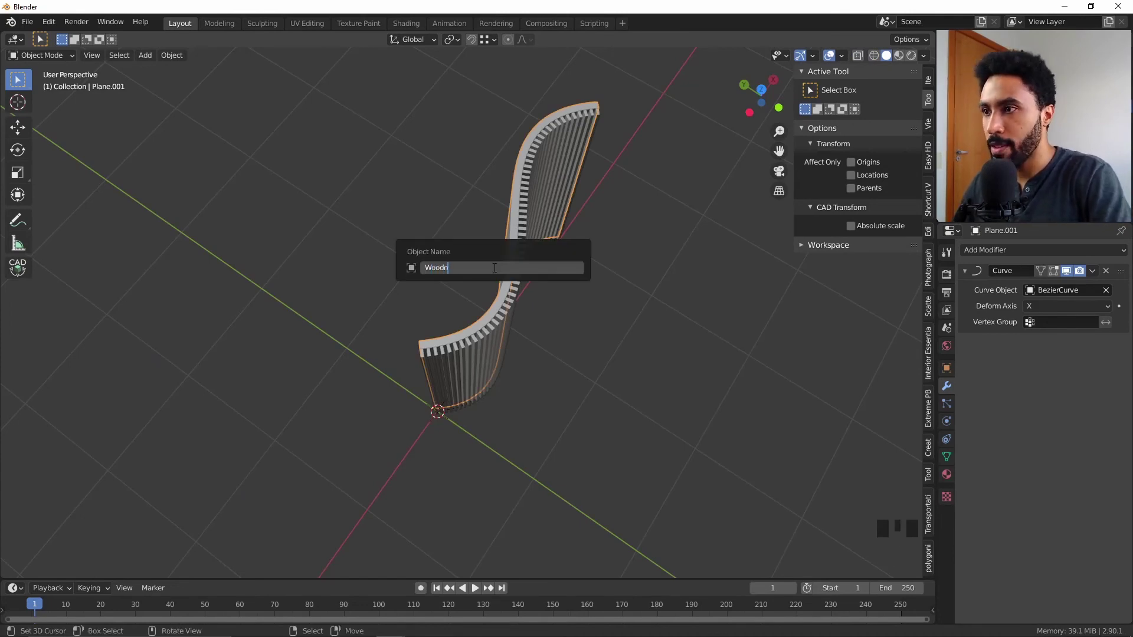
text(w)
key(BackSpace)
key(BackSpace)
text(we)
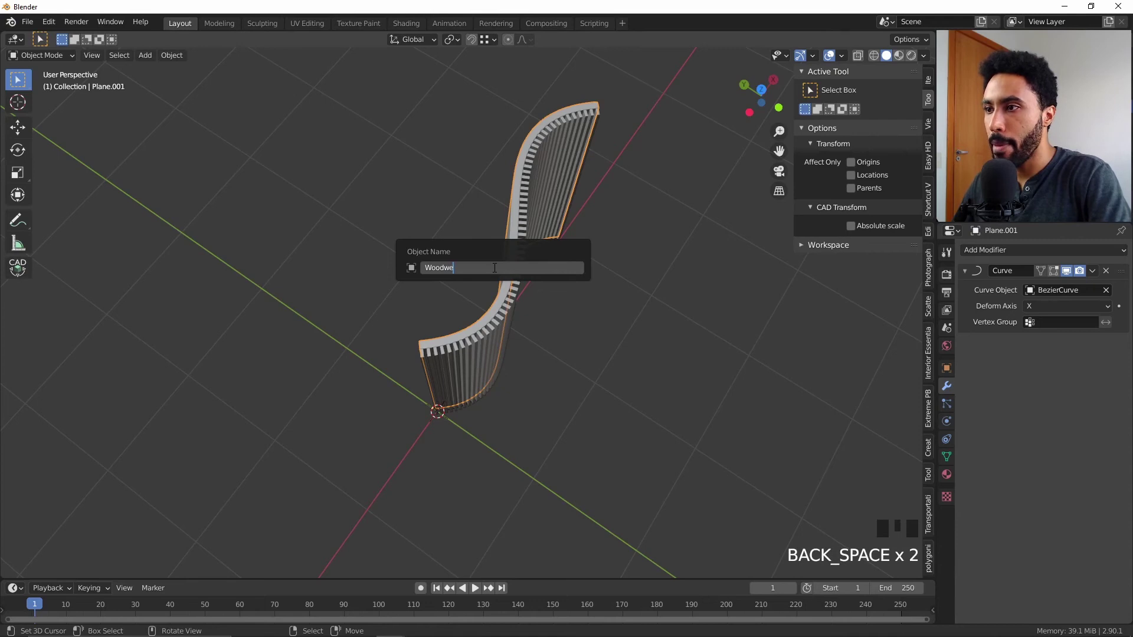
key(BackSpace)
key(BackSpace)
text(en Backwall)
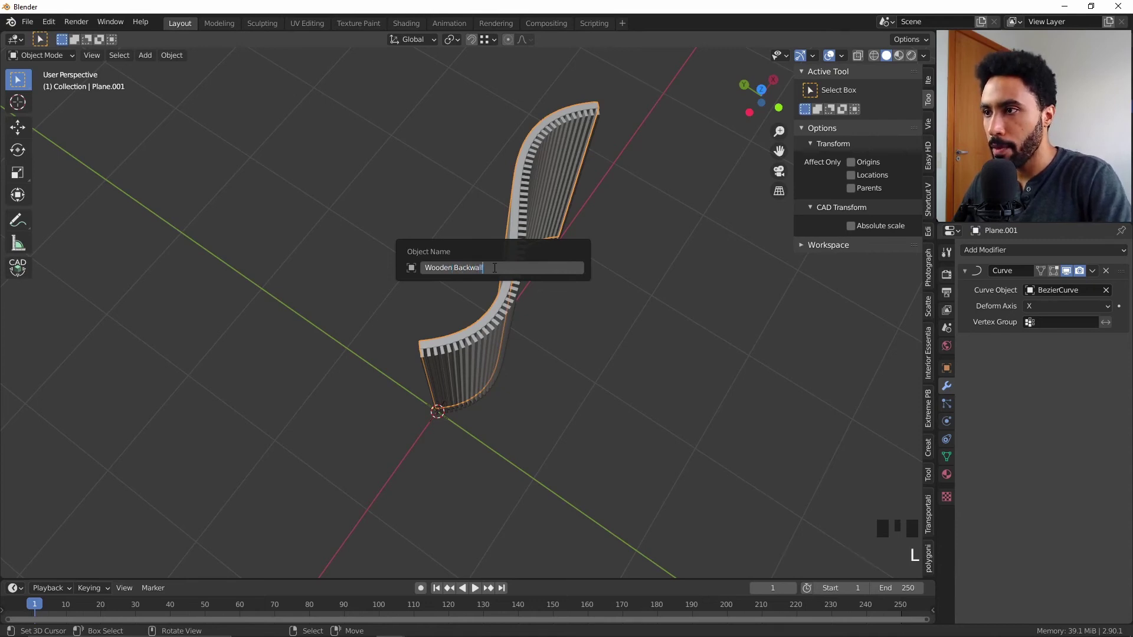
key(Return)
Step: Select the front row of slats and rename the object to "Wooden panels"
right_click(503, 317)
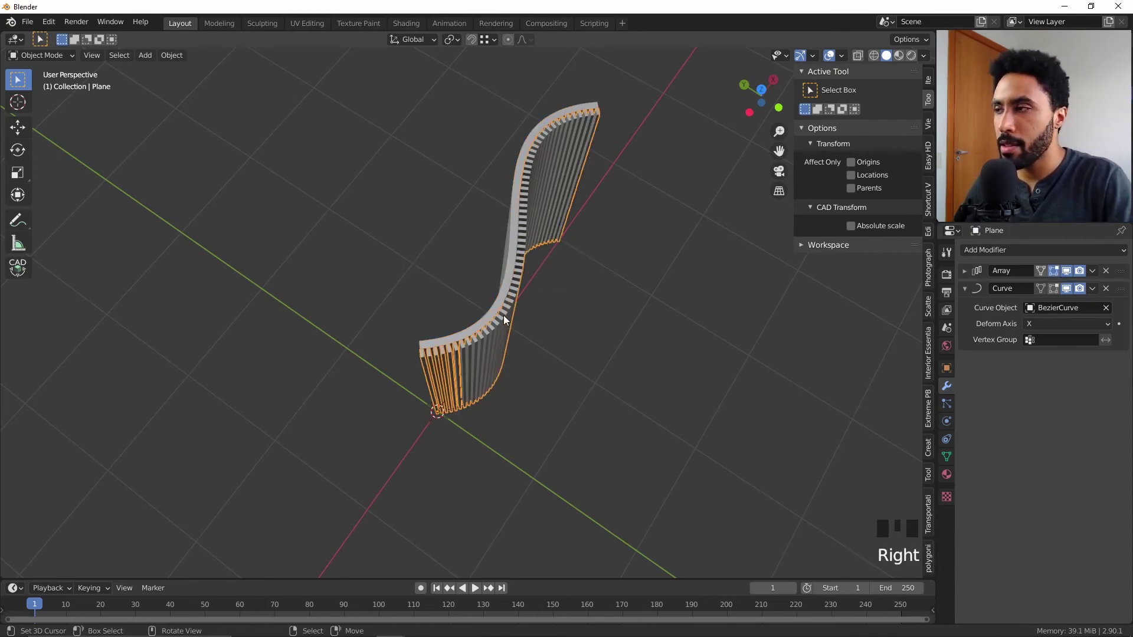
key(F2)
text(W)
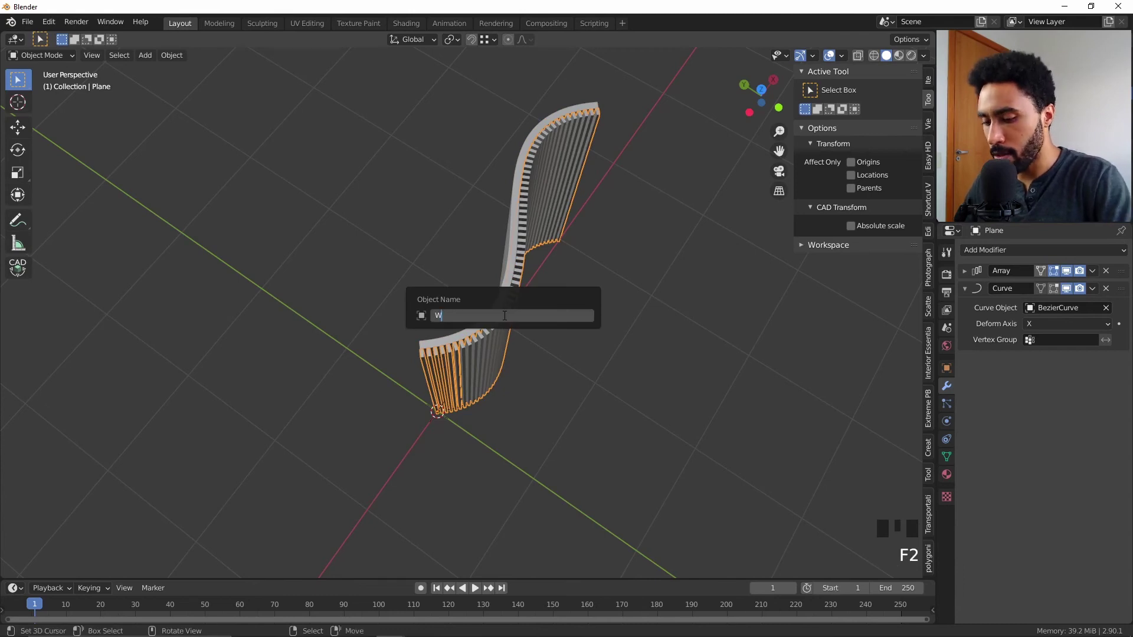
text(ooden panels)
key(Return)
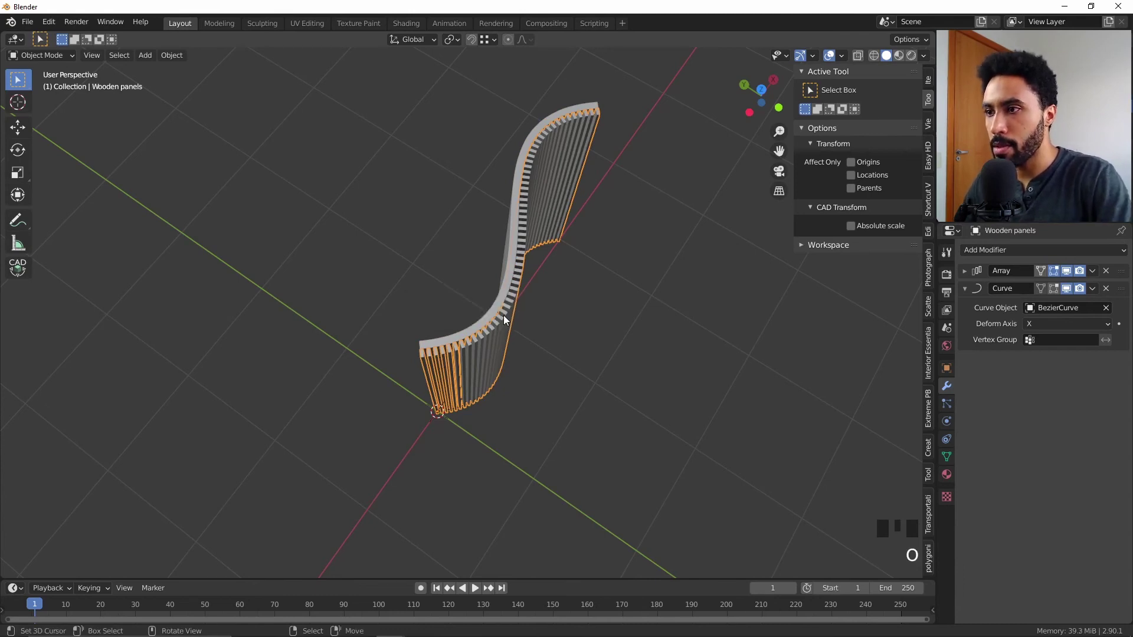
Step: Rotate the Bezier curve's control point at the origin about the global Z axis to reshape the wave
mouse_move(504, 316)
middle_down()
mouse_move(434, 305)
mouse_move(514, 303)
mouse_move(482, 337)
mouse_move(527, 254)
mouse_move(437, 268)
mouse_move(579, 319)
mouse_move(561, 263)
mouse_move(496, 465)
mouse_move(516, 325)
middle_up()
scroll(420, 305, up, 3)
scroll(482, 336, down, 3)
scroll(515, 325, up, 2)
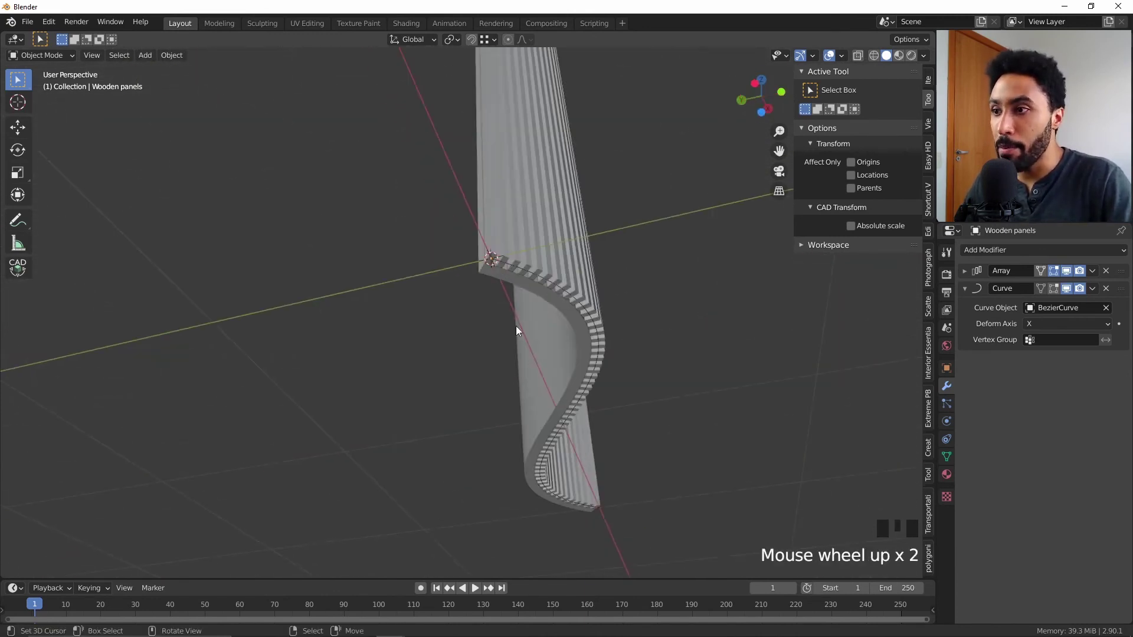
right_click(531, 266)
key(Tab)
right_click(531, 271)
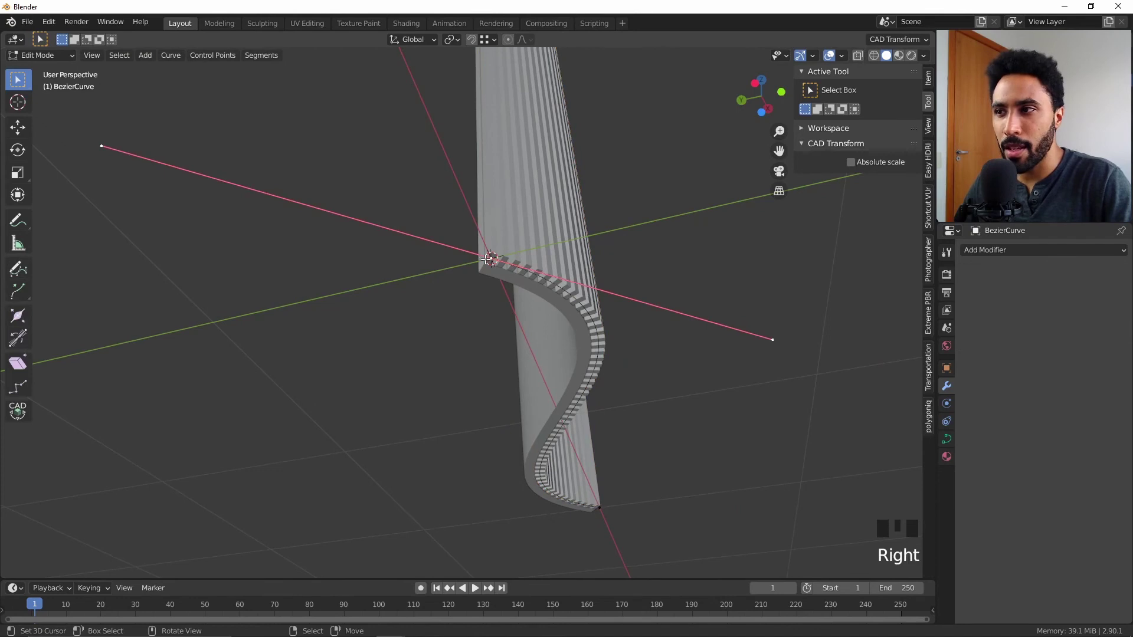
scroll(560, 299, down, 3)
key(r)
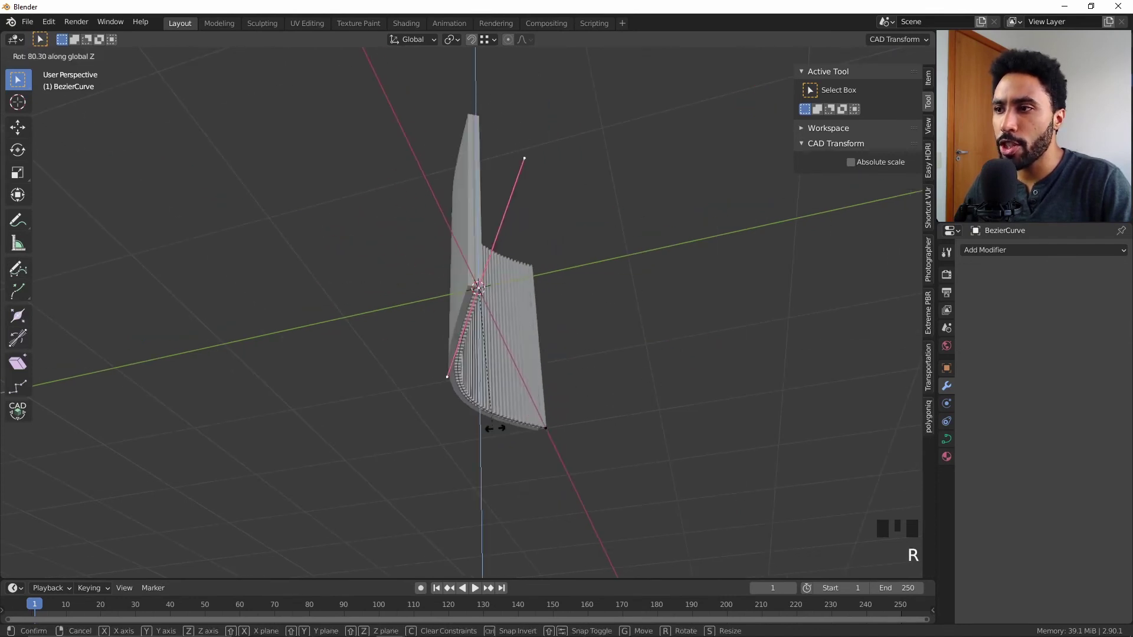
click(561, 184)
Step: Rotate the handles of the Bezier curve's far end point and return to Object Mode
middle_drag(580, 351, 607, 306)
scroll(644, 337, up, 2)
right_click(646, 345)
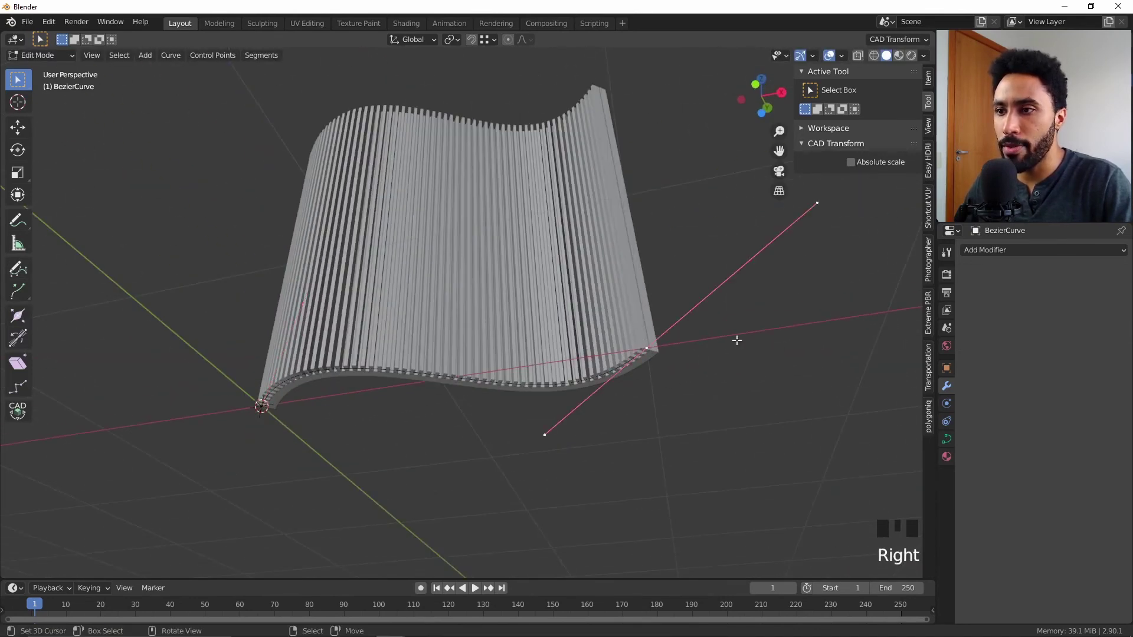
key(r)
click(813, 386)
scroll(562, 292, down, 4)
key(Tab)
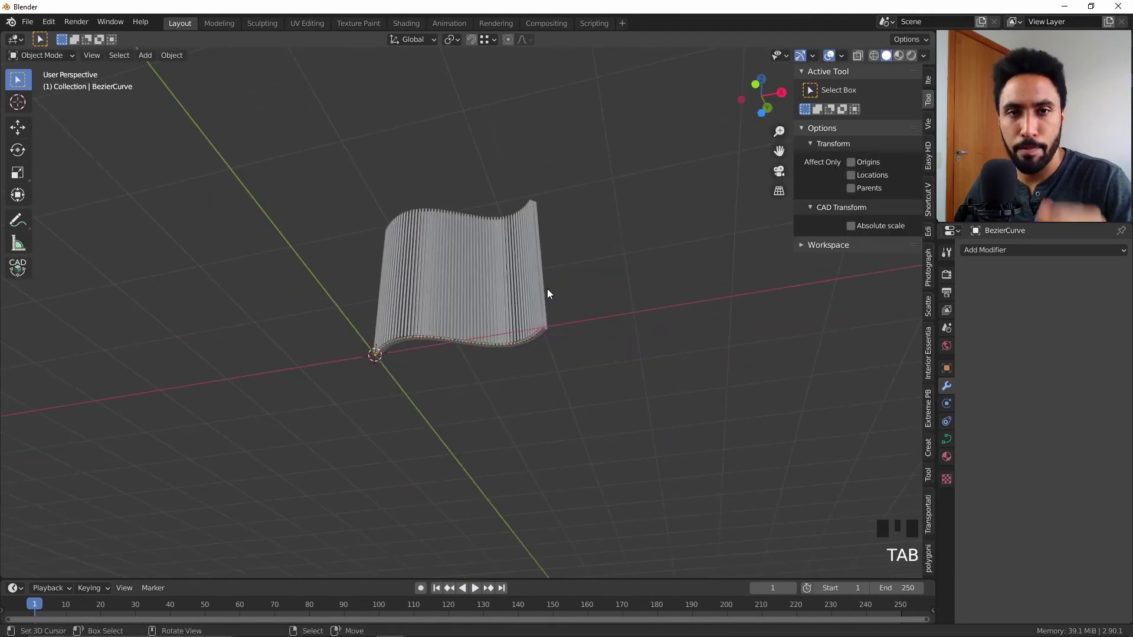
Step: Compare the slats' top edges up close with the reference image Wooden Panel.png in the Photos viewer
middle_drag(547, 289, 587, 363)
scroll(512, 288, up, 4)
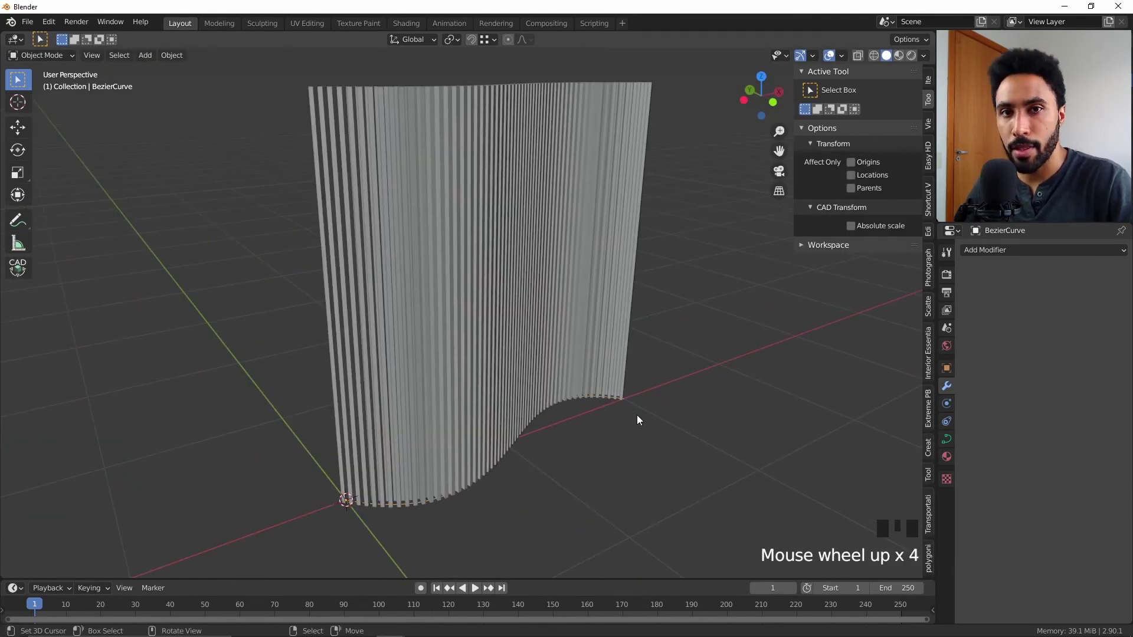
mouse_move(625, 370)
middle_down()
mouse_move(594, 360)
mouse_move(630, 363)
middle_up()
scroll(540, 328, up, 3)
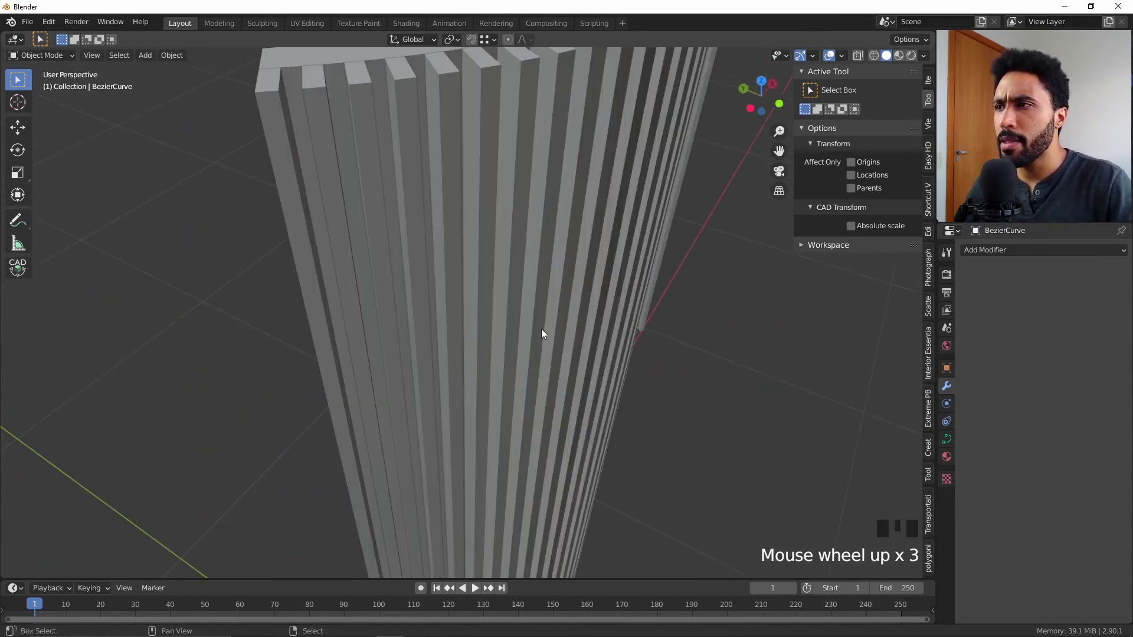
shift+middle_drag(541, 328, 512, 277)
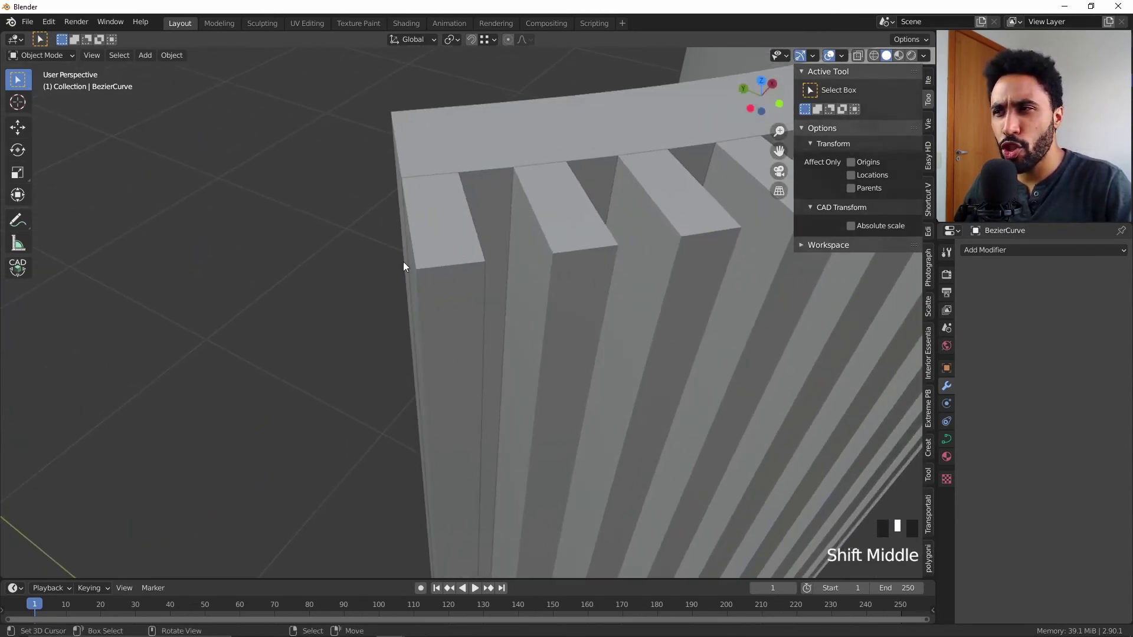
key(alt+Tab)
click(641, 289)
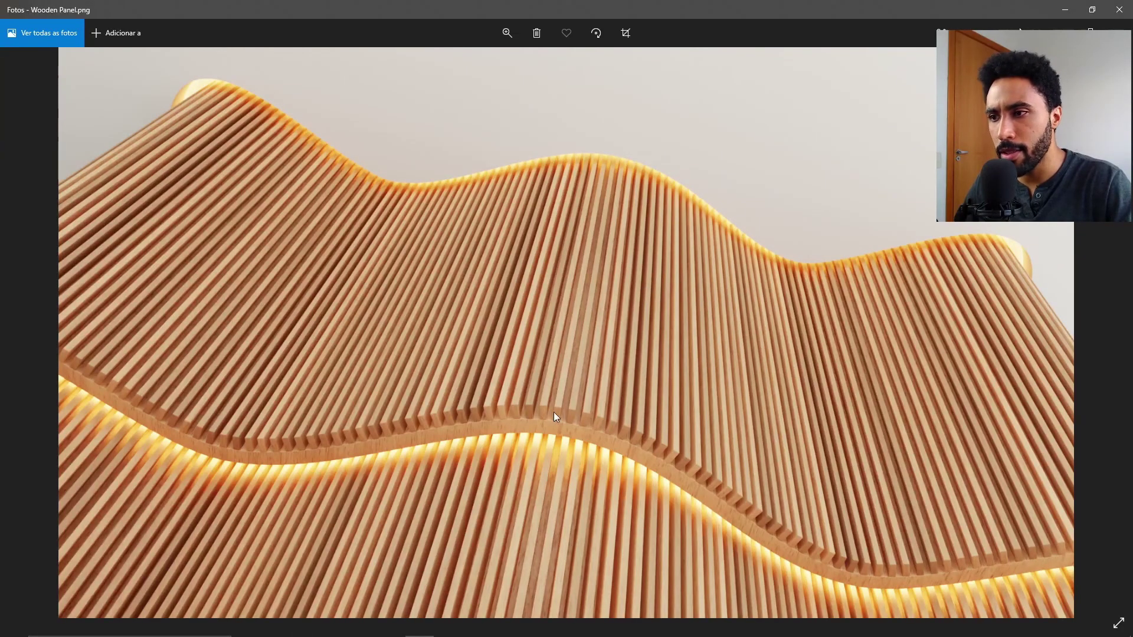
scroll(561, 406, up, 3)
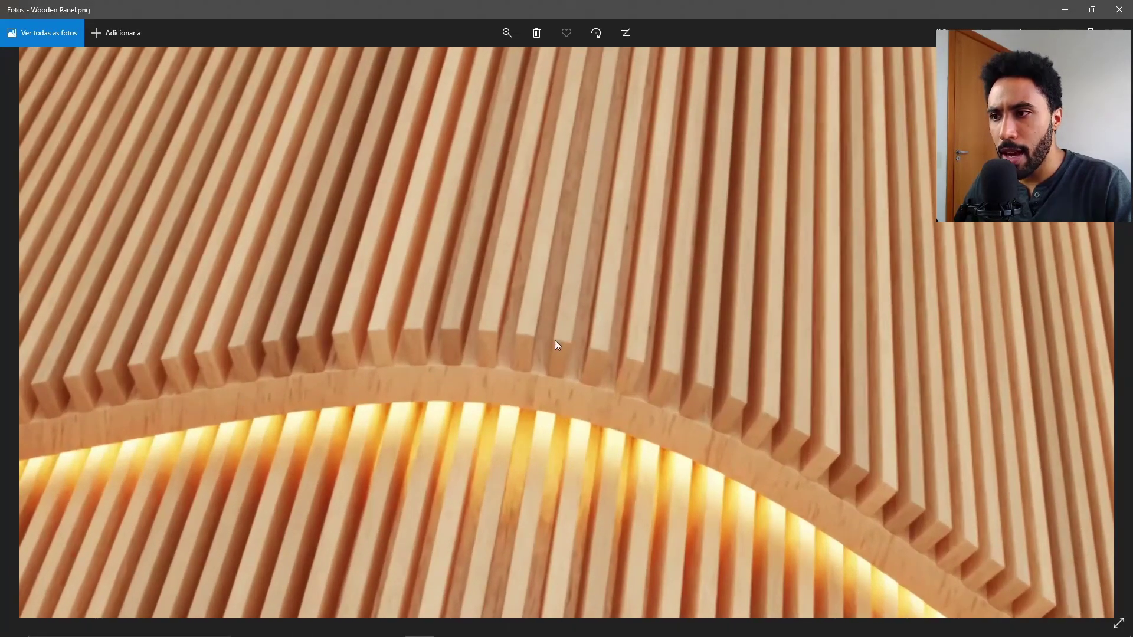
key(alt+Tab)
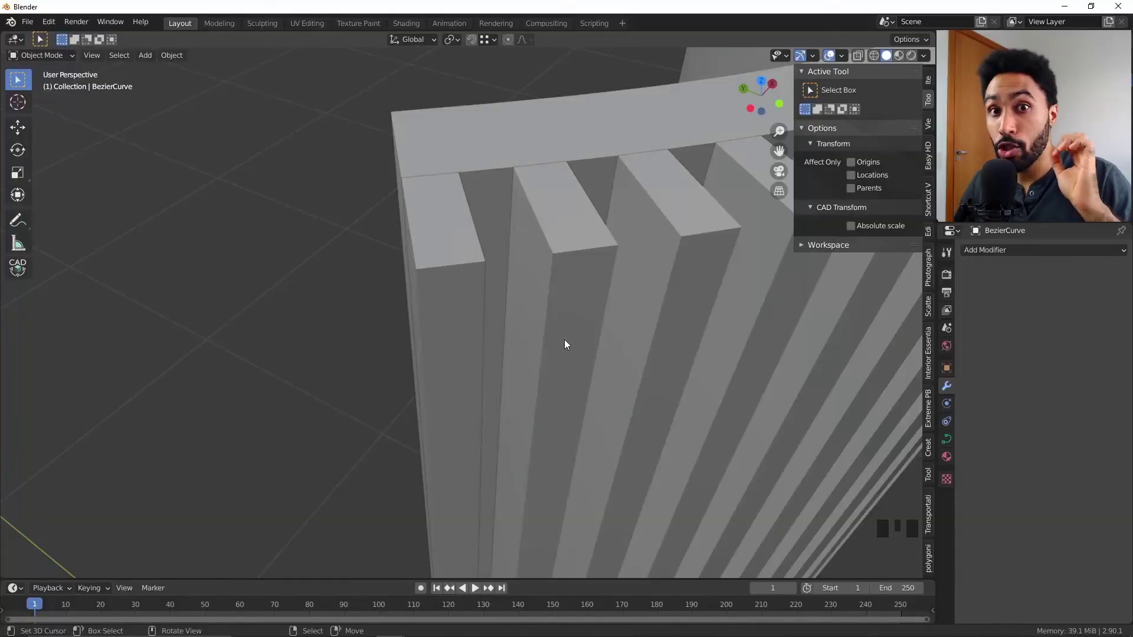
Step: Add a Bevel modifier with 5 segments to the Wooden panels object
right_click(717, 257)
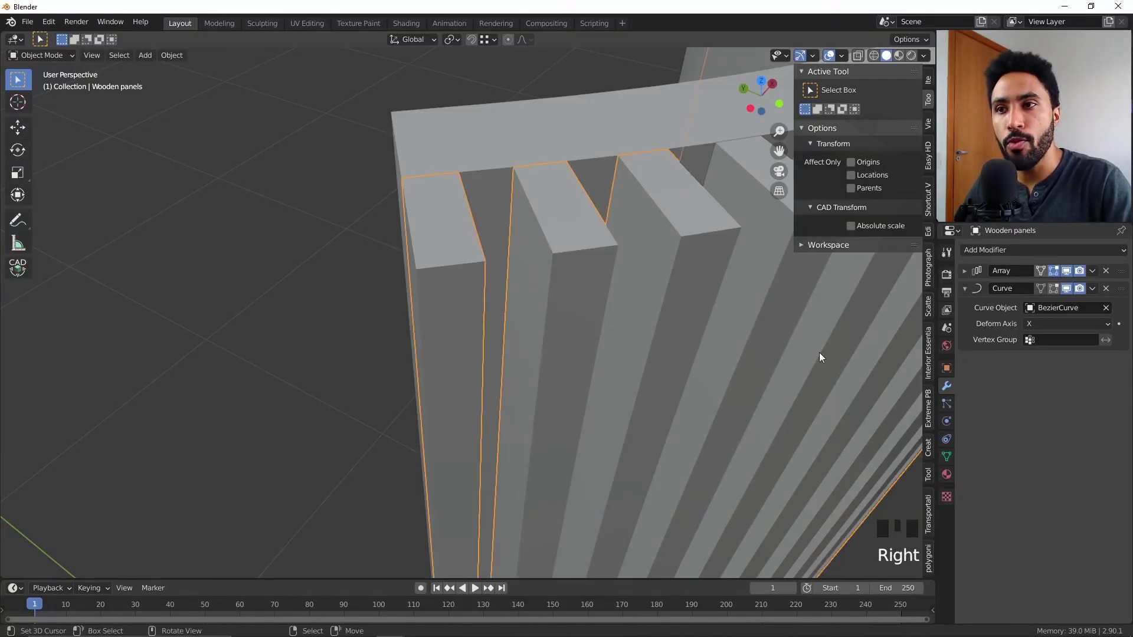
click(1000, 249)
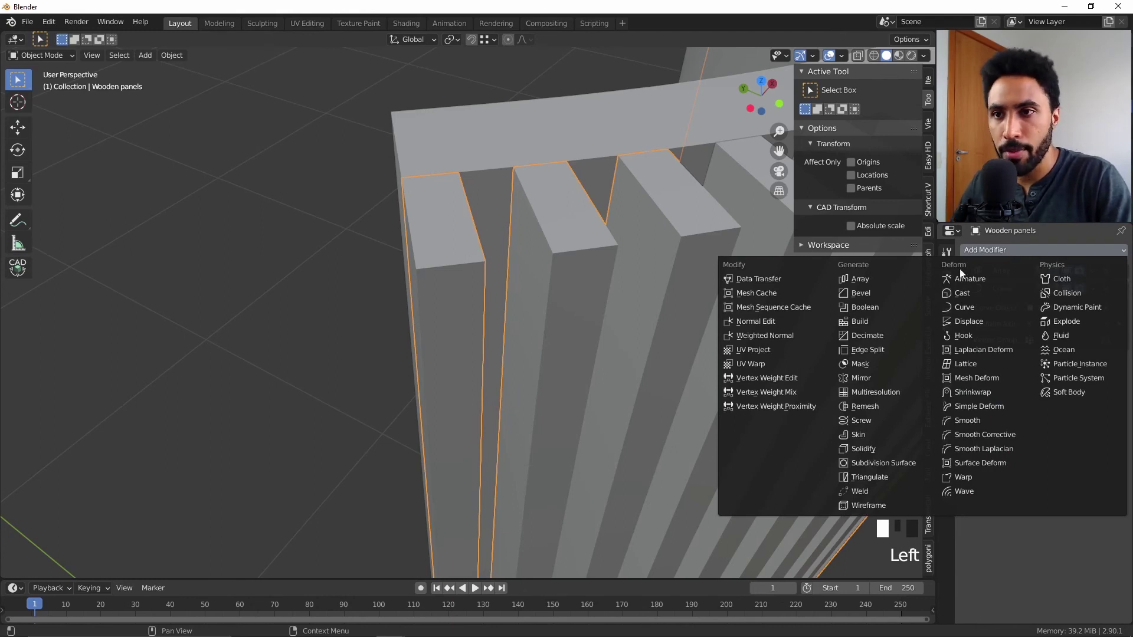
click(880, 296)
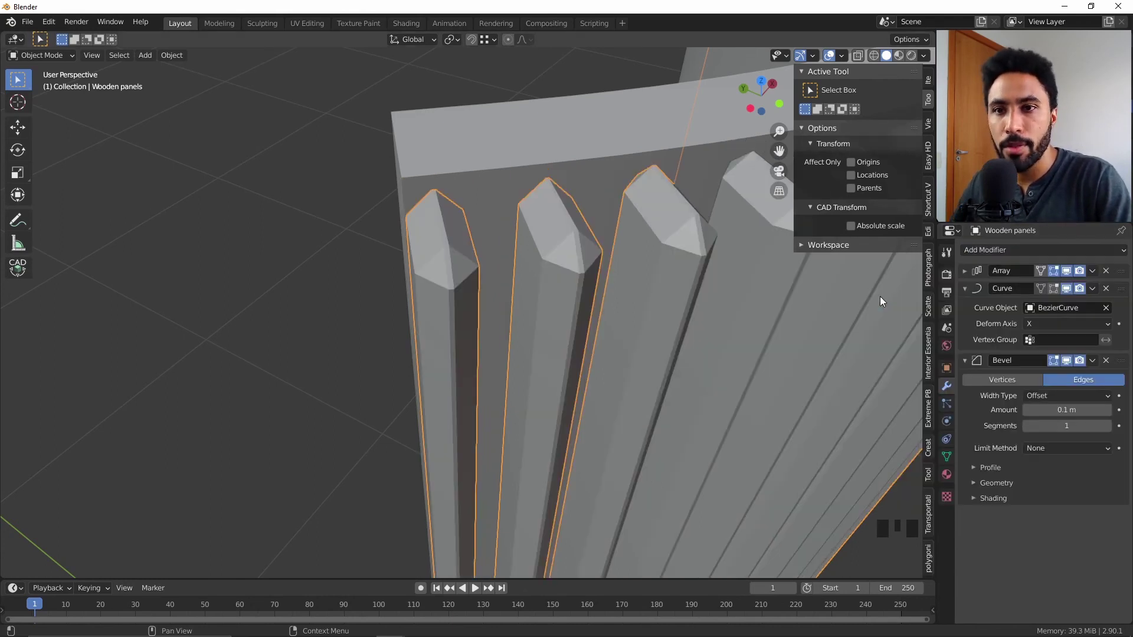
click(1108, 425)
click(1108, 425)
click(1108, 426)
click(1108, 426)
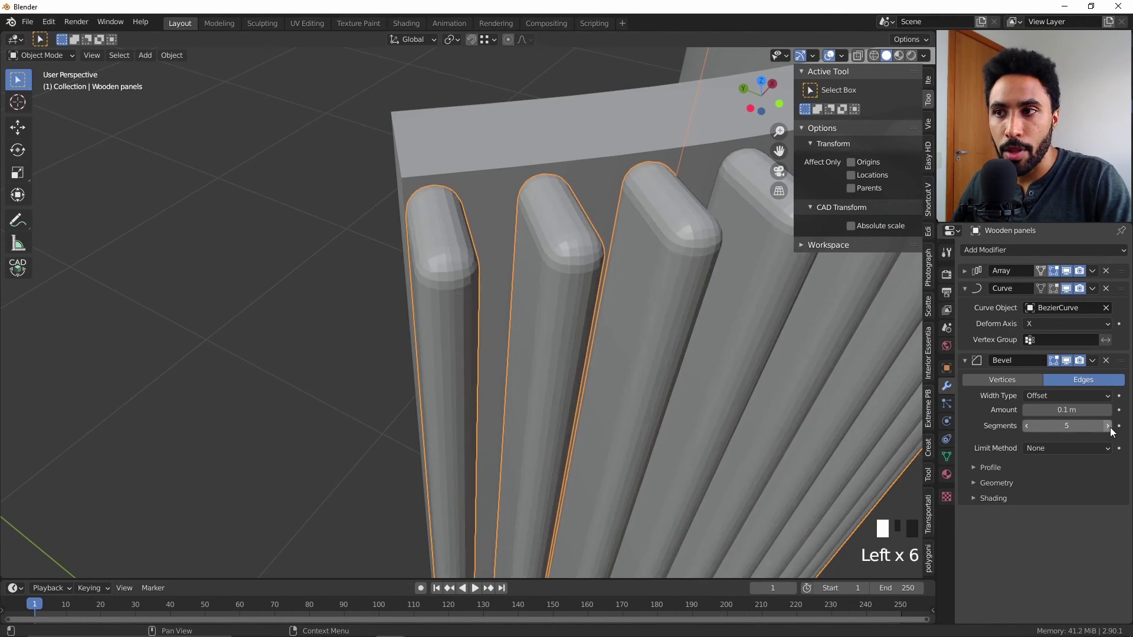
Step: Set the slats' bevel amount to 2 mm
shift+click(1066, 409)
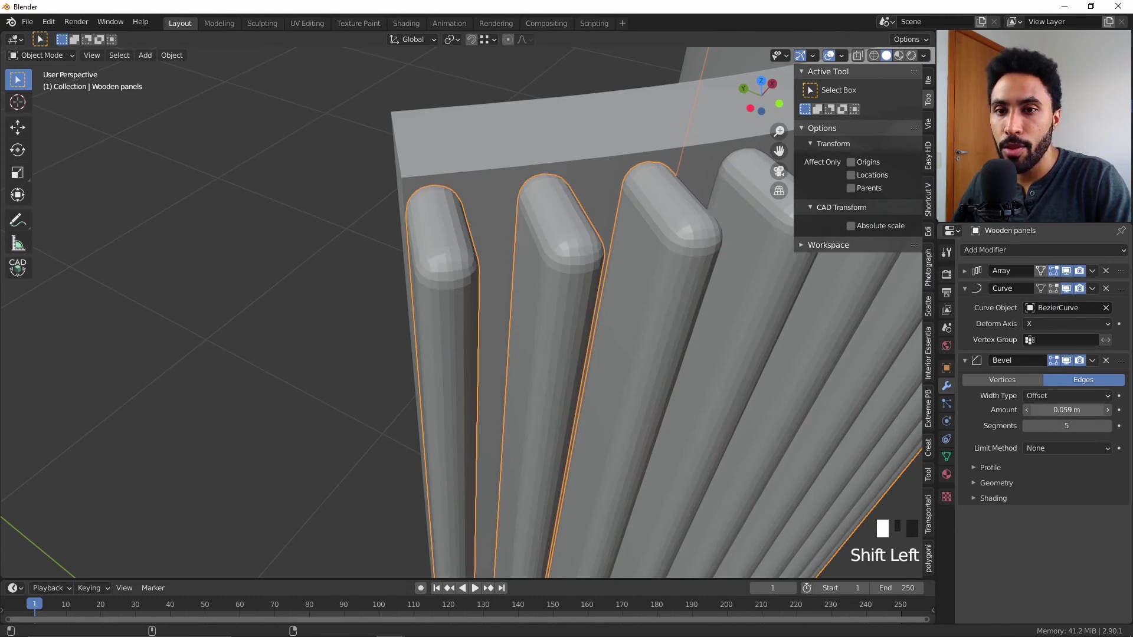
shift+drag(1067, 409, 1059, 410)
click(1069, 409)
text(2m)
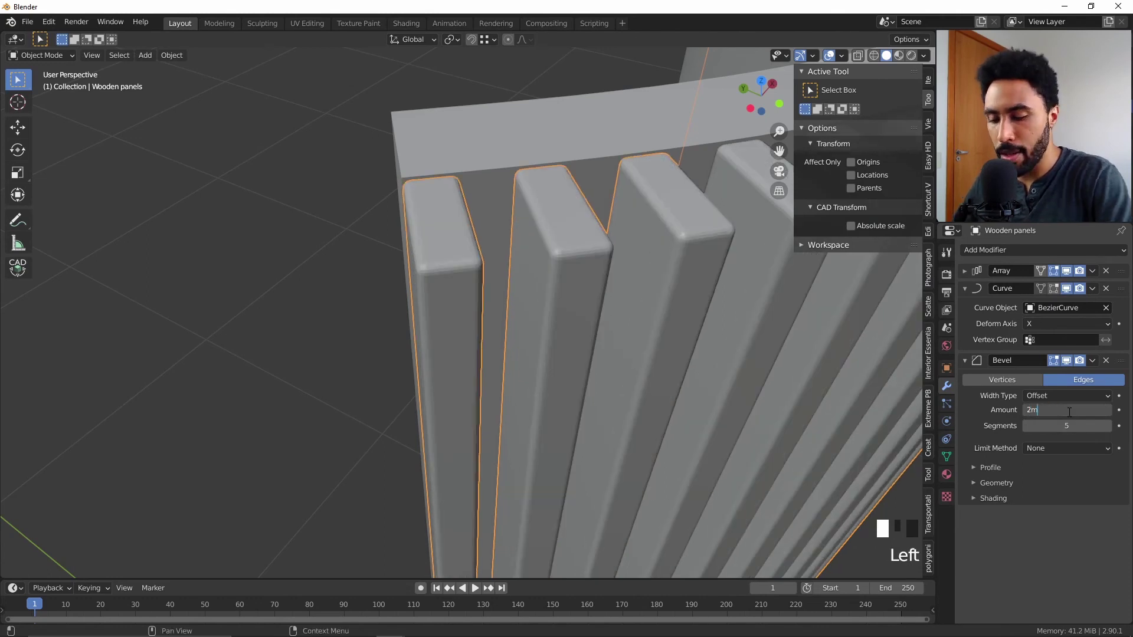
text(m)
key(Return)
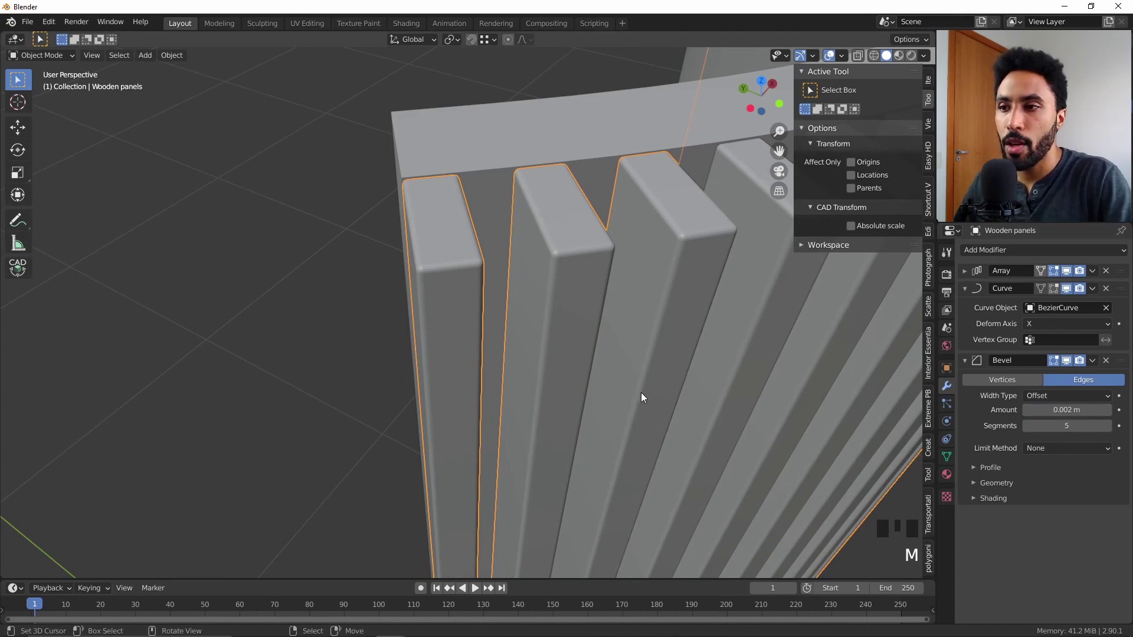
Step: Shade the slats smooth and enable Harden Normals in their Bevel modifier
key(w)
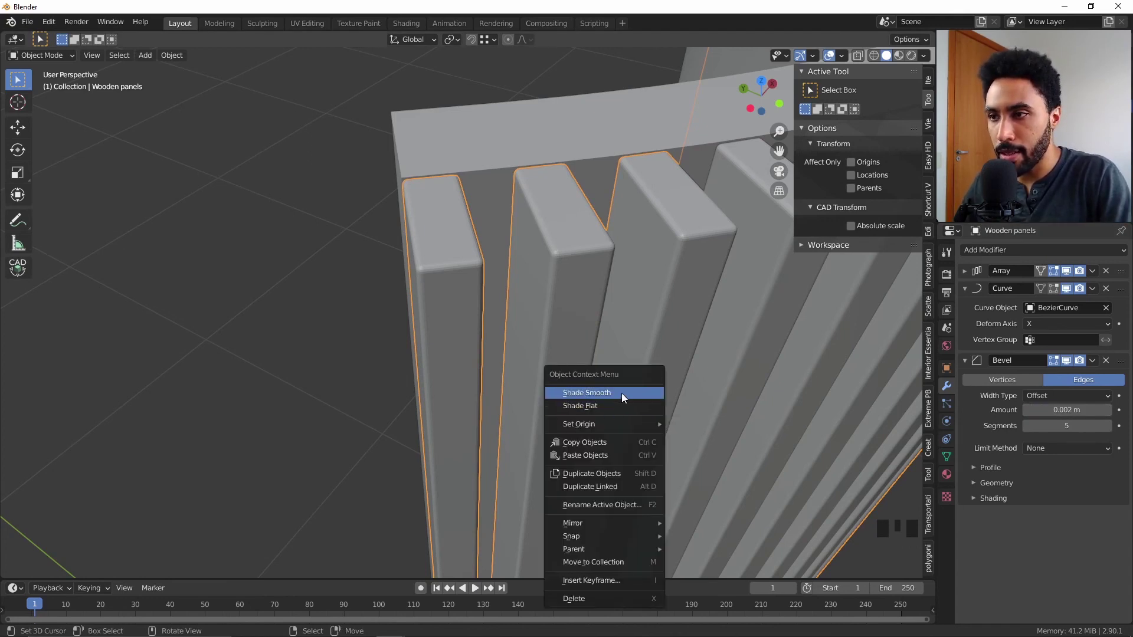
click(621, 393)
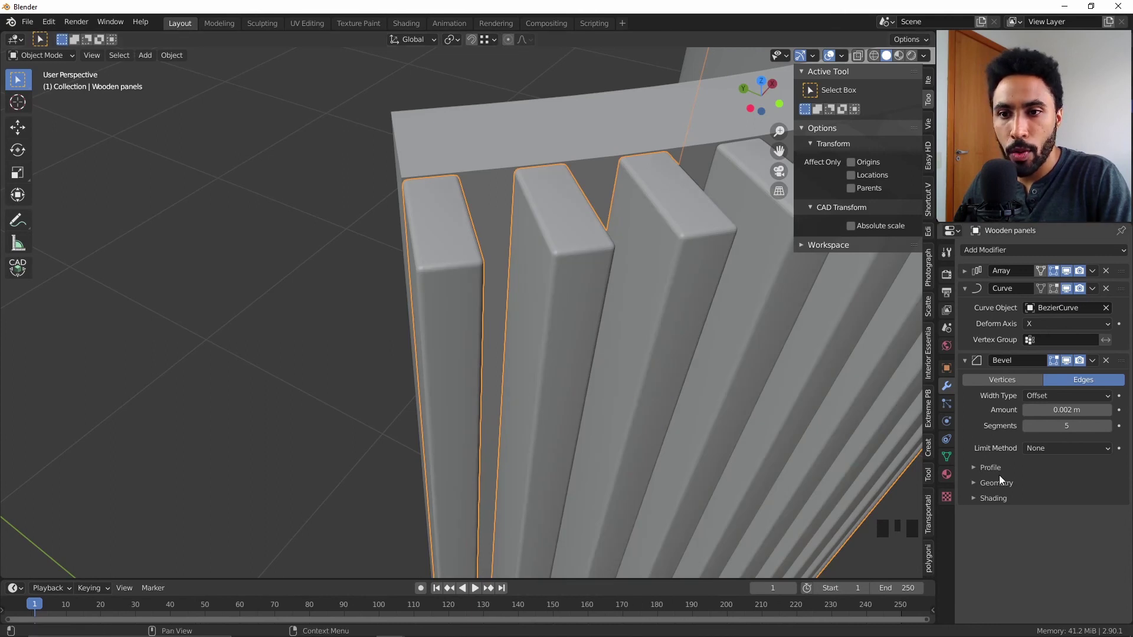
click(997, 499)
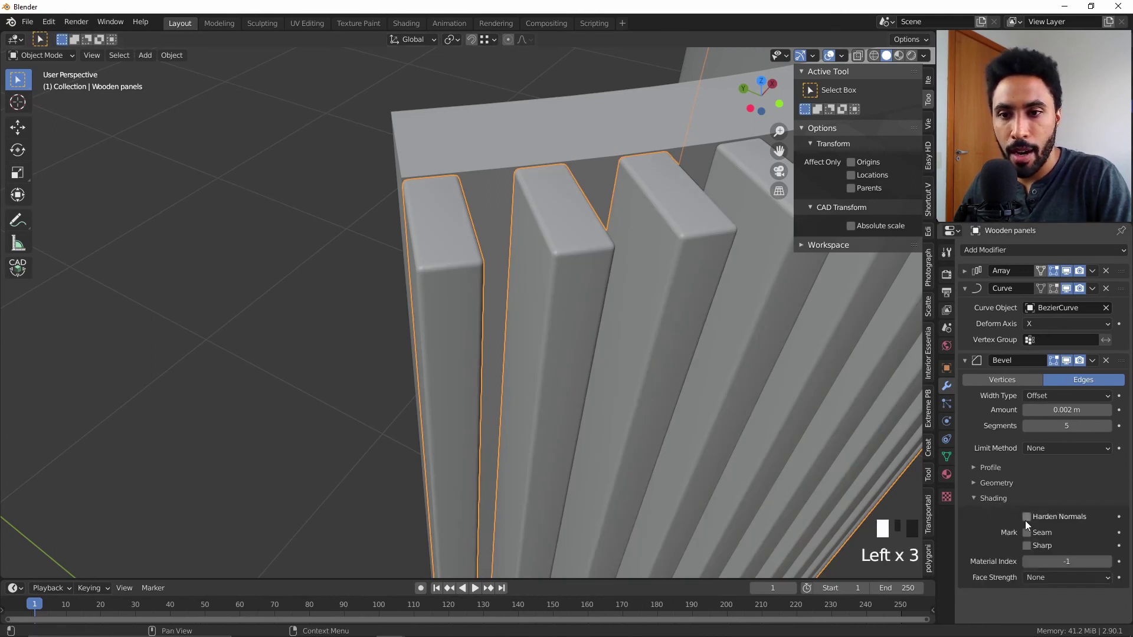
click(1026, 518)
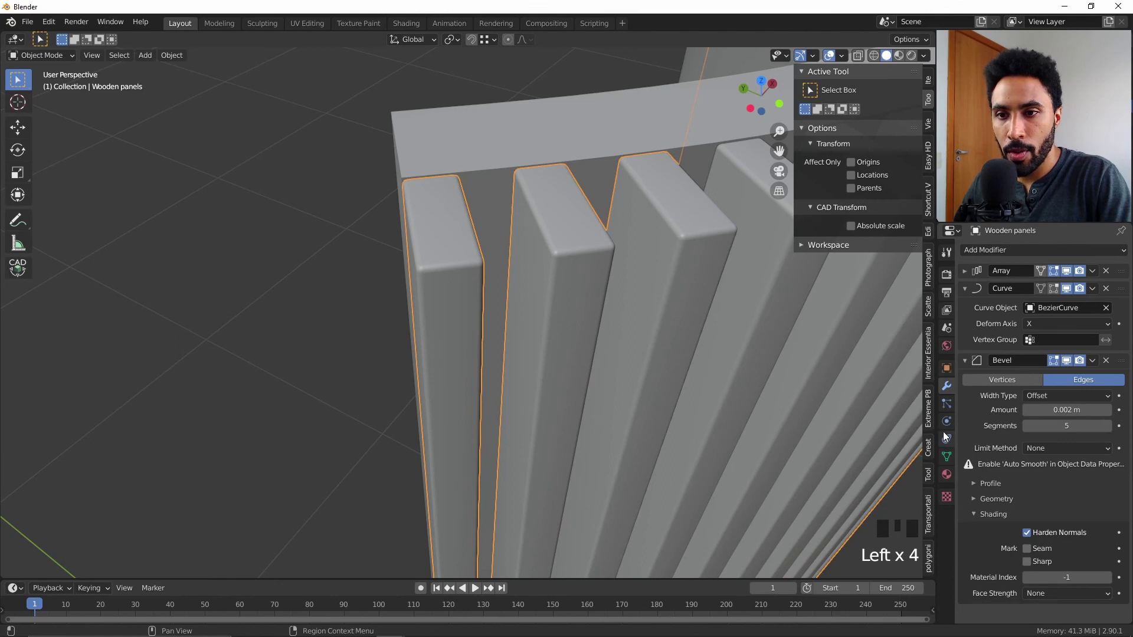
Step: Enable Auto Smooth for the Wooden panels mesh normals and deselect the object
click(946, 457)
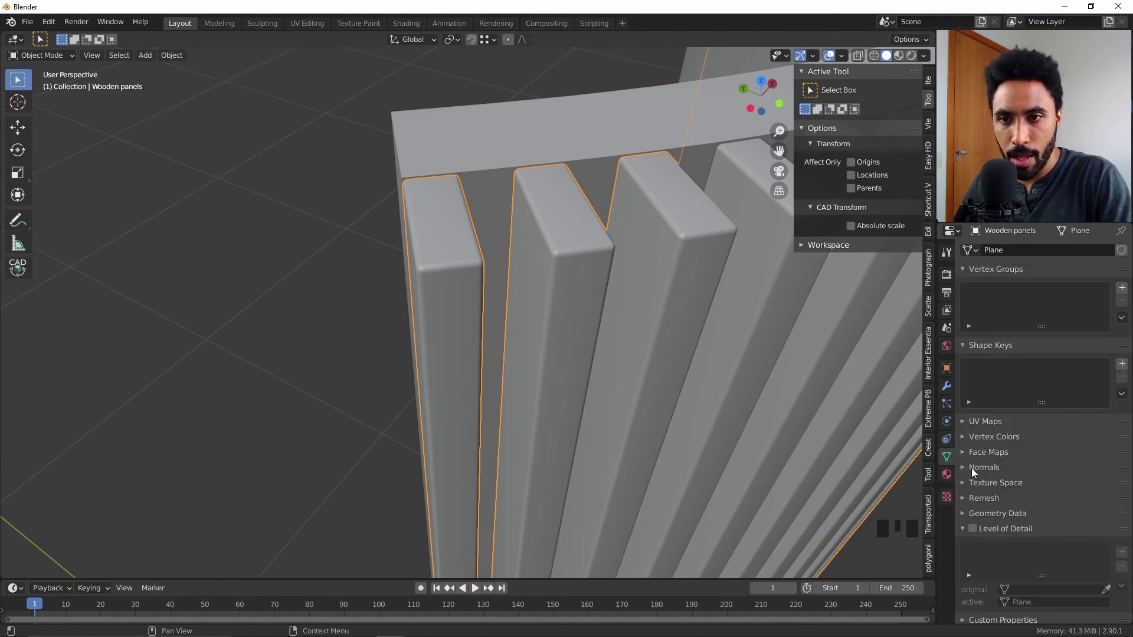
click(971, 469)
click(1026, 485)
scroll(595, 399, down, 2)
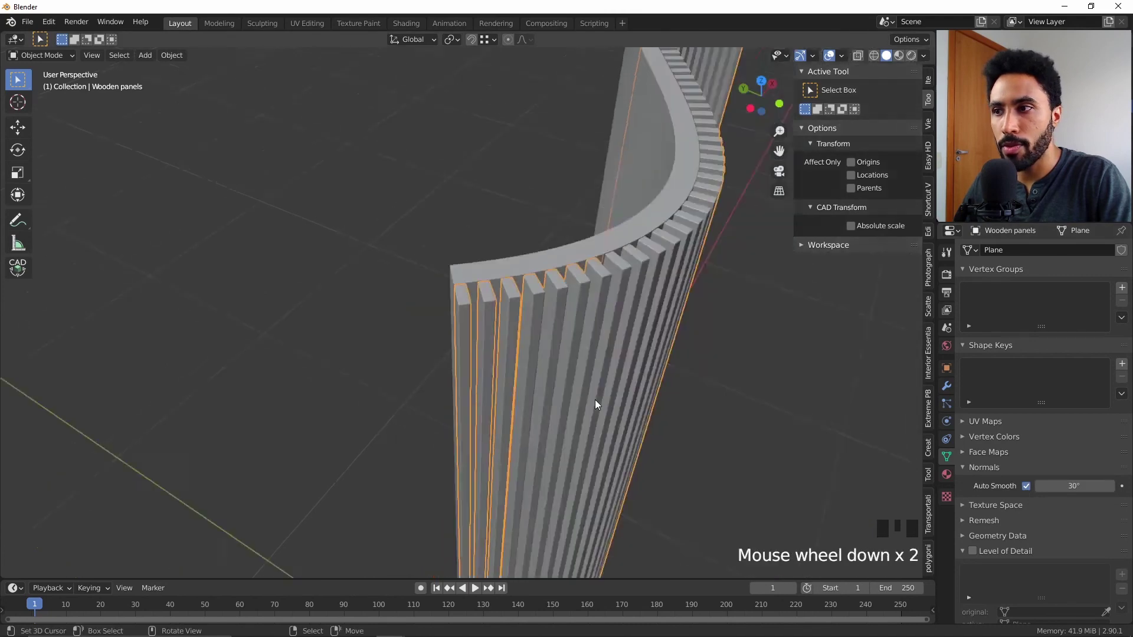
scroll(544, 384, up, 2)
key(alt+a)
Step: Select the Wooden Backwall object and enable Auto Smooth for its mesh normals
middle_drag(544, 383, 601, 404)
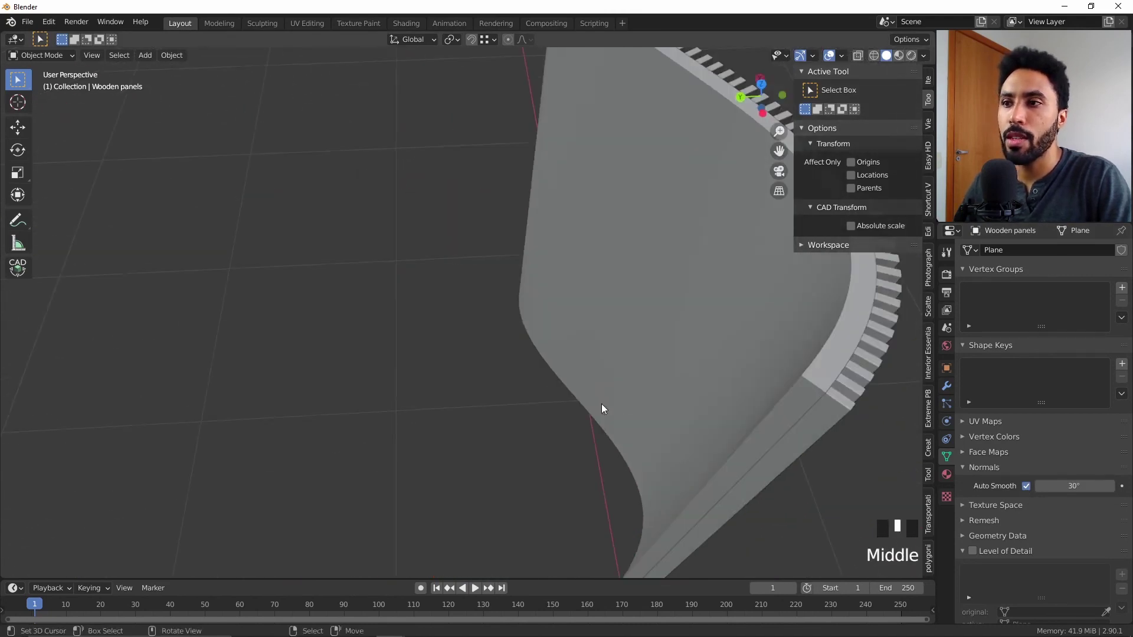
right_click(718, 306)
shift+middle_drag(718, 307, 587, 378)
scroll(586, 377, up, 2)
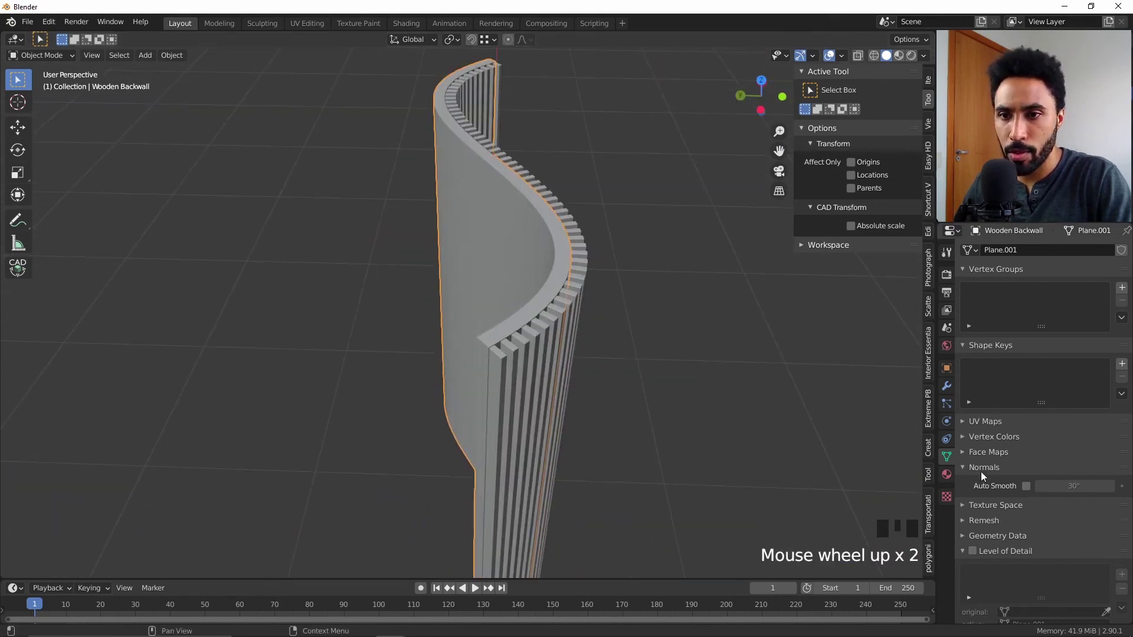
click(1026, 486)
middle_drag(590, 366, 585, 300)
key(w)
key(Escape)
Step: Deselect everything, view the panel from the front, and switch to the Photos viewer to view the whole Wooden Panel.png reference
scroll(600, 381, down, 2)
key(alt+a)
key(KP_1)
key(KP_5)
scroll(497, 281, up, 2)
key(alt+Tab)
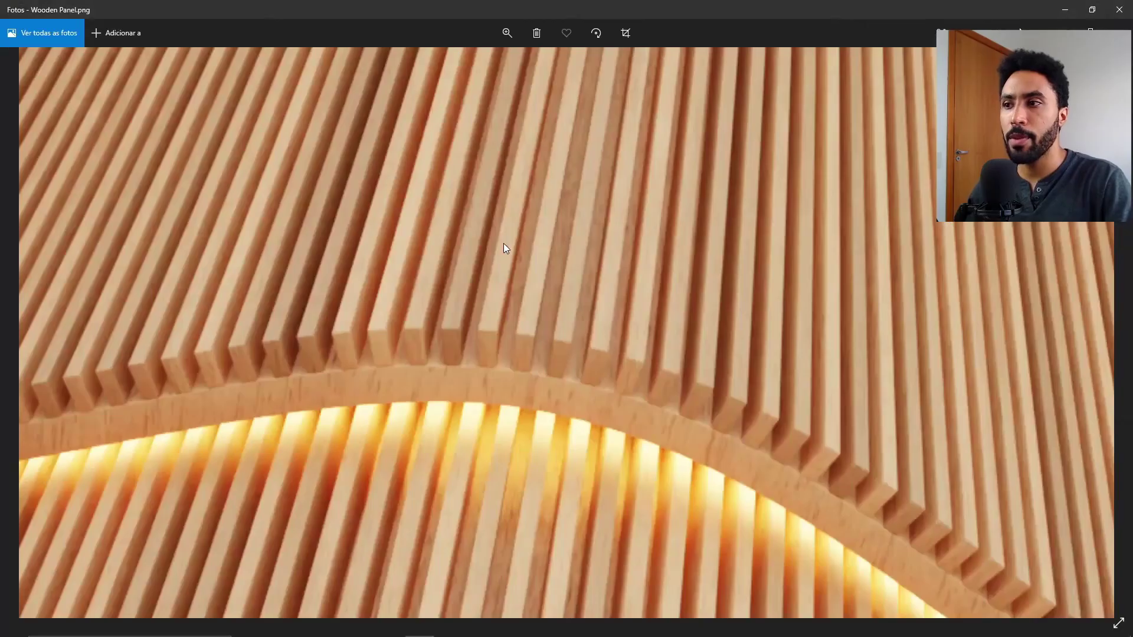
scroll(504, 243, down, 3)
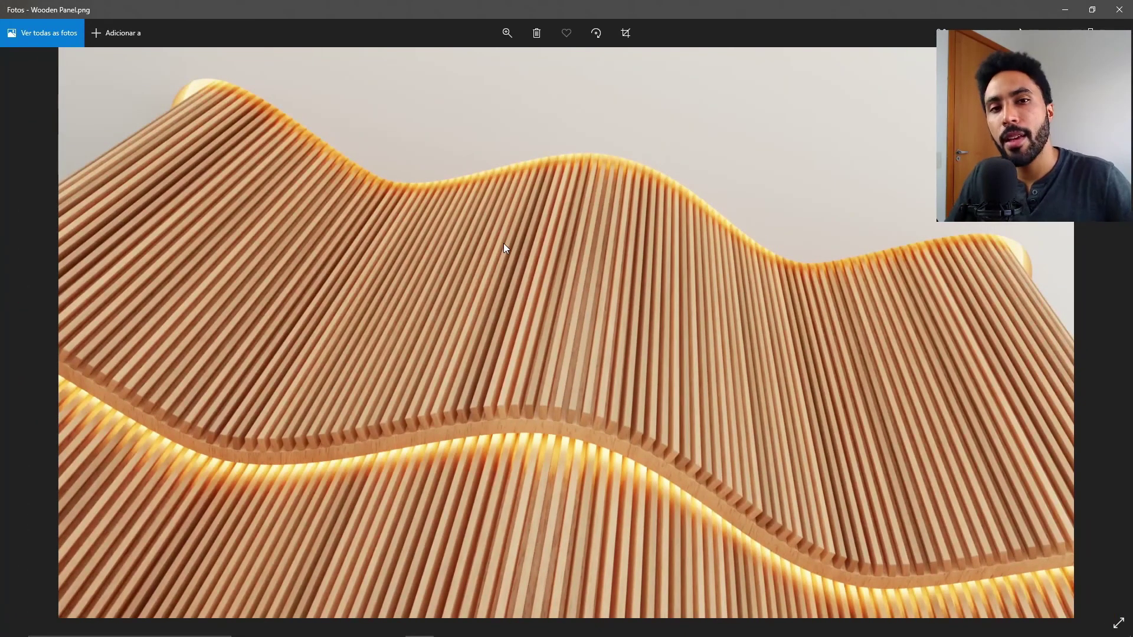